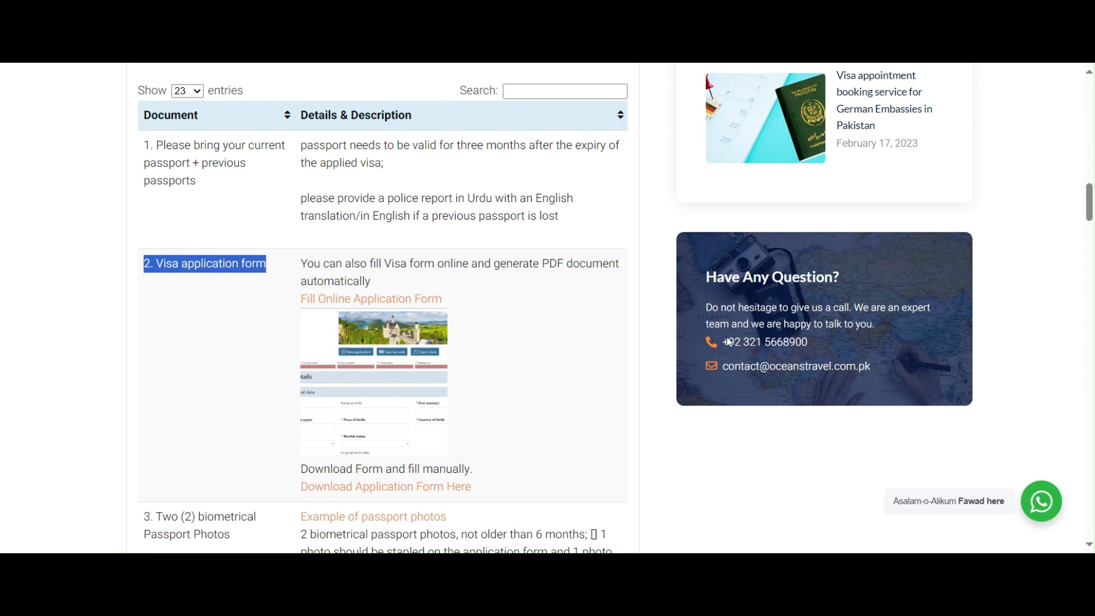
Step: Locate the Fill Online Application Form link in the Germany visit-visa documents table
scroll(729, 341, up, 2)
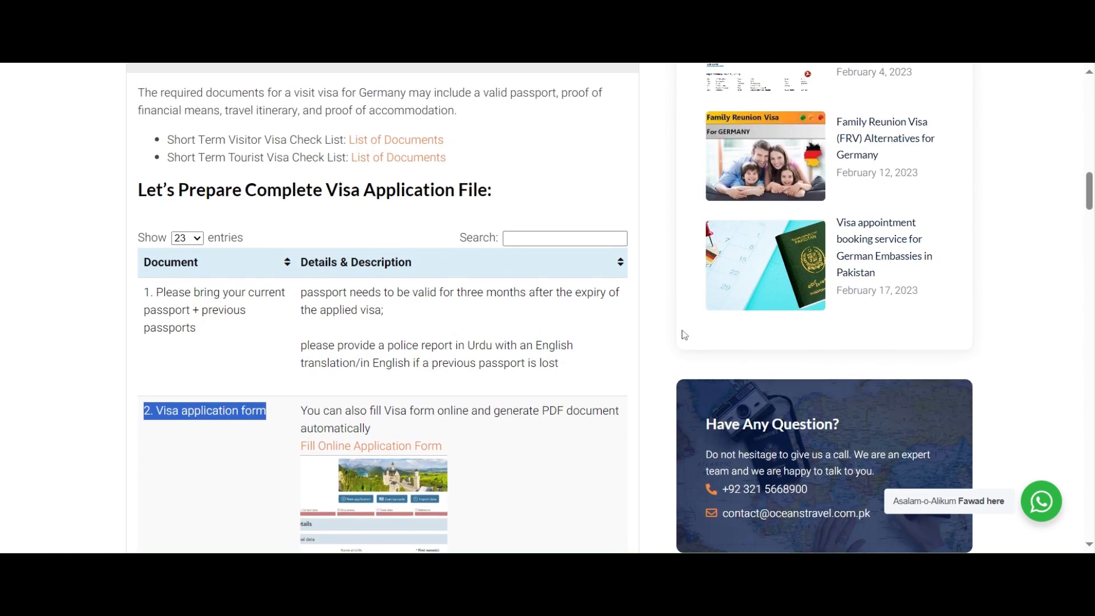
scroll(684, 336, down, 1)
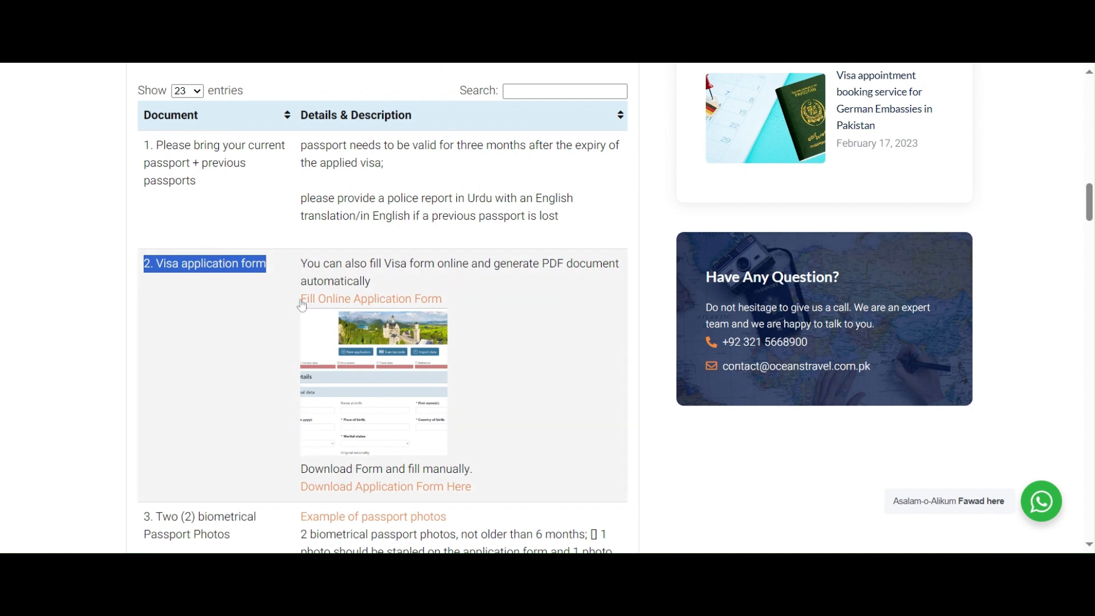
drag(300, 299, 445, 308)
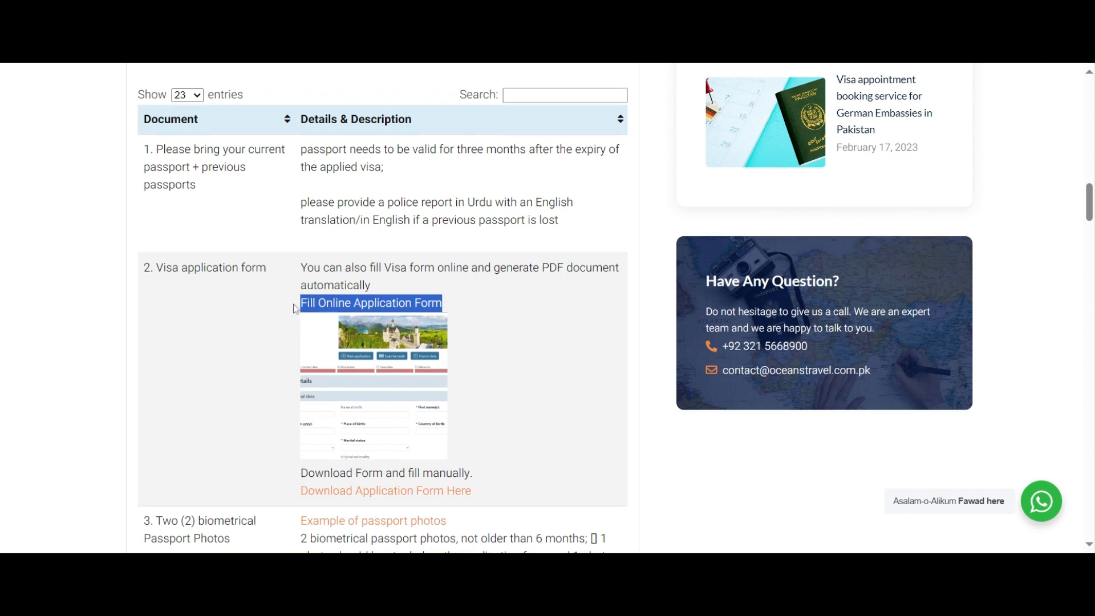
scroll(296, 305, up, 8)
scroll(296, 308, up, 15)
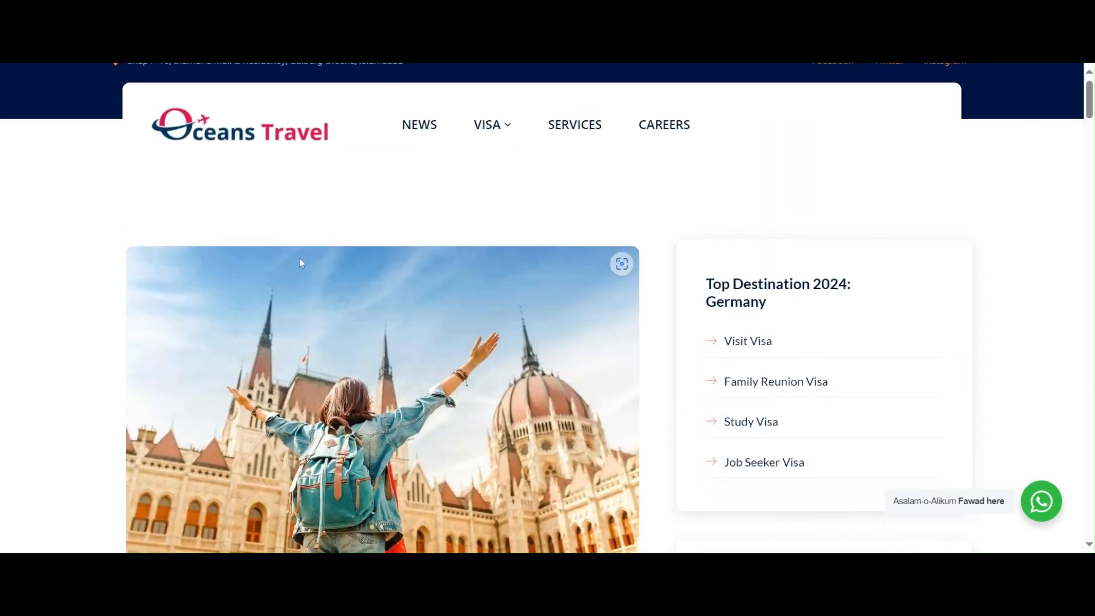
mouse_move(505, 149)
scroll(479, 234, down, 12)
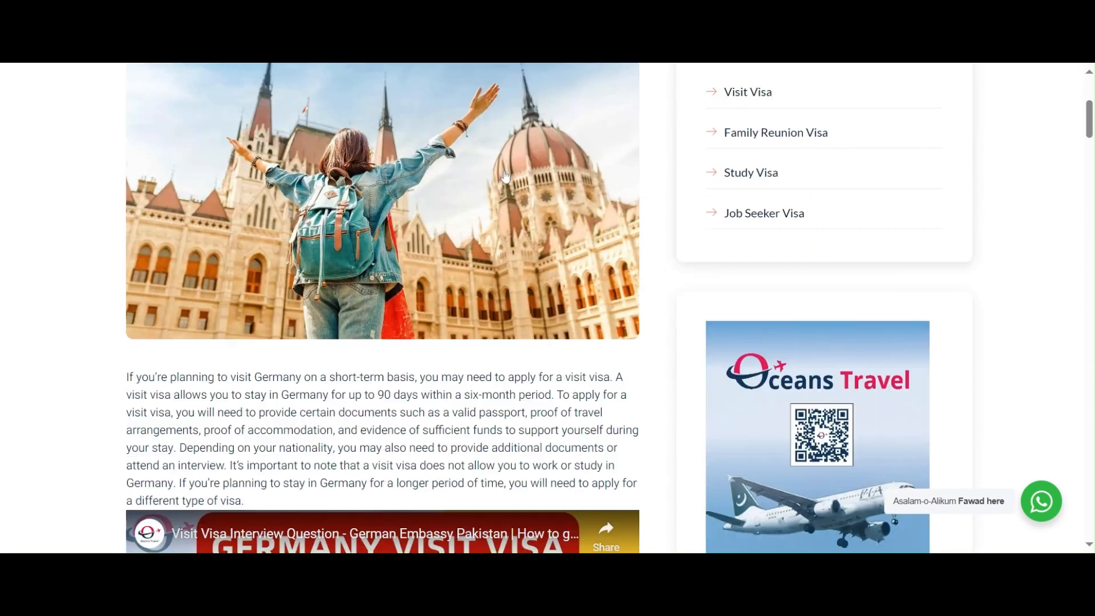
scroll(477, 251, down, 9)
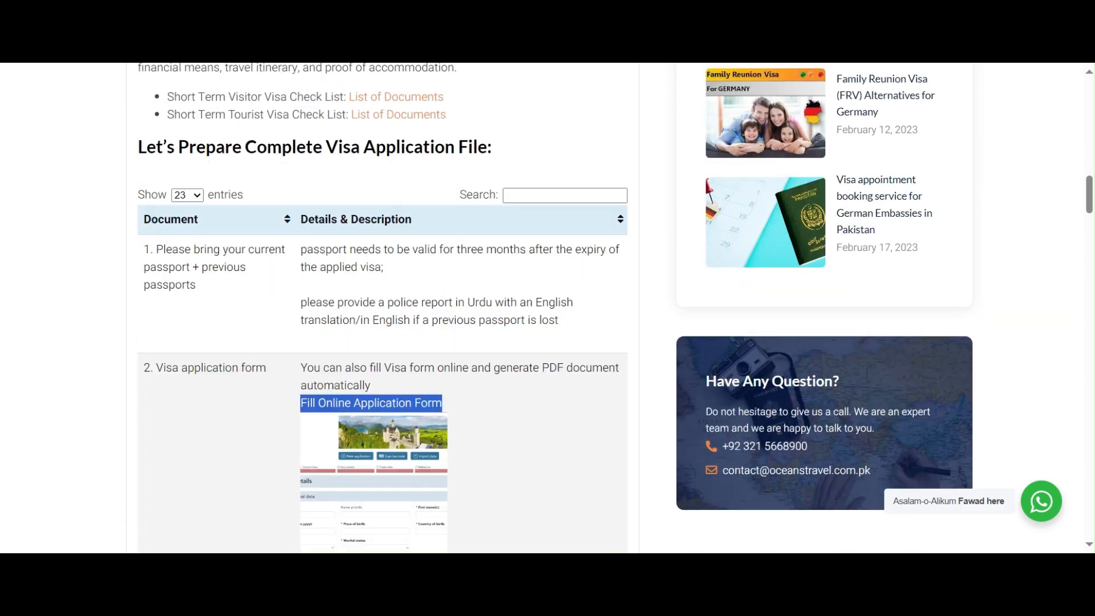
scroll(376, 308, up, 4)
Step: Re-expand the Documents required for a Visit Visa section and follow the Fill Online Application Form link
click(147, 228)
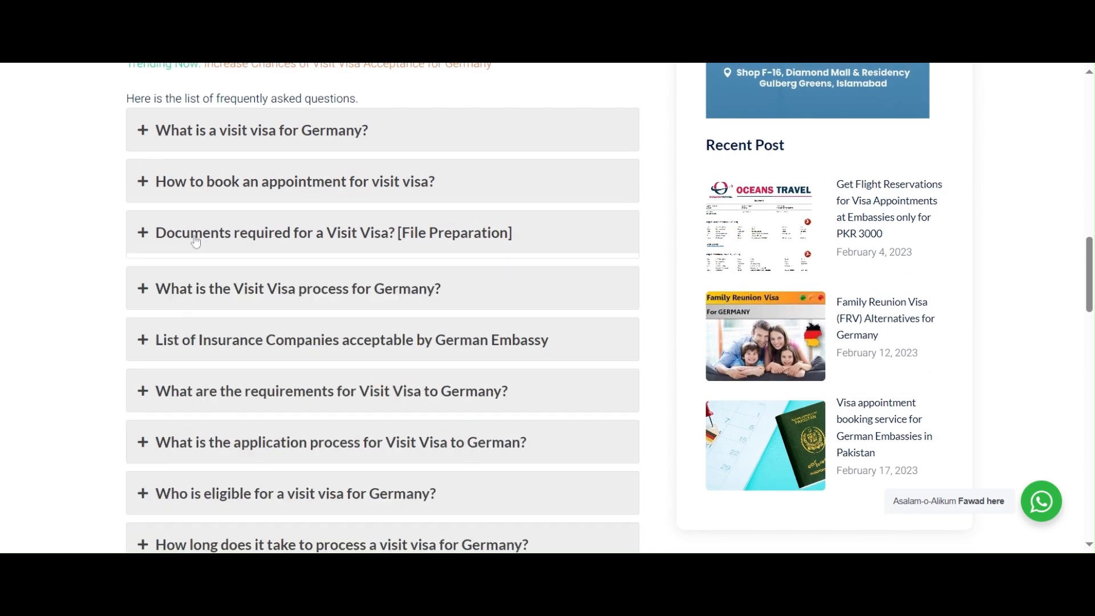
click(379, 242)
scroll(380, 243, down, 1)
scroll(188, 362, down, 4)
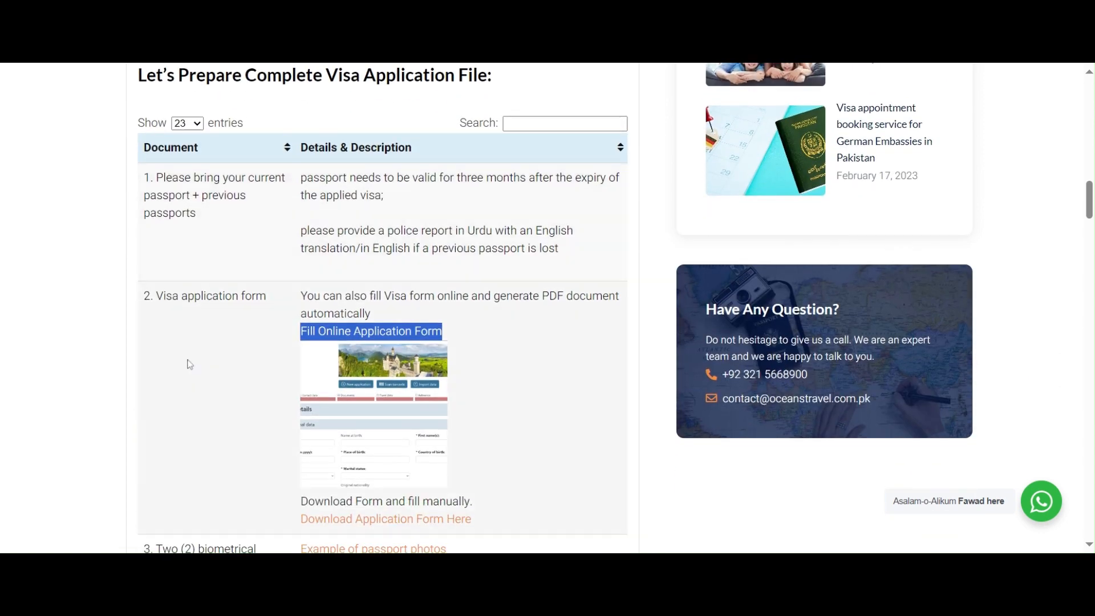
drag(144, 300, 261, 310)
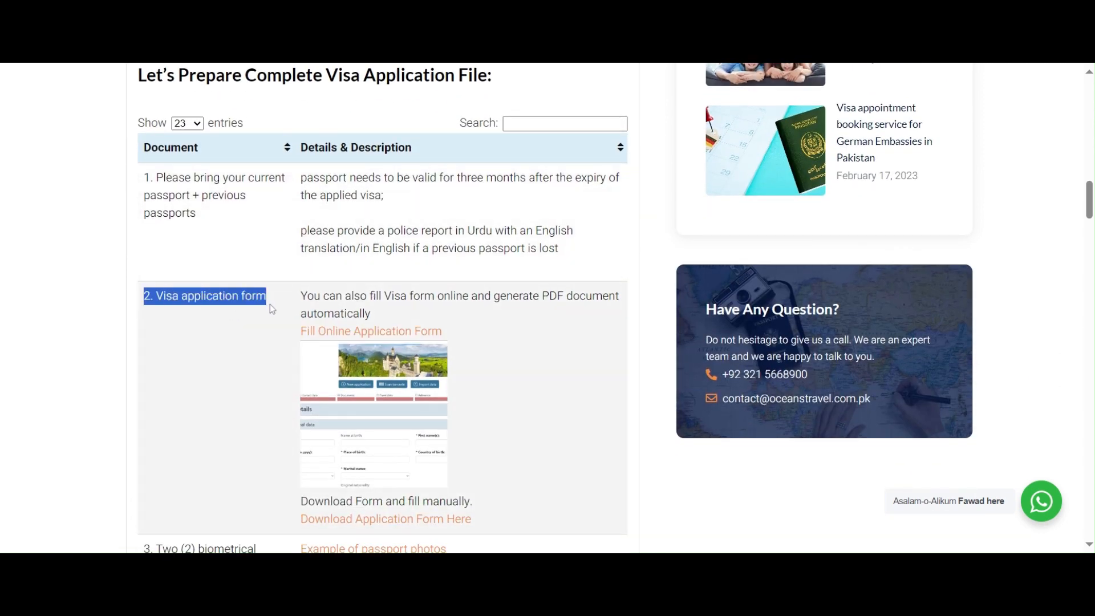
scroll(319, 190, down, 2)
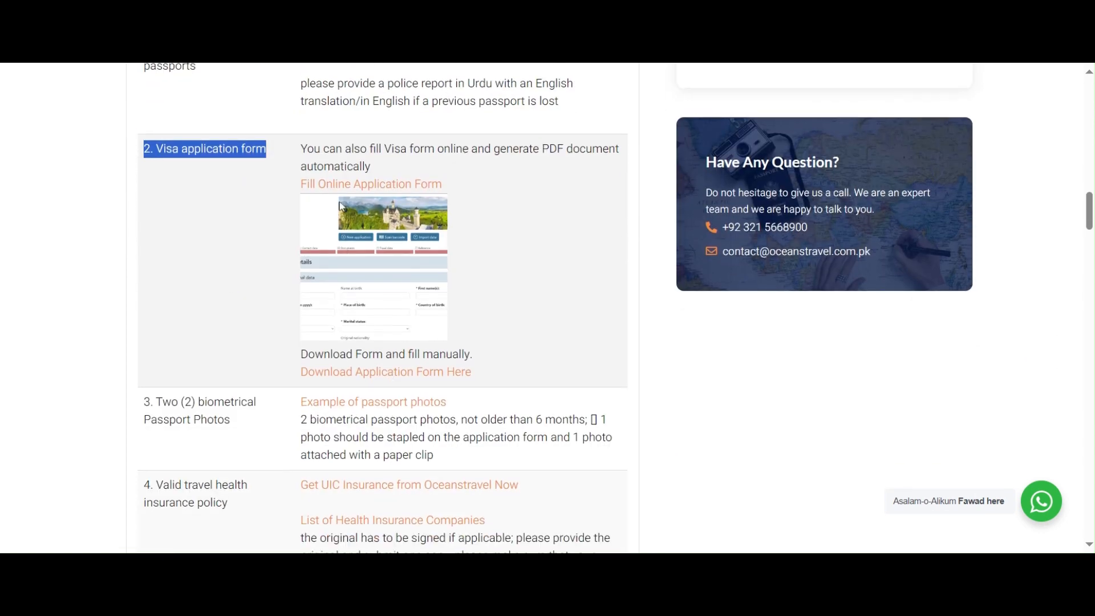
click(381, 185)
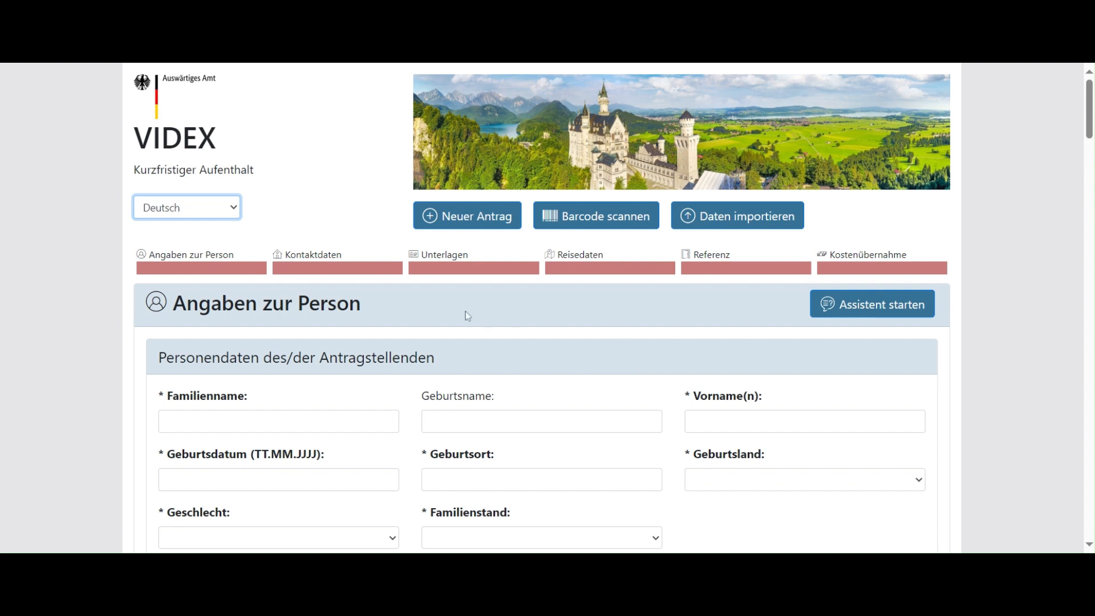
Step: Switch the VIDEX form from Deutsch to English and zoom in slightly on the personal details
click(199, 227)
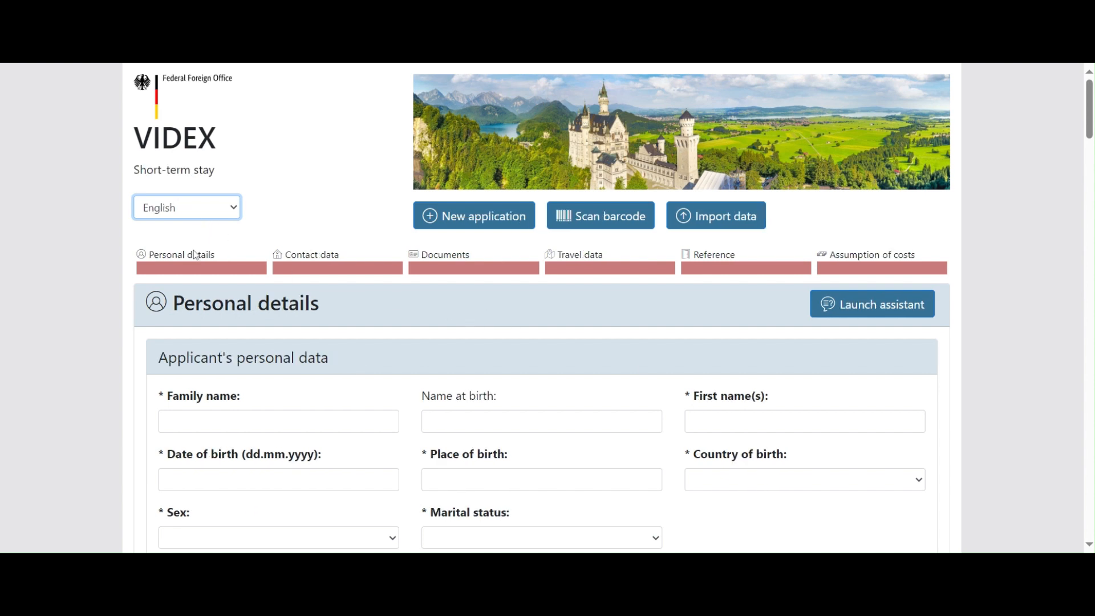
drag(136, 180, 217, 179)
click(327, 217)
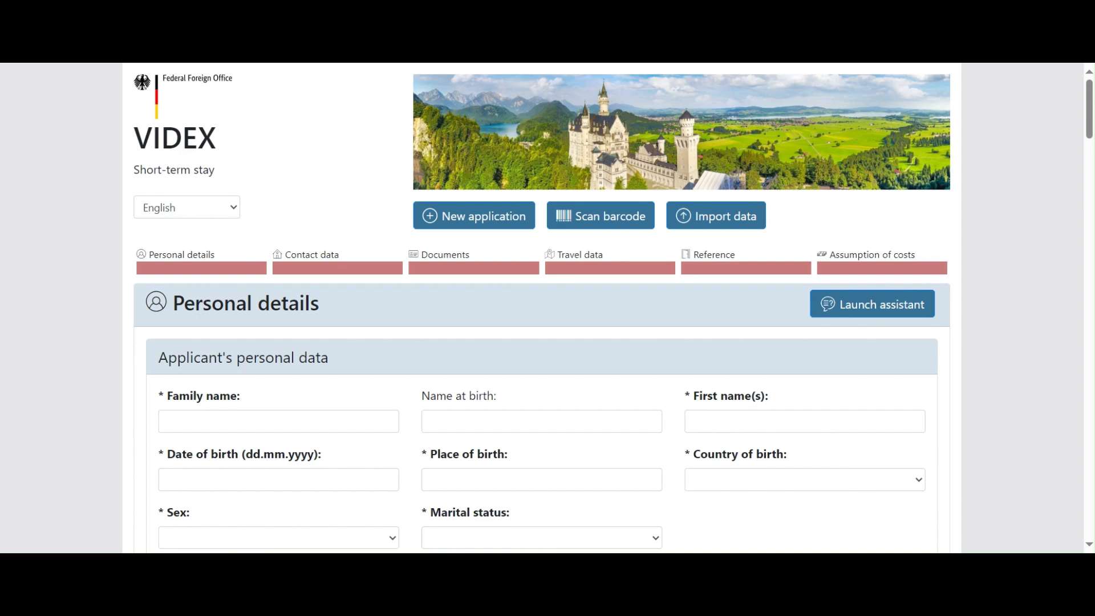
scroll(316, 247, down, 1)
scroll(316, 247, down, 1)
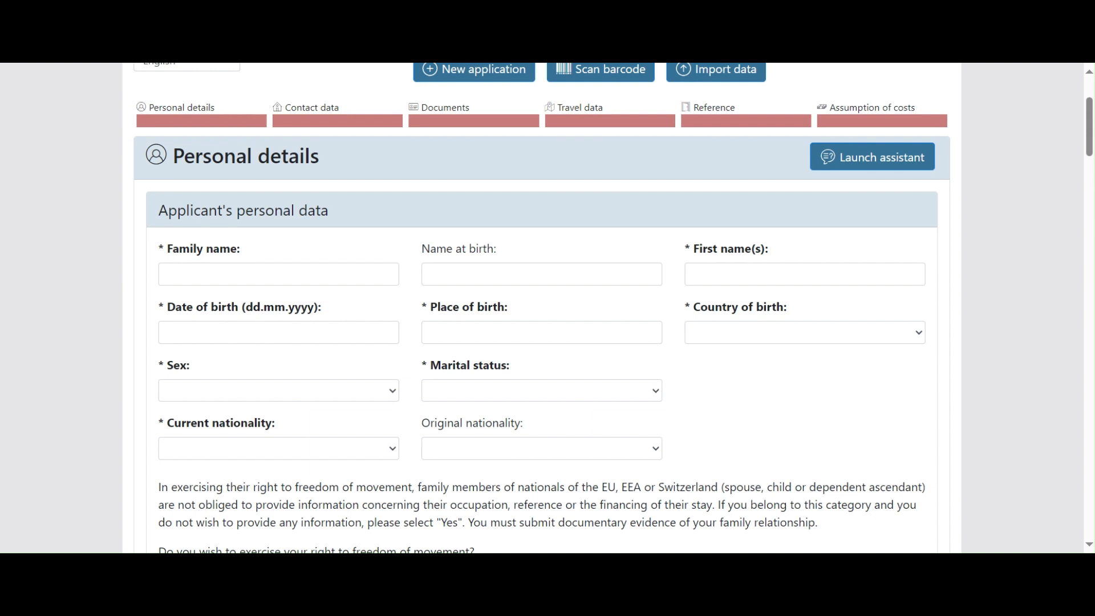
key(ctrl+plus)
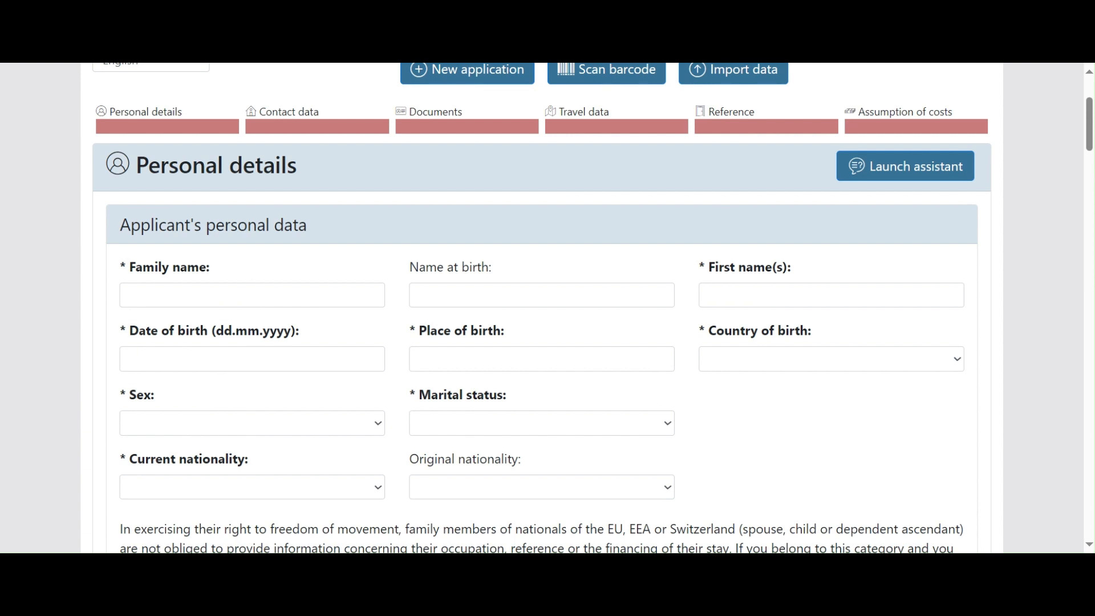
Step: Enter the applicant's family name, first name, date of birth and place of birth ISLAMABAD
click(127, 294)
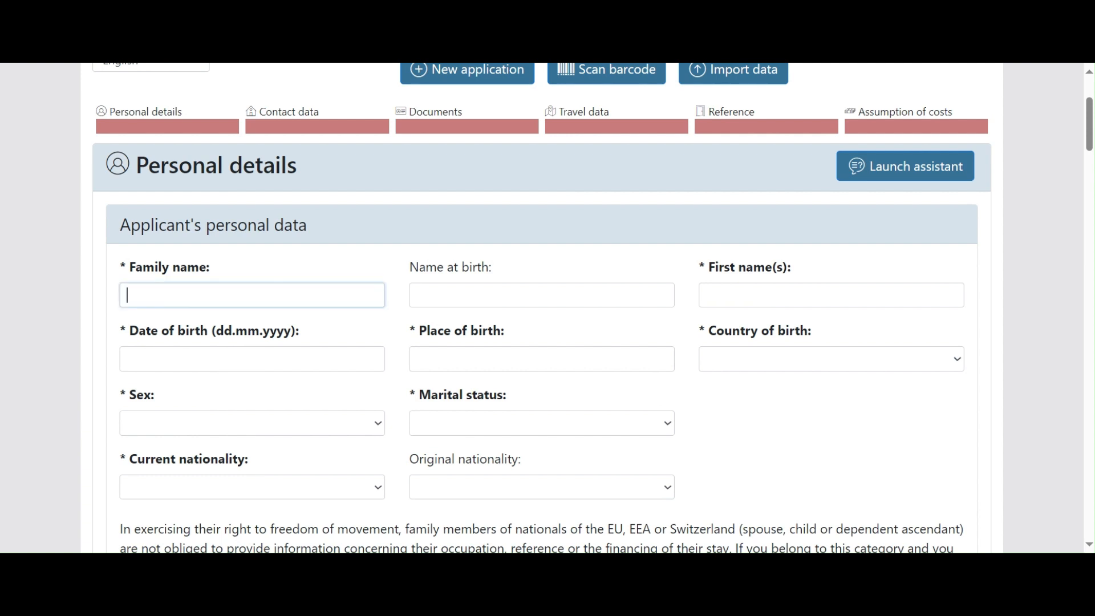
key(Tab)
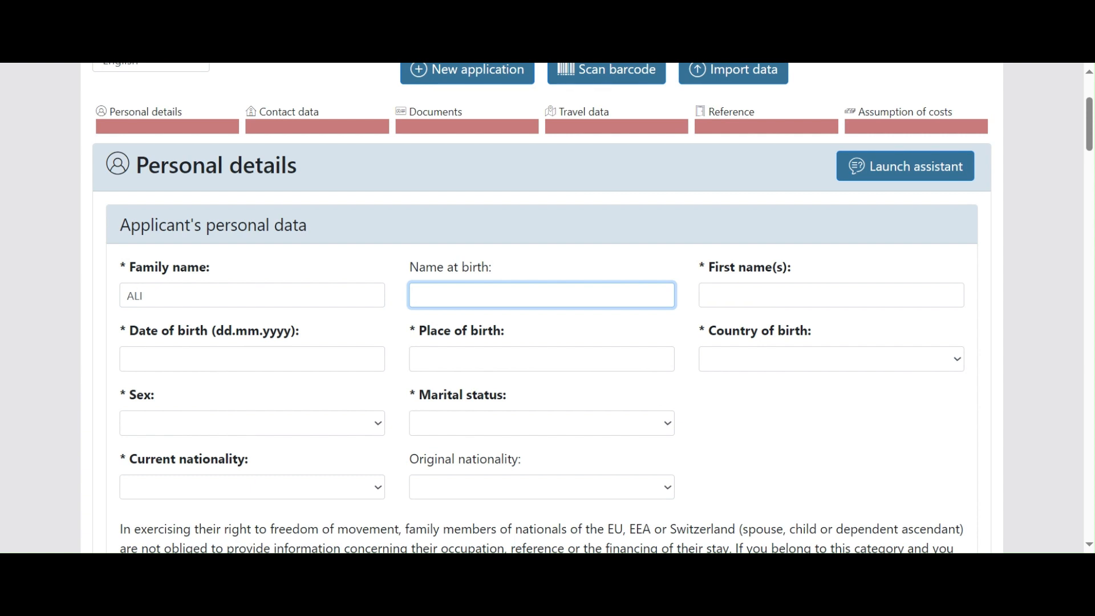
key(Tab)
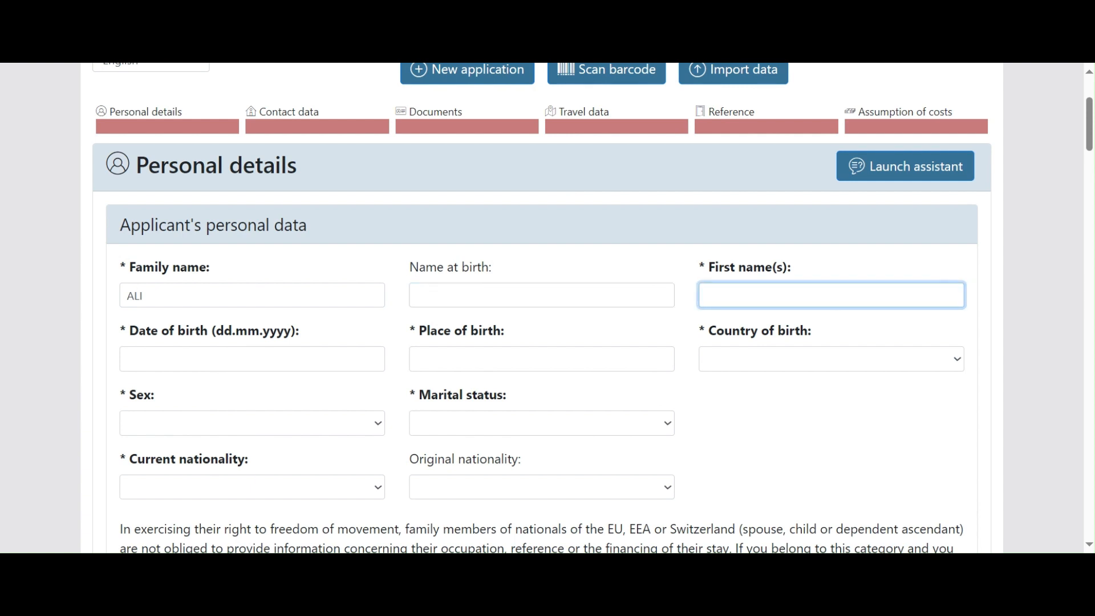
key(Tab)
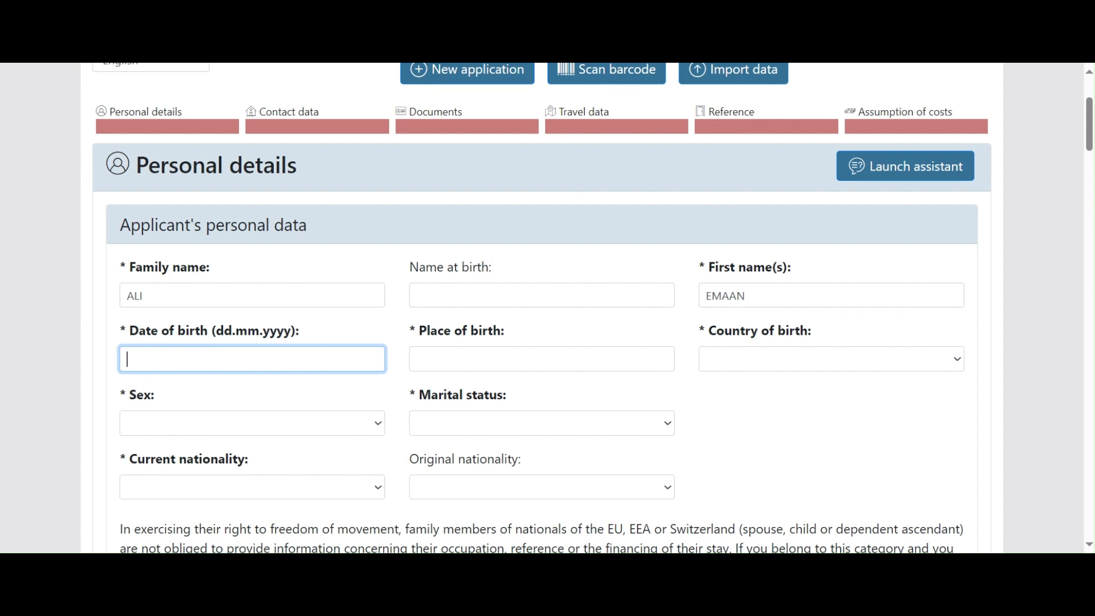
text(10.)
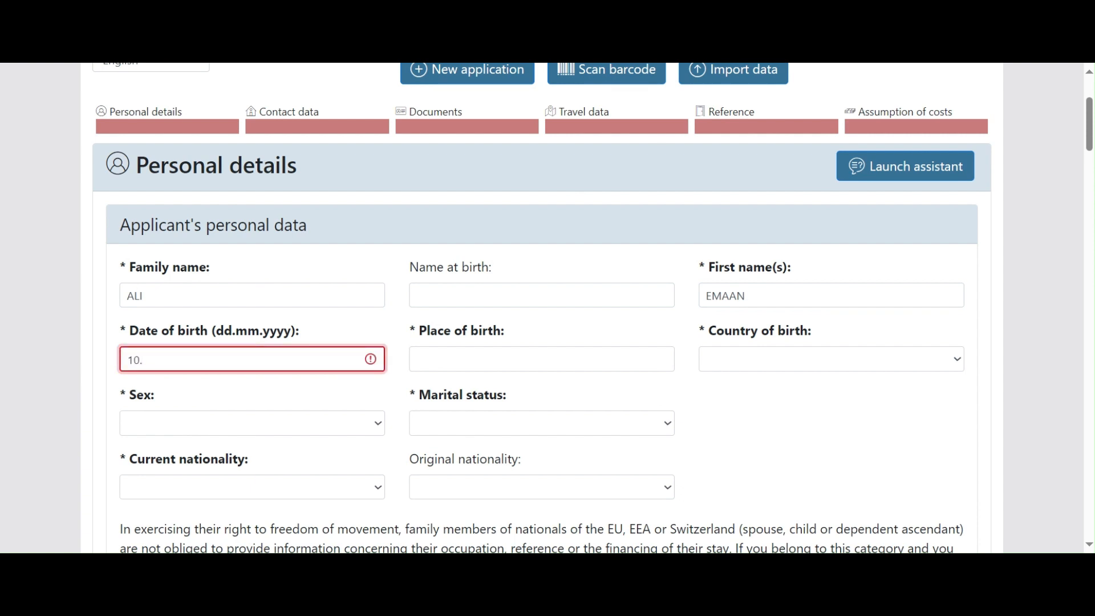
text(01.1993)
key(Tab)
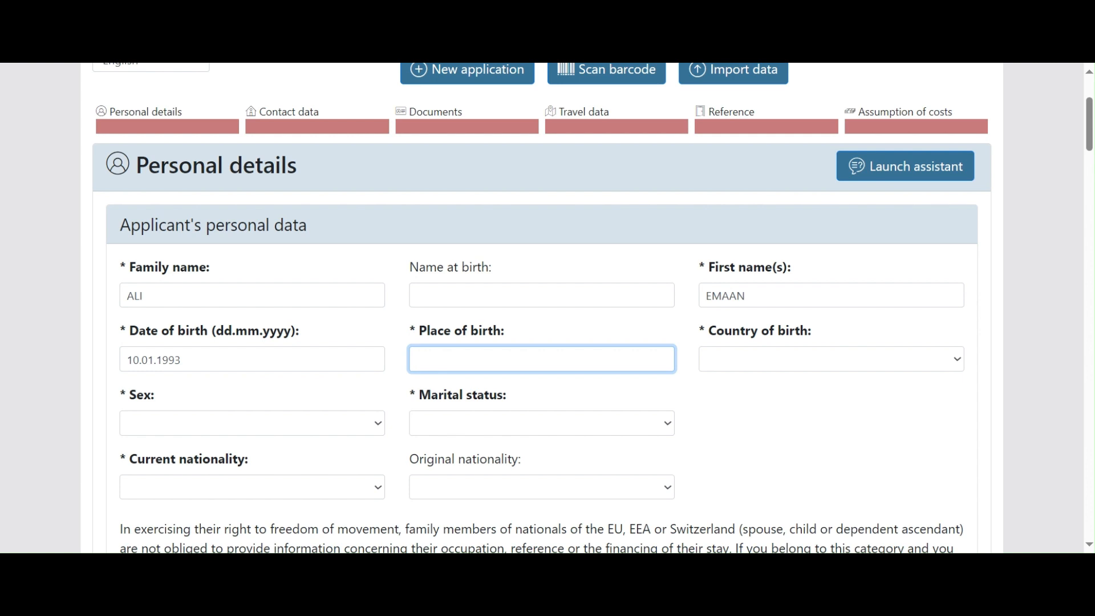
text(ISLAMABAD)
Step: Set country of birth Pakistan, sex Female, marital status Married and current nationality Pakistan
key(Tab)
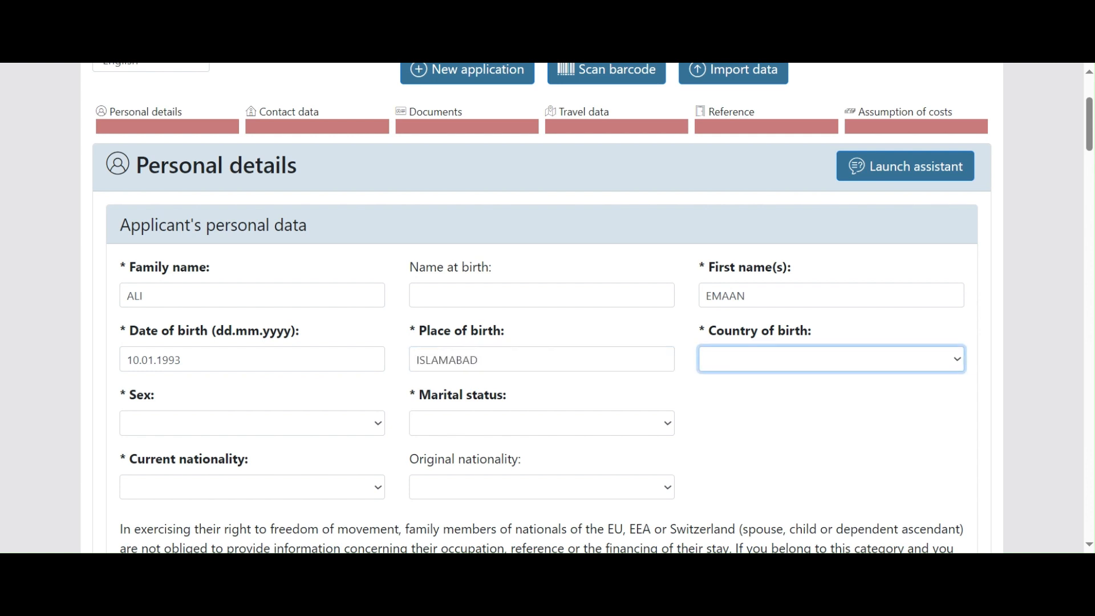
key(p)
key(Tab)
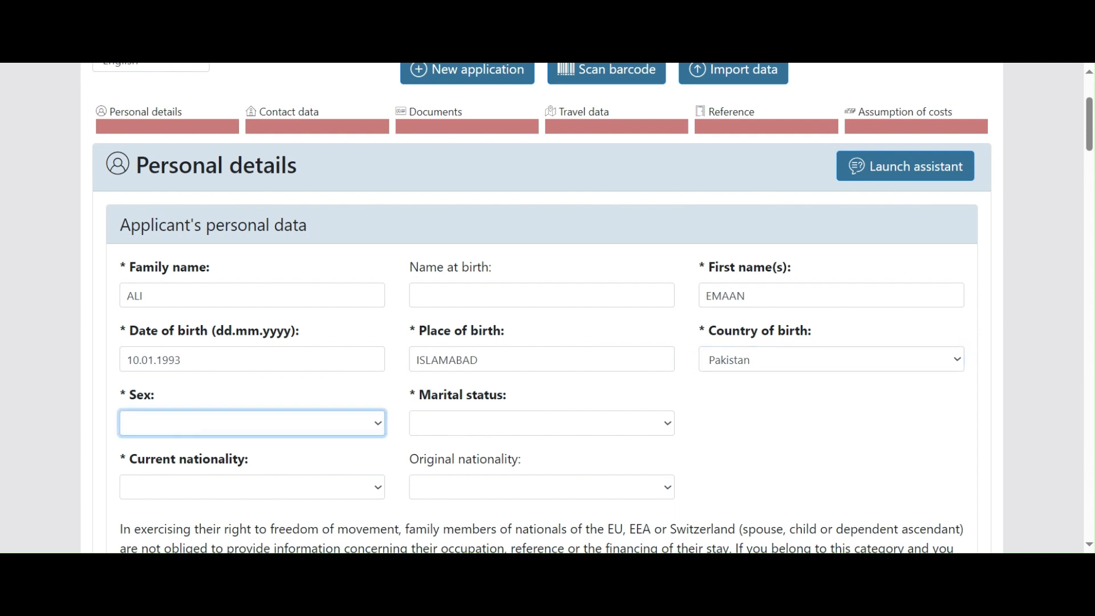
key(f)
key(Tab)
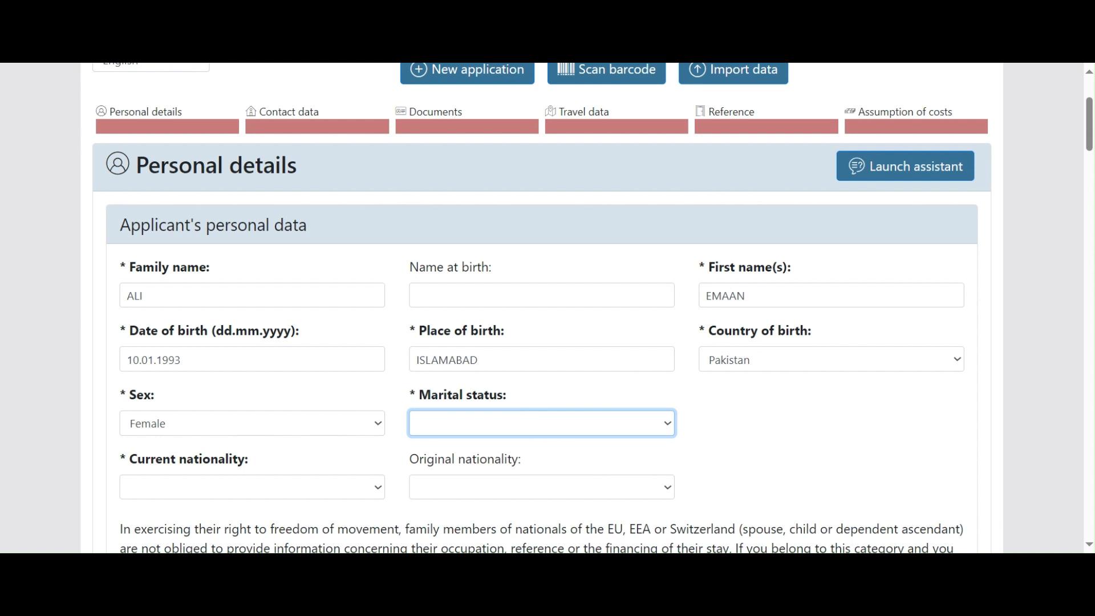
click(579, 344)
scroll(580, 344, down, 3)
click(254, 334)
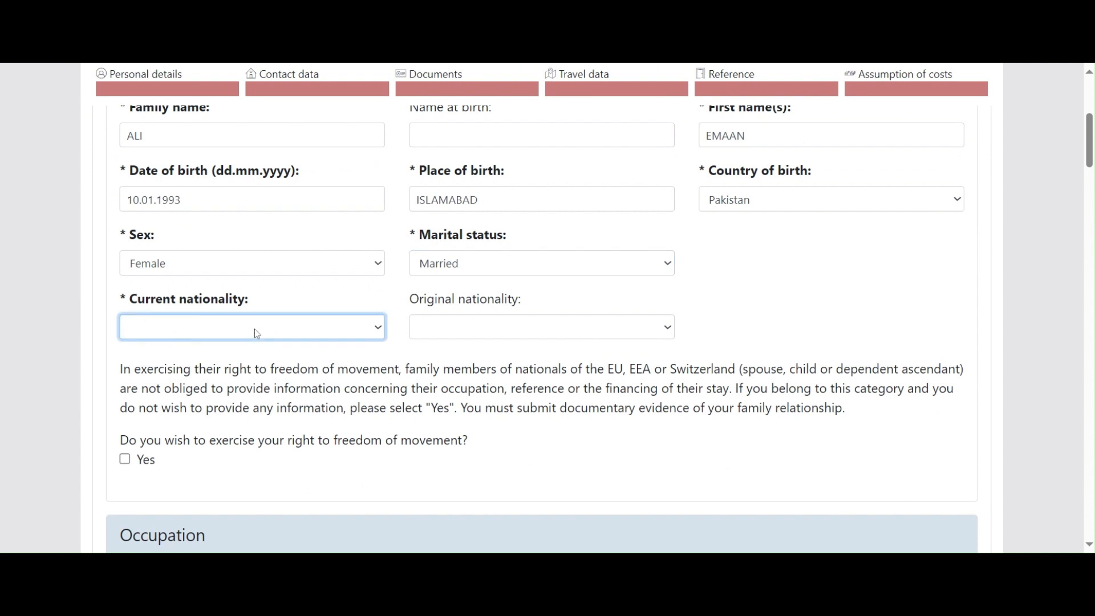
key(p)
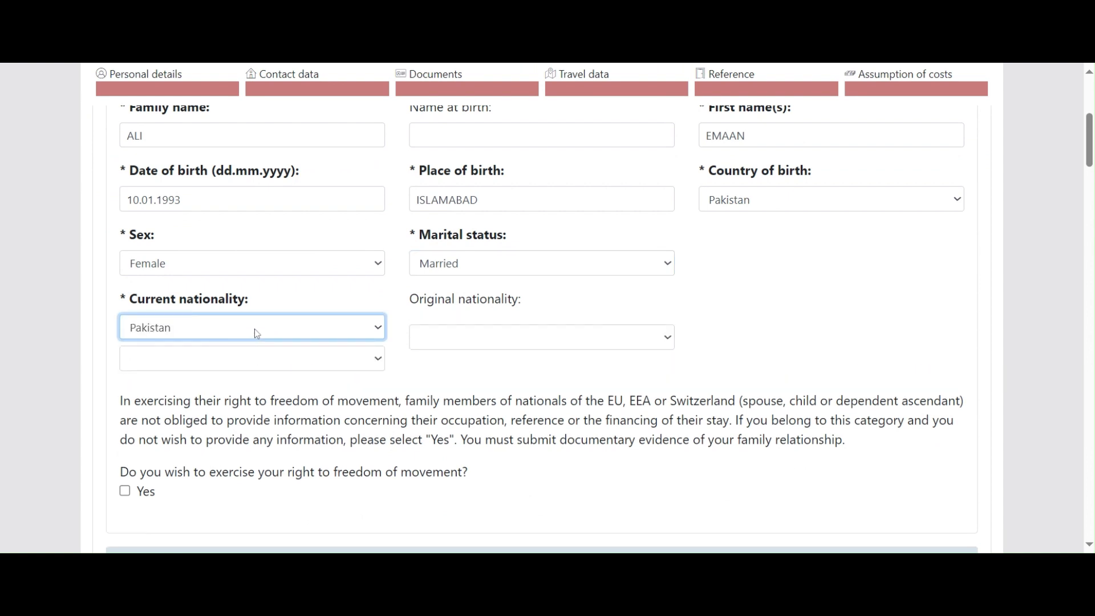
click(260, 365)
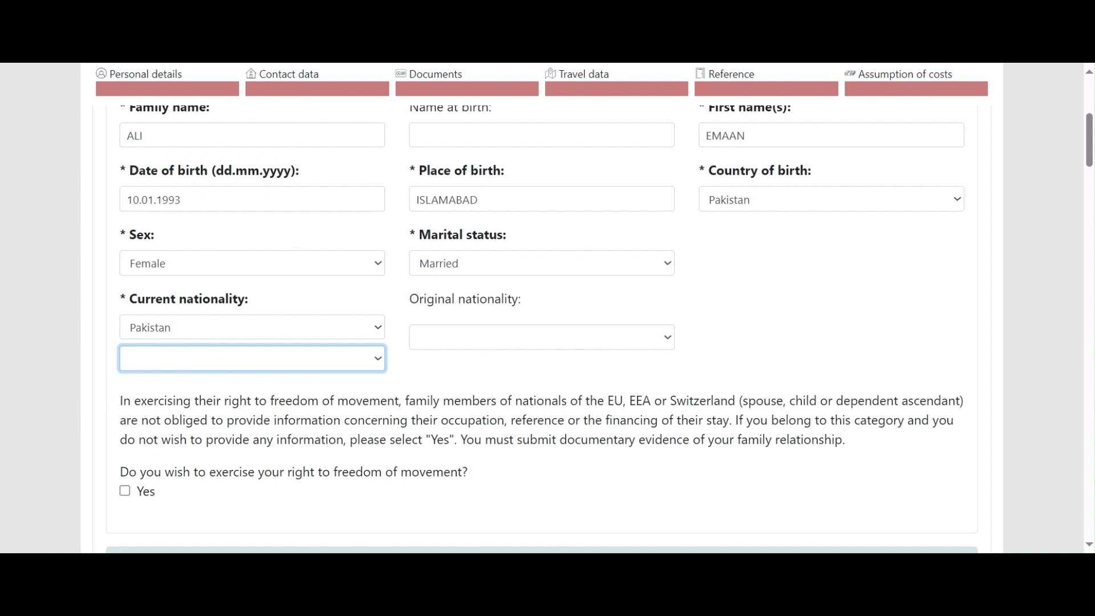
click(482, 345)
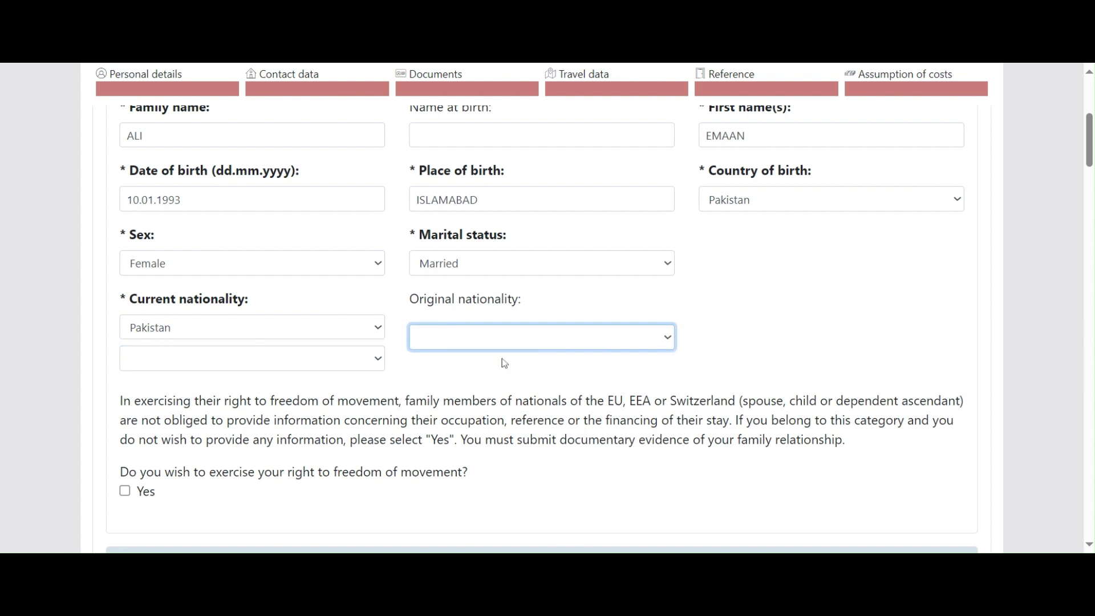
scroll(283, 360, down, 1)
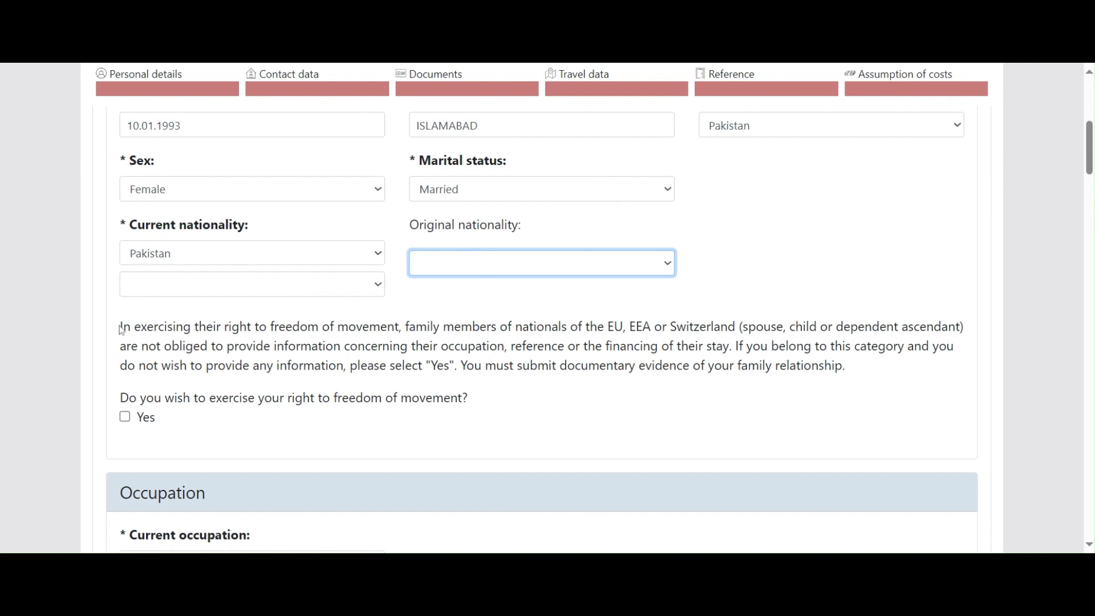
drag(119, 326, 729, 346)
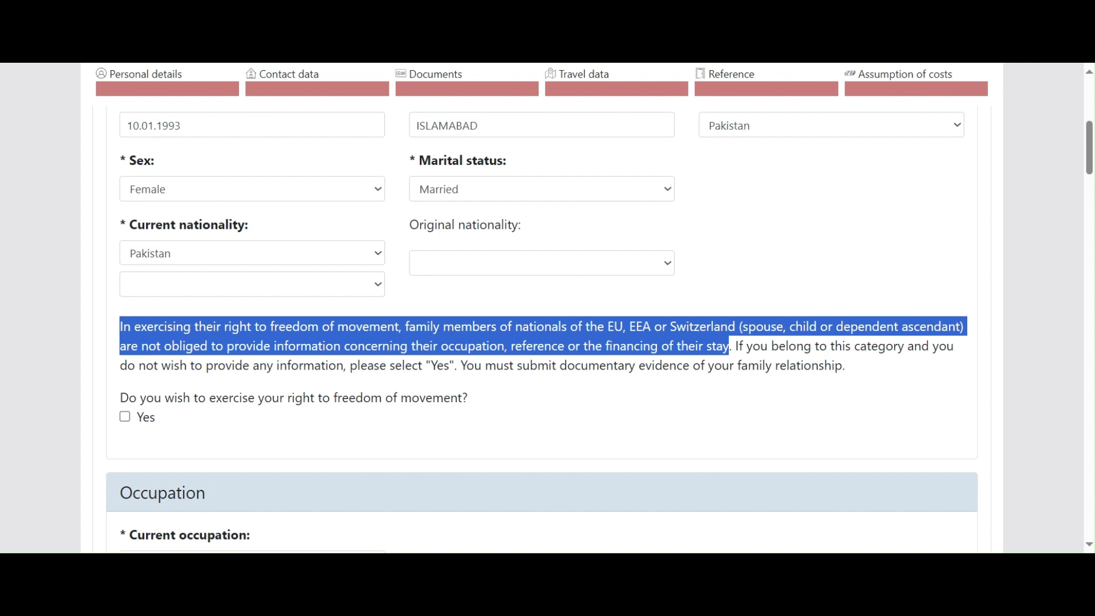
drag(845, 365, 106, 337)
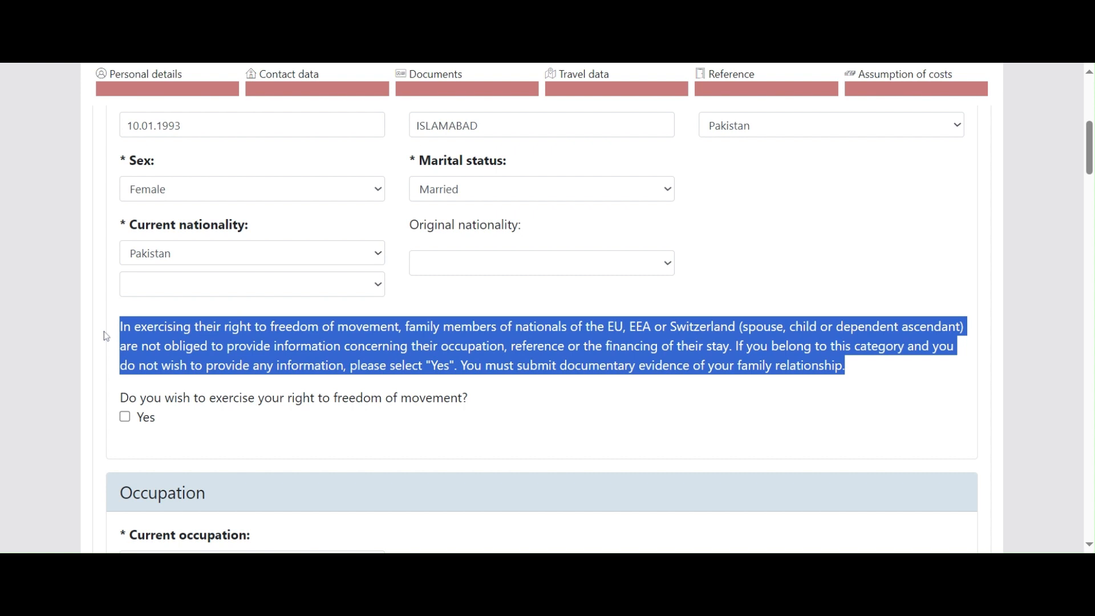
click(560, 396)
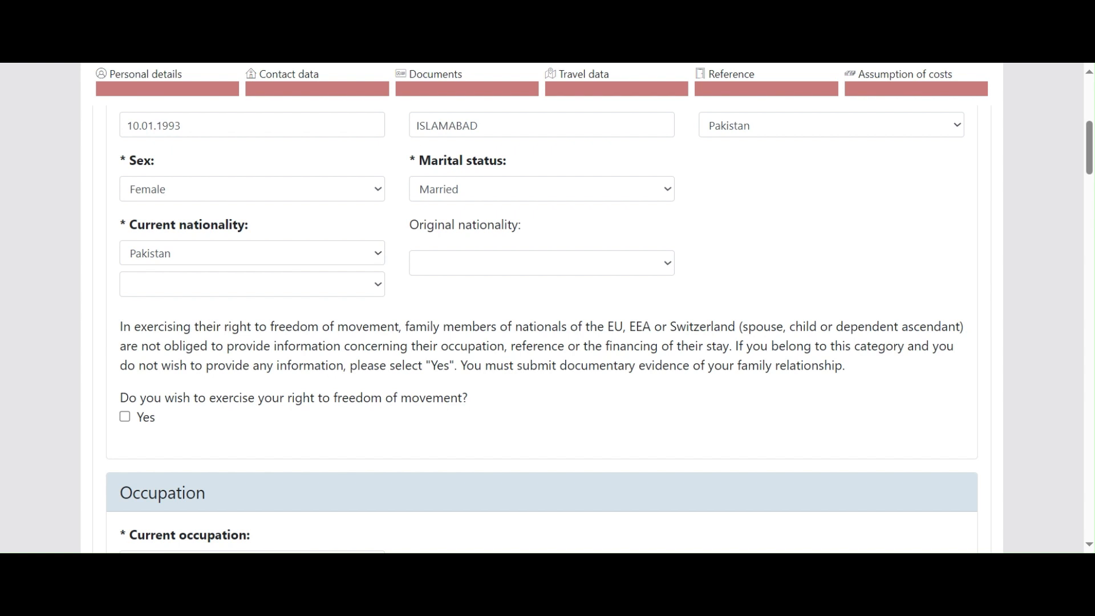
scroll(532, 391, down, 5)
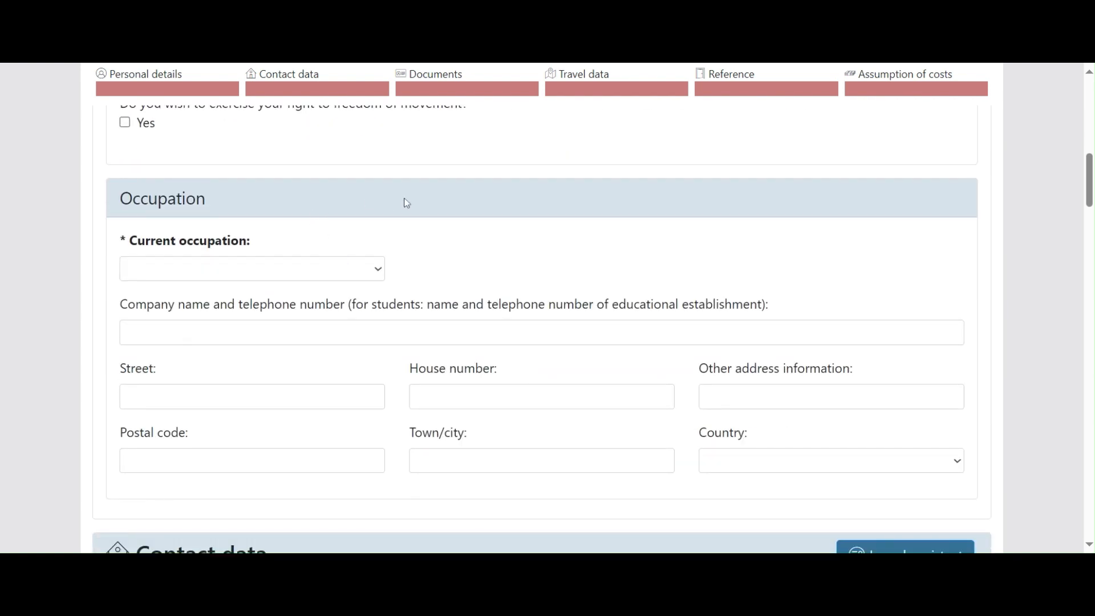
Step: Set current occupation to Teacher and employer name to CANTONTMENT BOARD CHAKLALA
scroll(406, 203, down, 1)
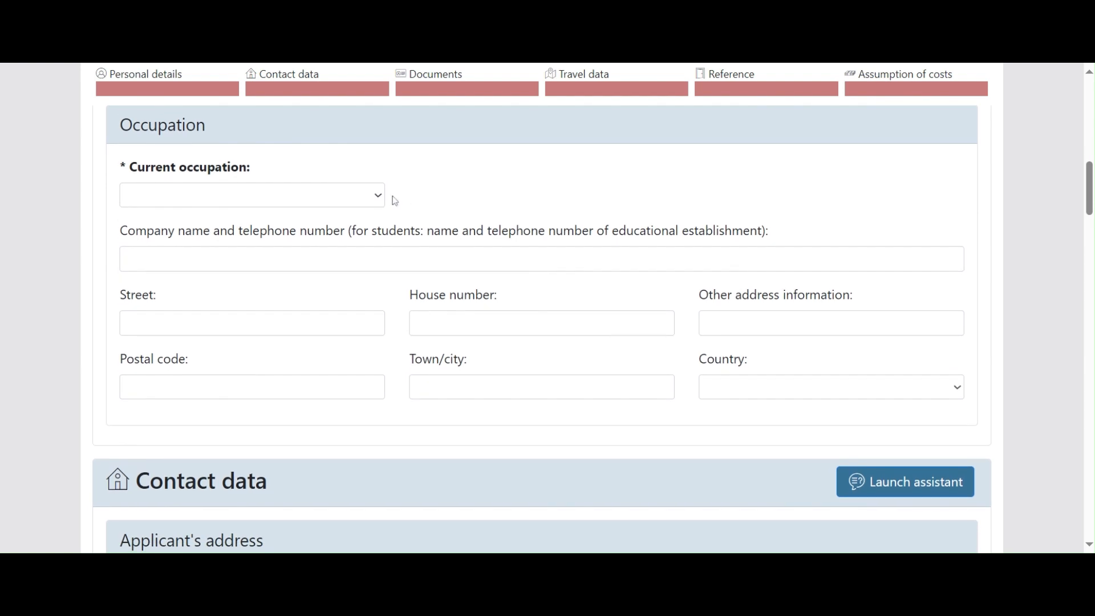
click(308, 204)
key(t)
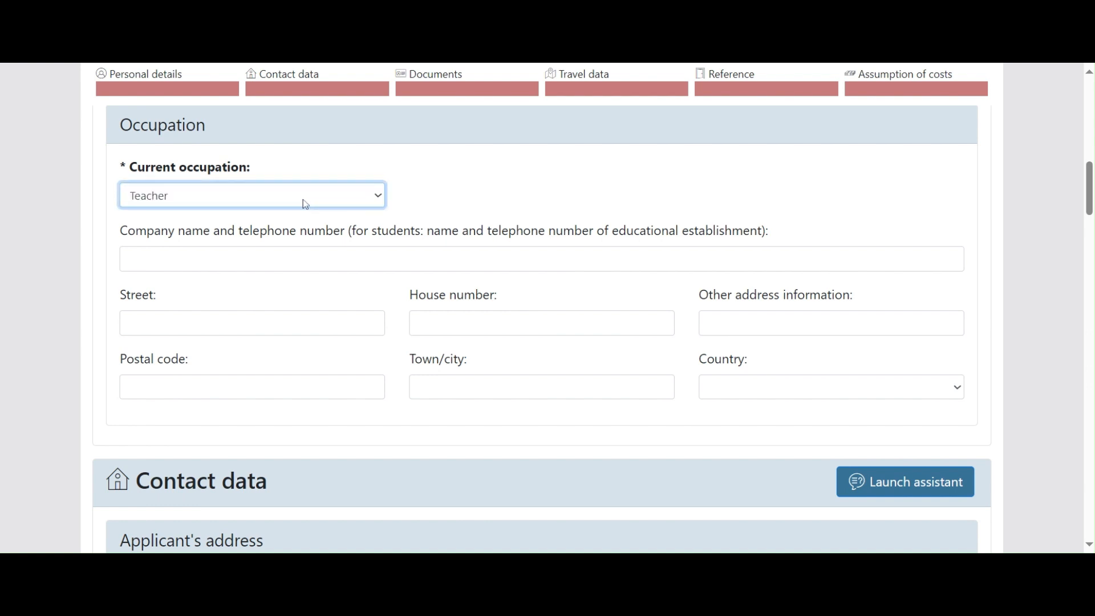
click(320, 255)
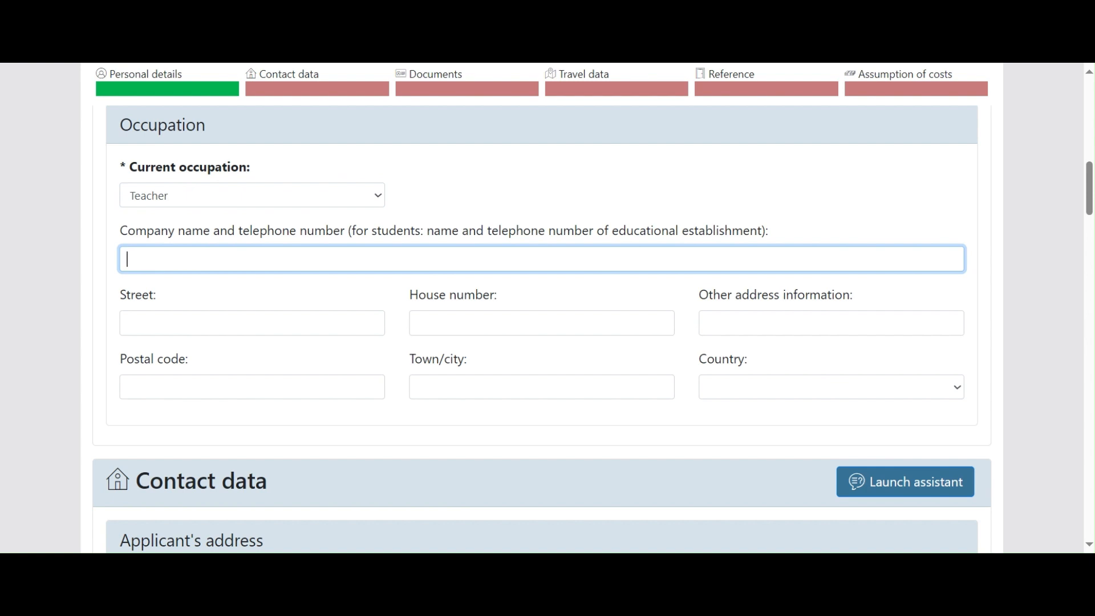
text(CANTONTMENT BN)
key(BackSpace)
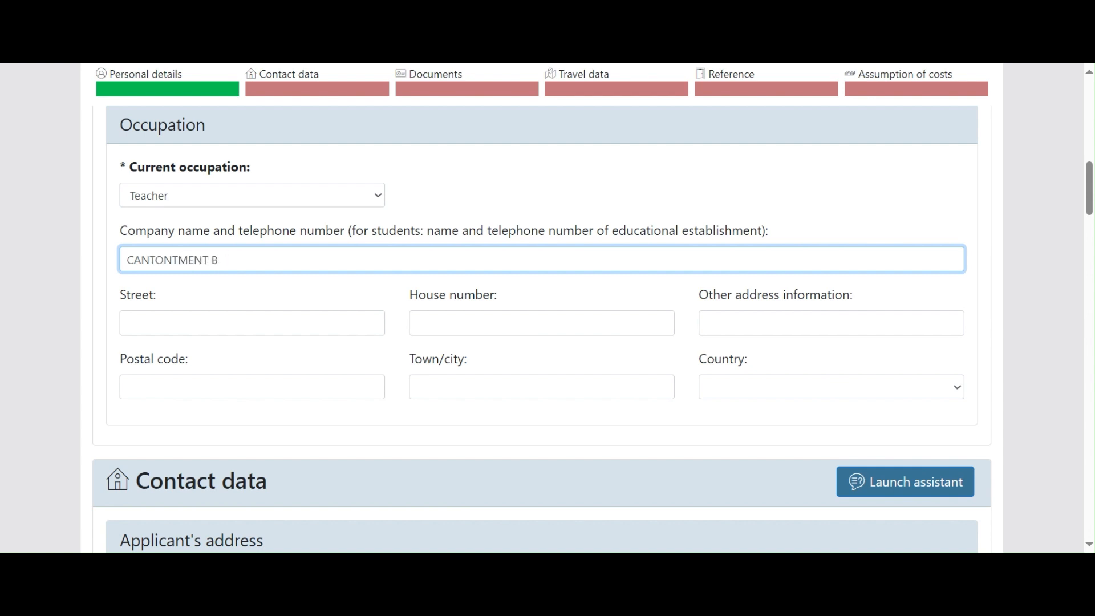
text(OARD CHAKLALA)
key(Tab)
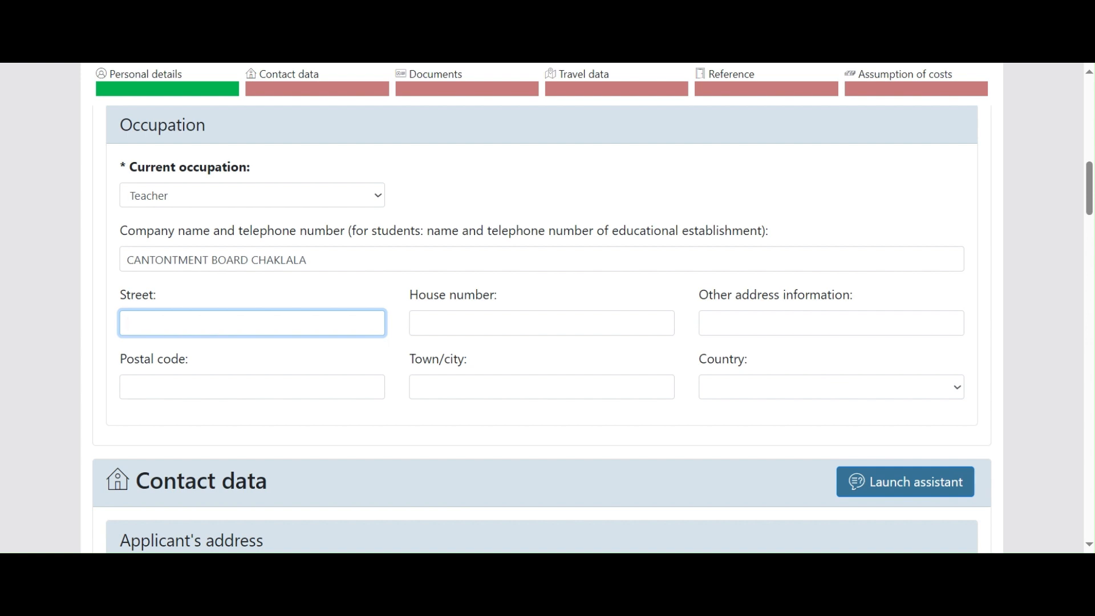
Step: Enter the employer's street, house number, postal code 46000, city RAWALPINDI and country Pakistan
key(Tab)
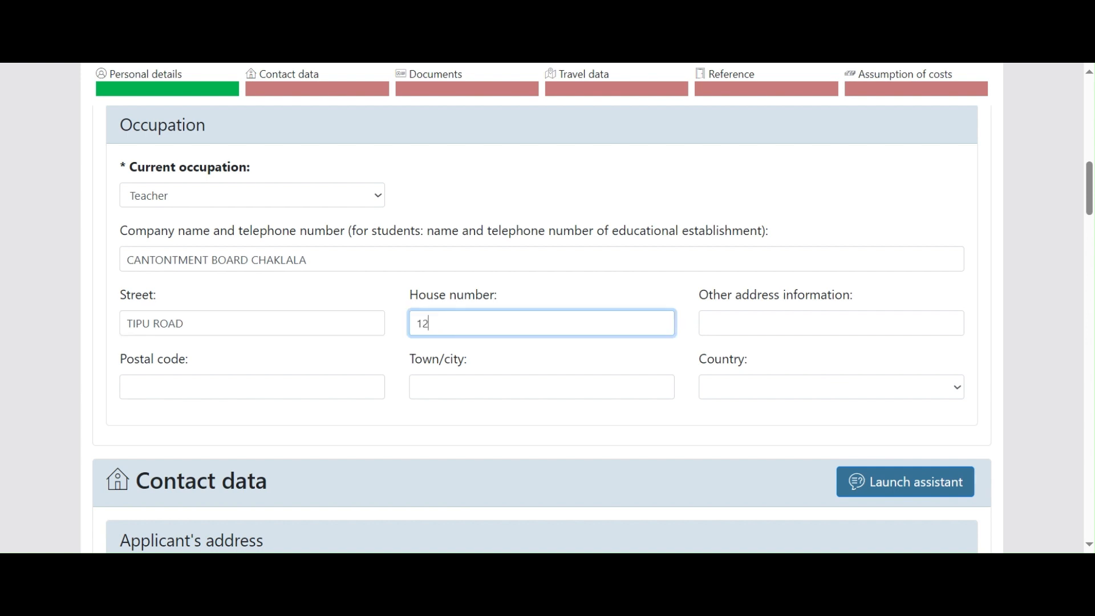
key(Tab)
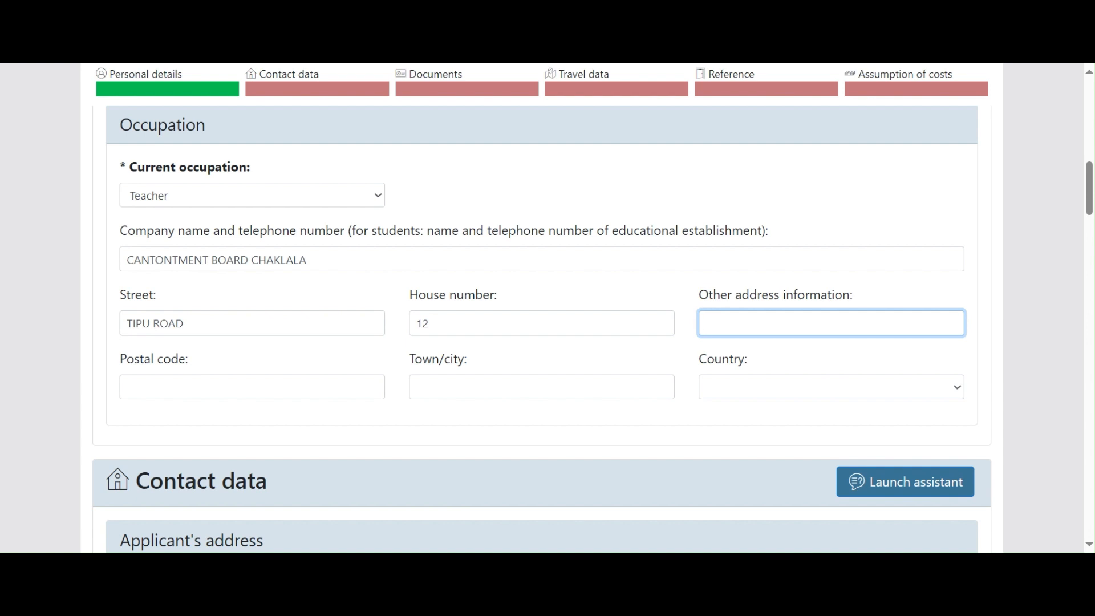
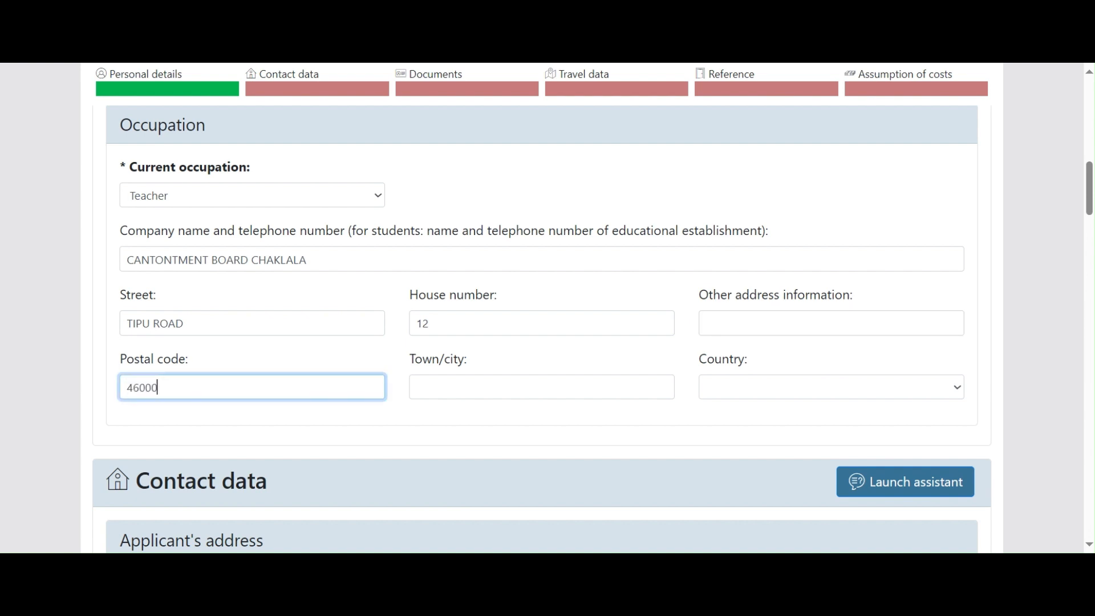
key(Tab)
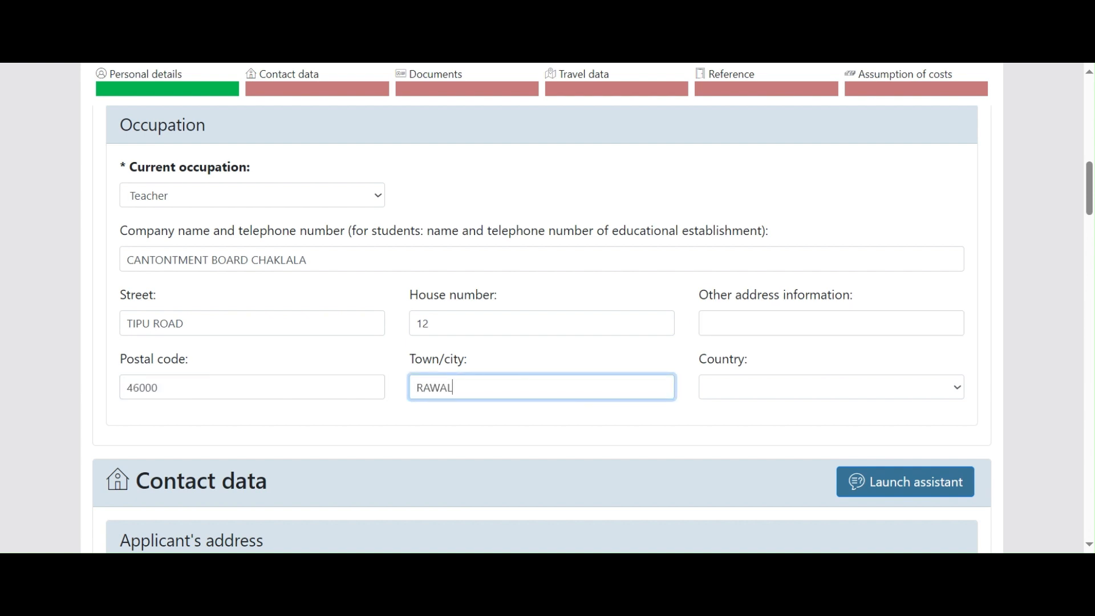
key(Tab)
key(p)
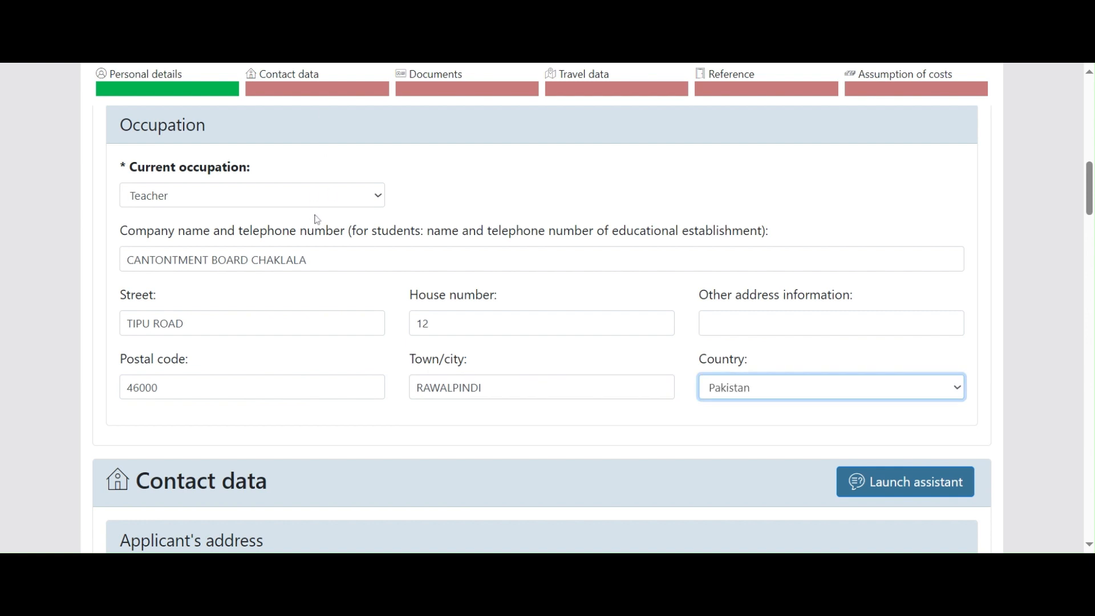
scroll(317, 216, down, 5)
scroll(321, 216, up, 5)
scroll(626, 416, down, 6)
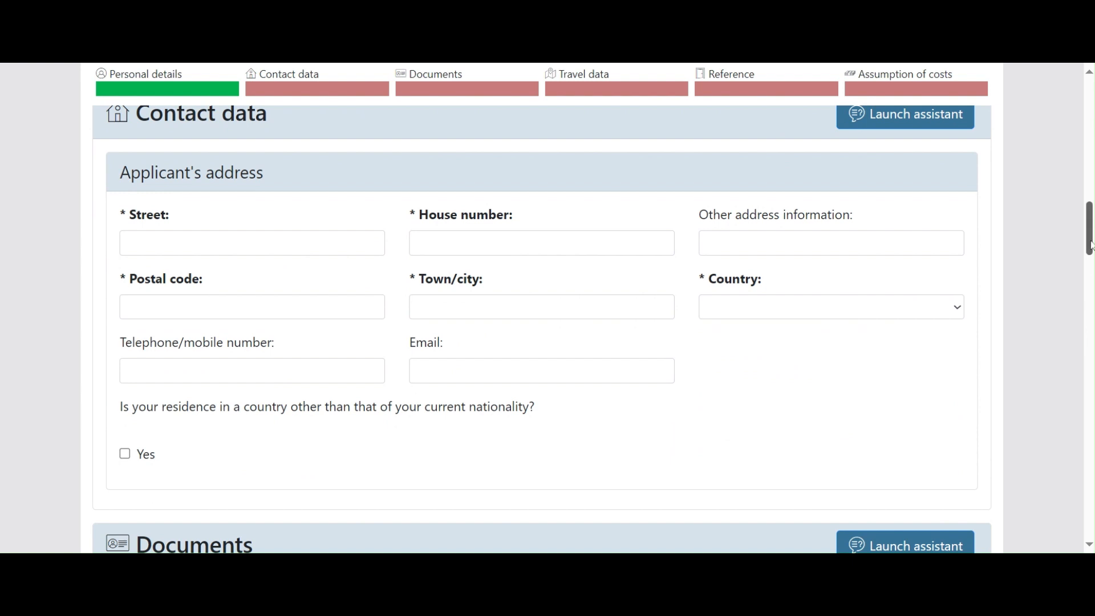
drag(1090, 243, 1090, 240)
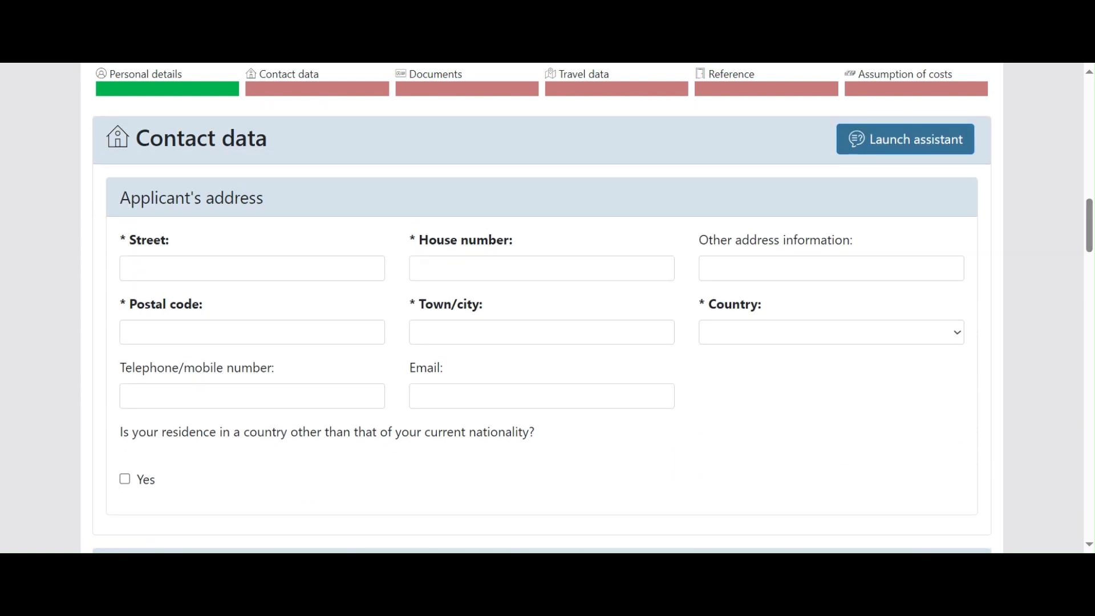
click(252, 268)
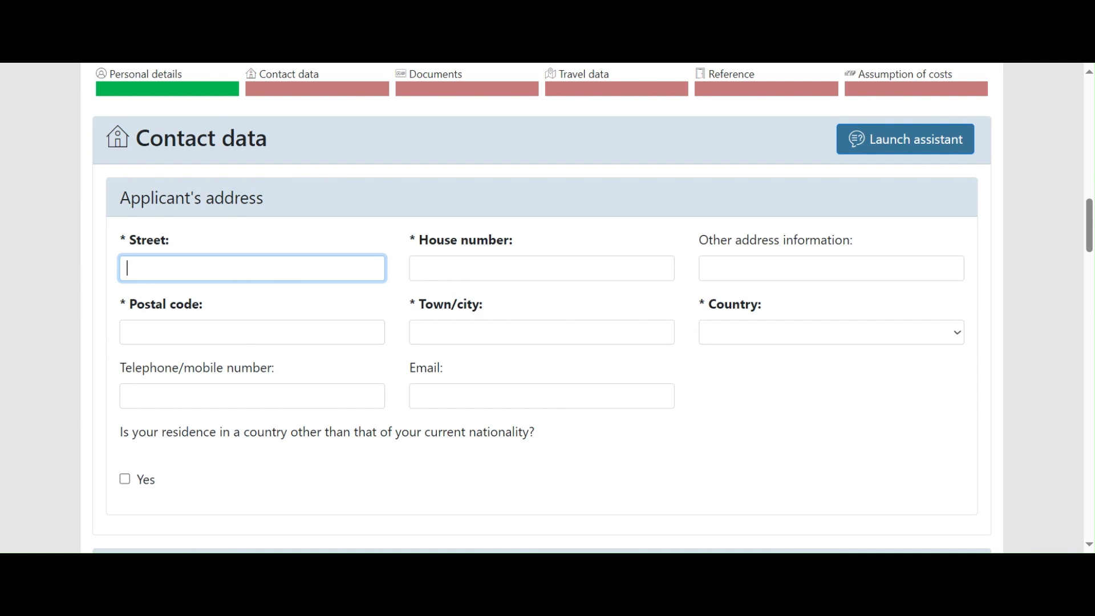
Step: Enter the applicant's street, house number, postal code, town ISLAMABAD and country Pakistan
key(Tab)
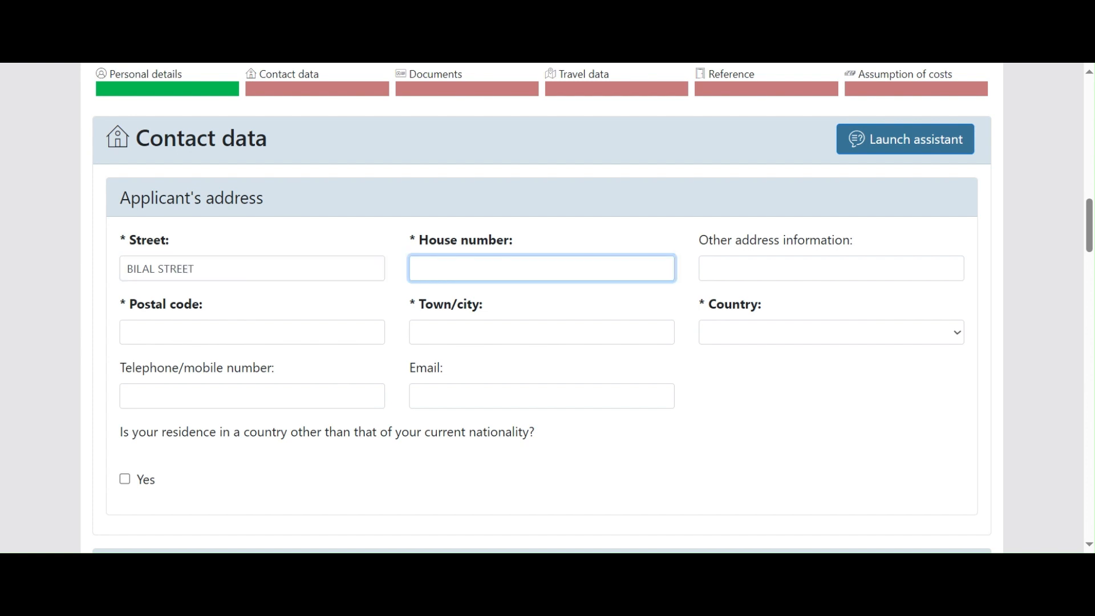
key(Tab)
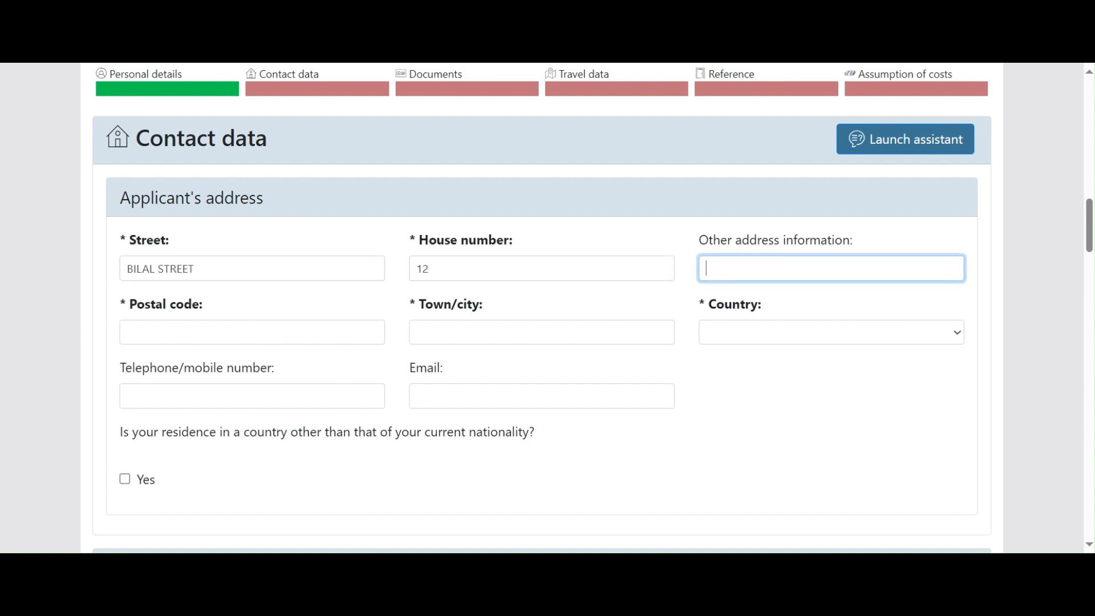
key(Tab)
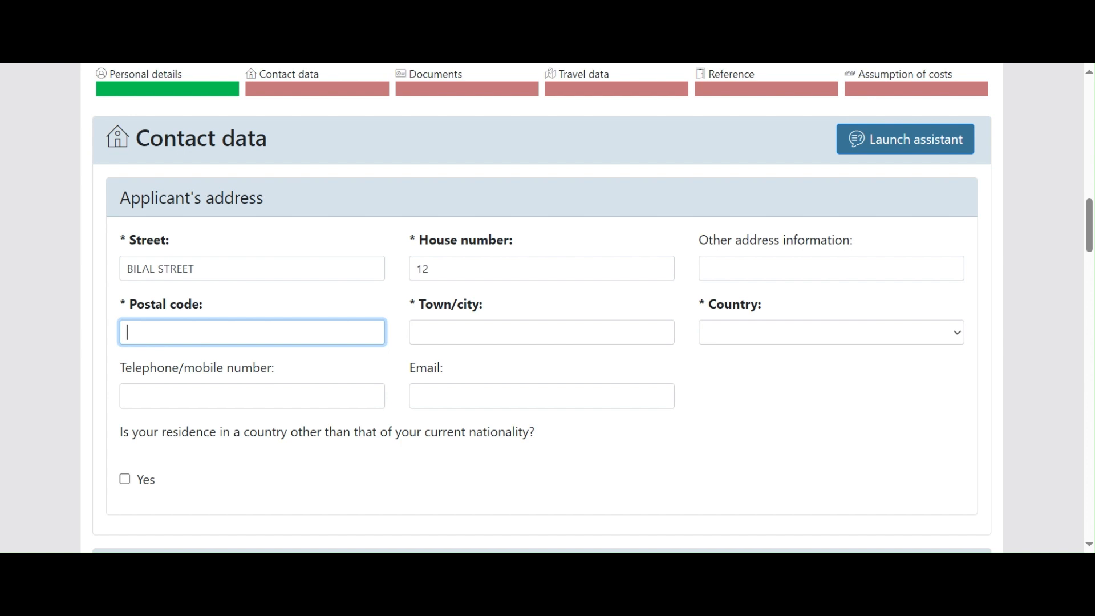
text(44000)
key(Tab)
text(ISLAMA)
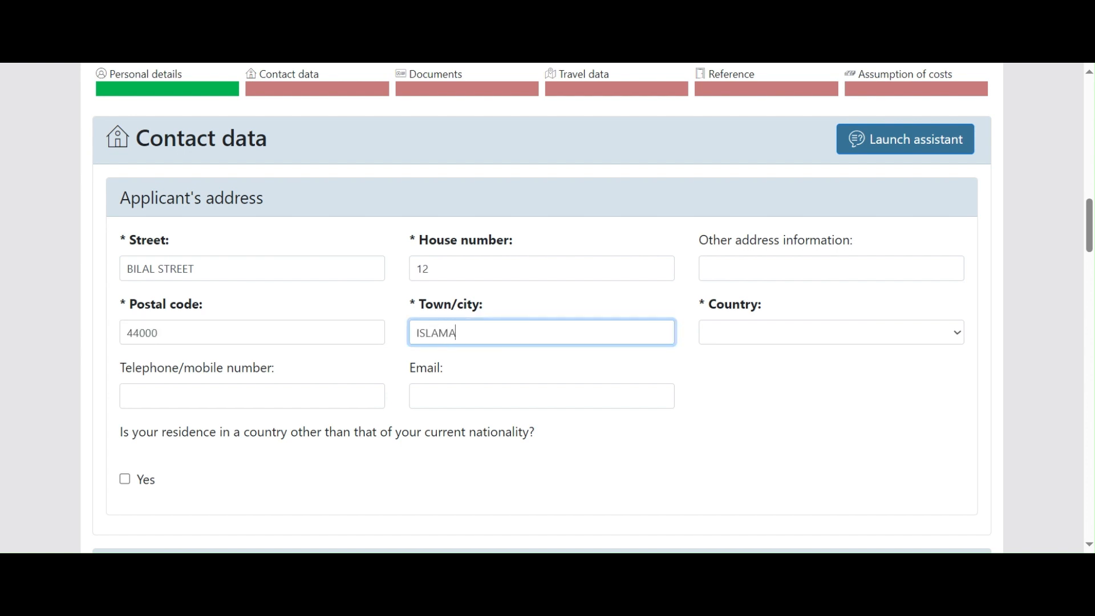
text(BAD)
key(Tab)
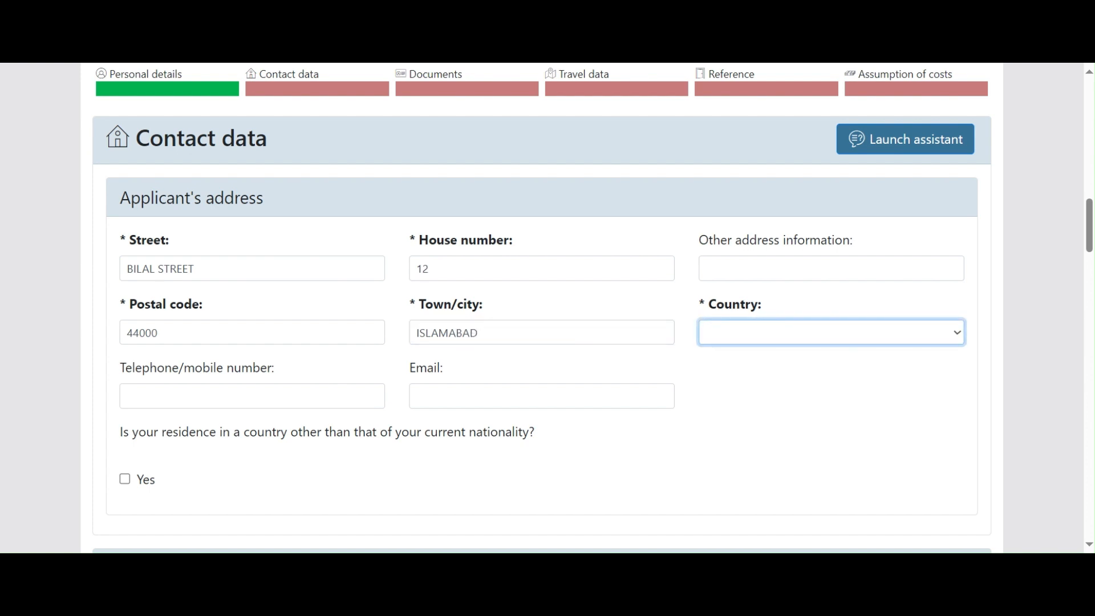
key(p)
Step: Fill in the applicant's contact telephone number and e-mail address
key(Tab)
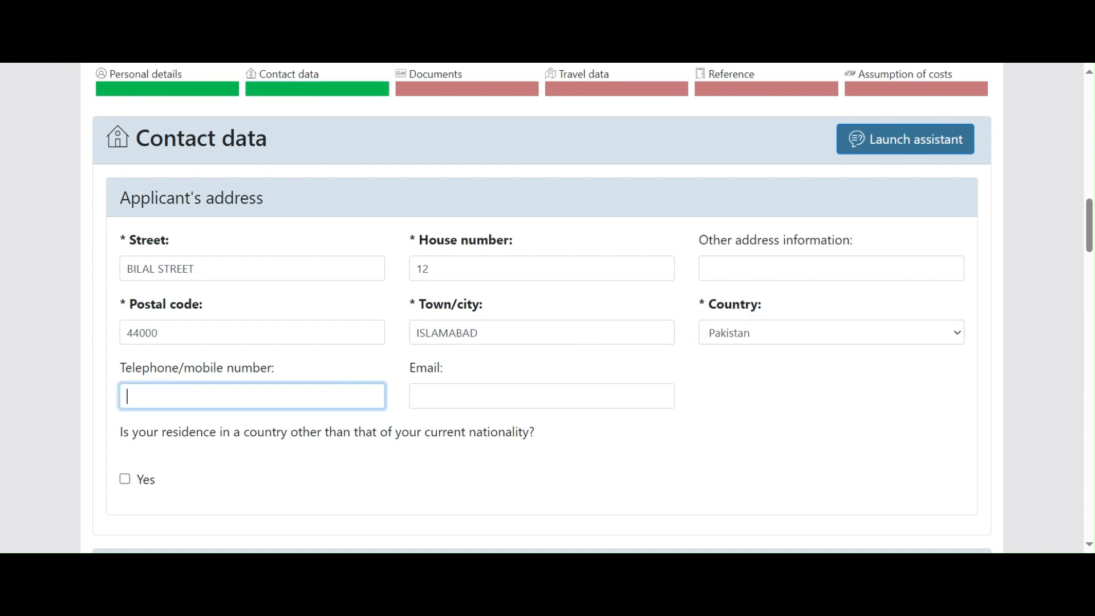
key(Tab)
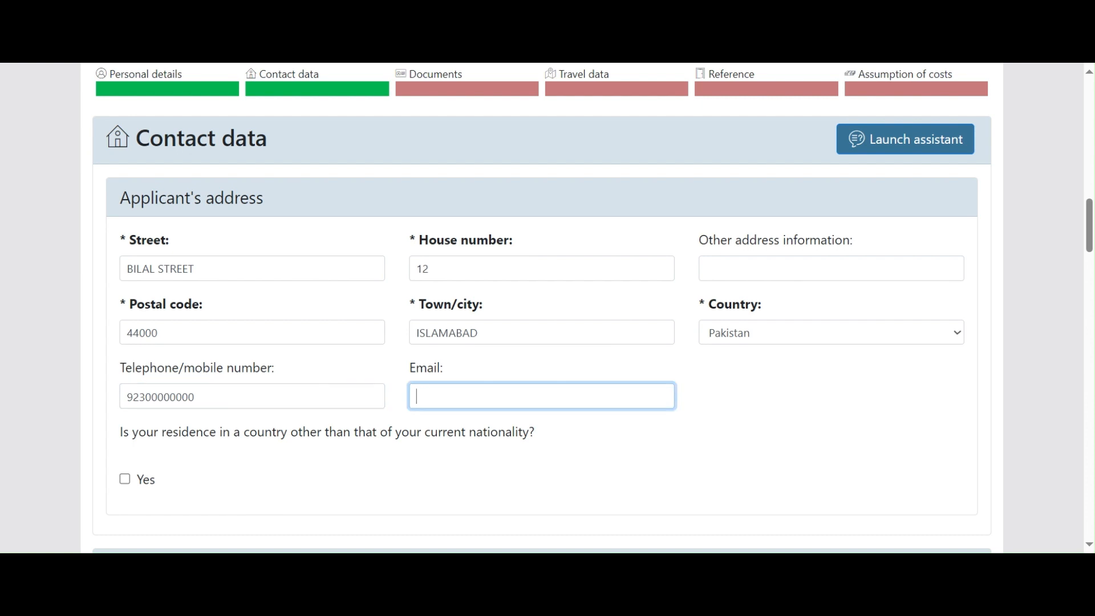
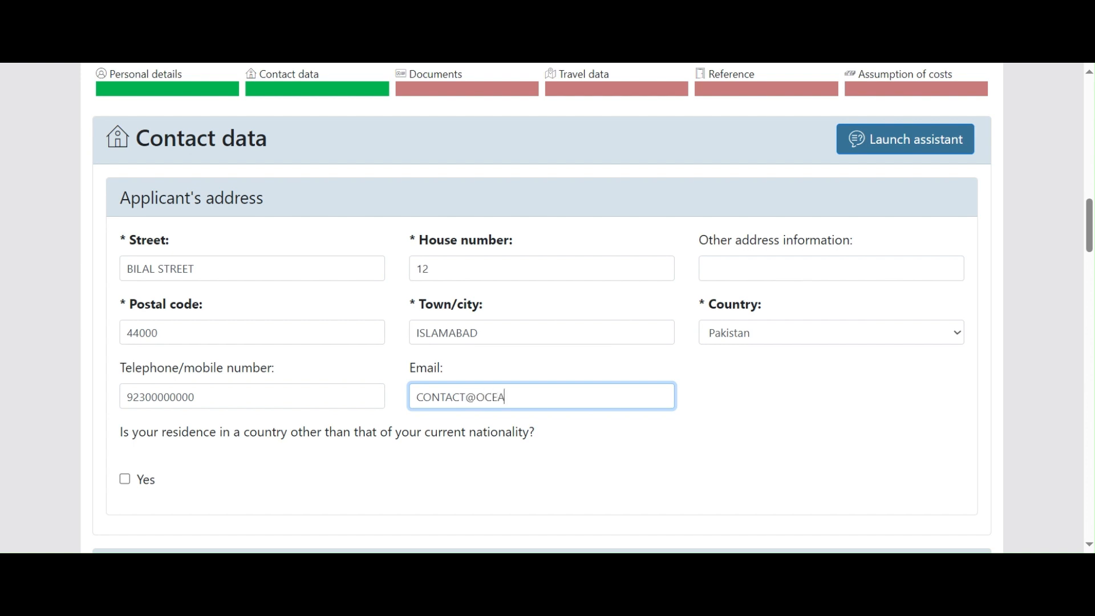
key(Tab)
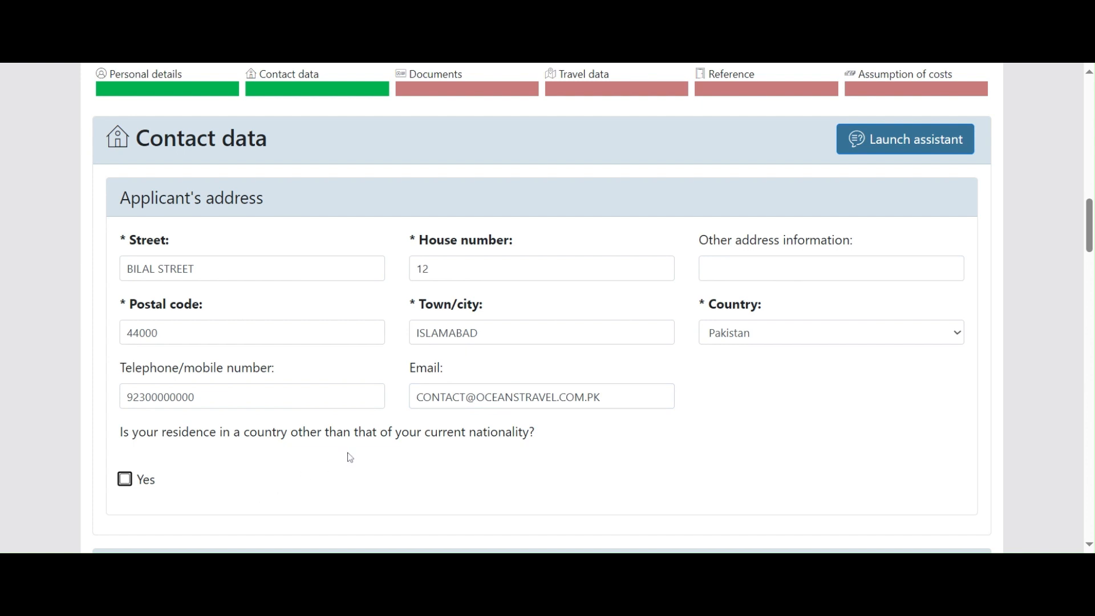
scroll(349, 458, down, 2)
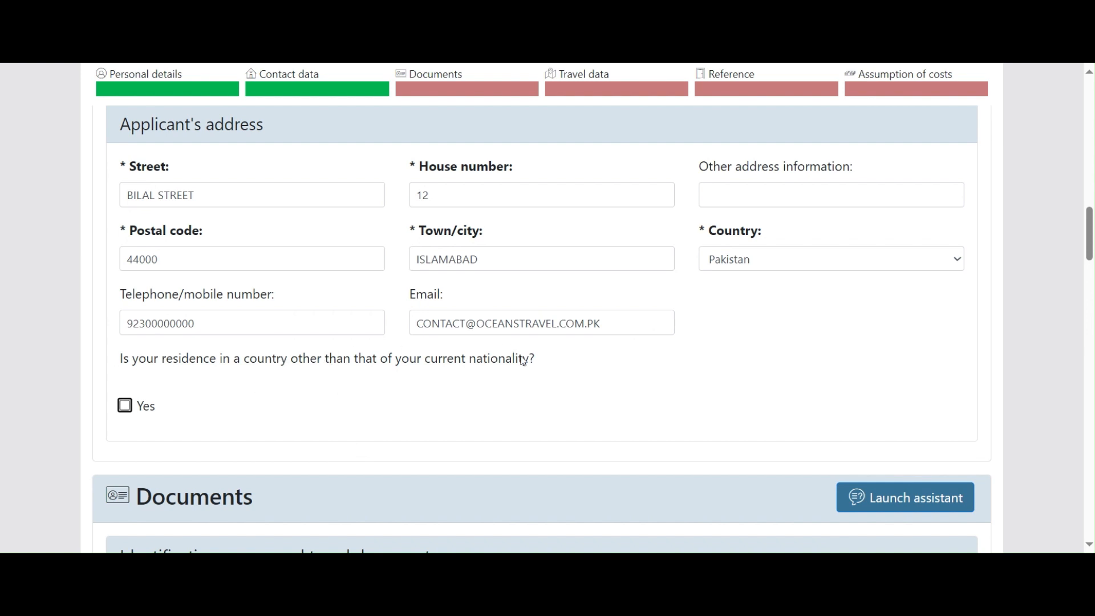
drag(529, 360, 429, 365)
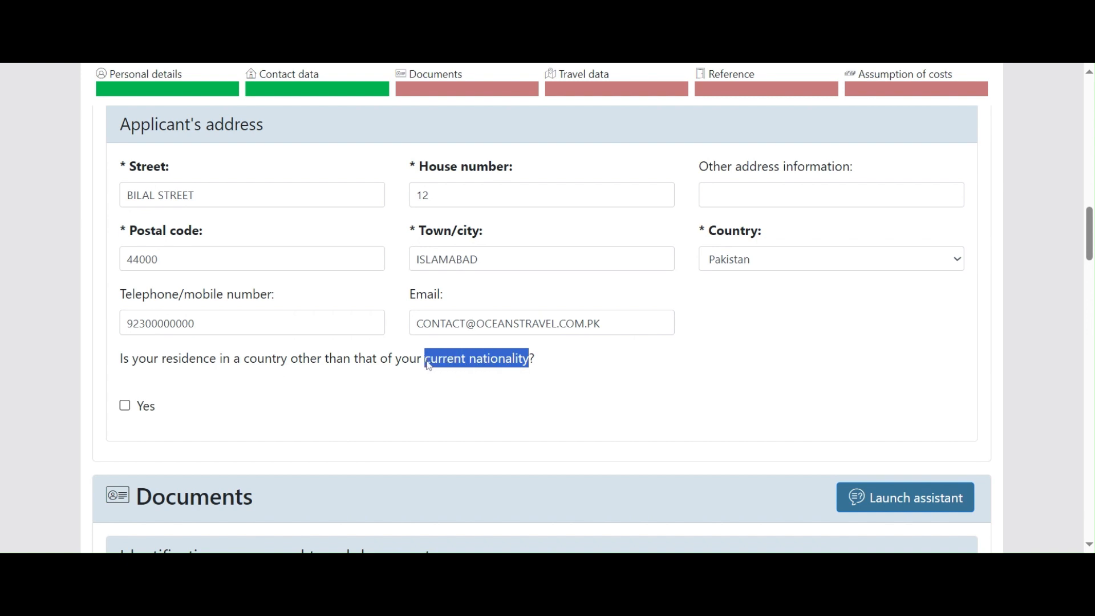
click(125, 408)
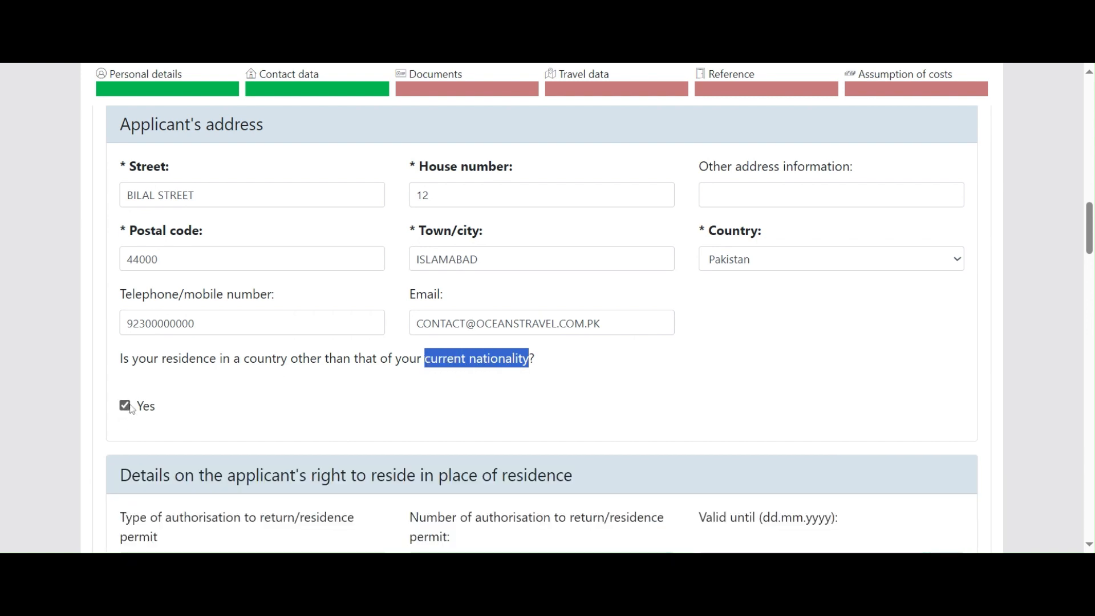
scroll(136, 400, down, 2)
scroll(136, 394, down, 1)
scroll(126, 343, up, 1)
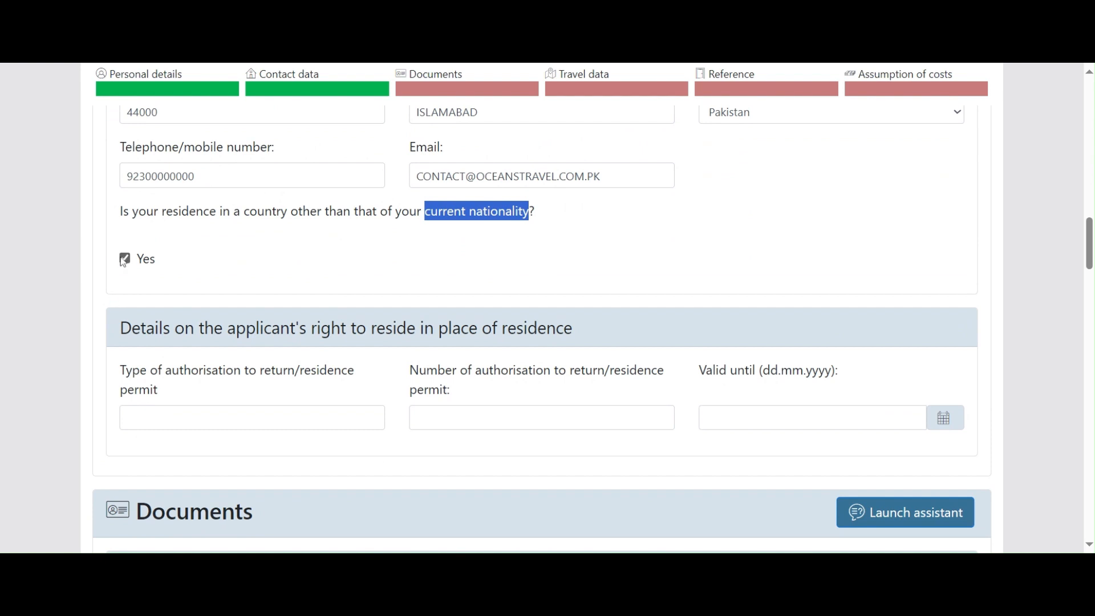
click(126, 259)
click(126, 259)
drag(118, 371, 196, 391)
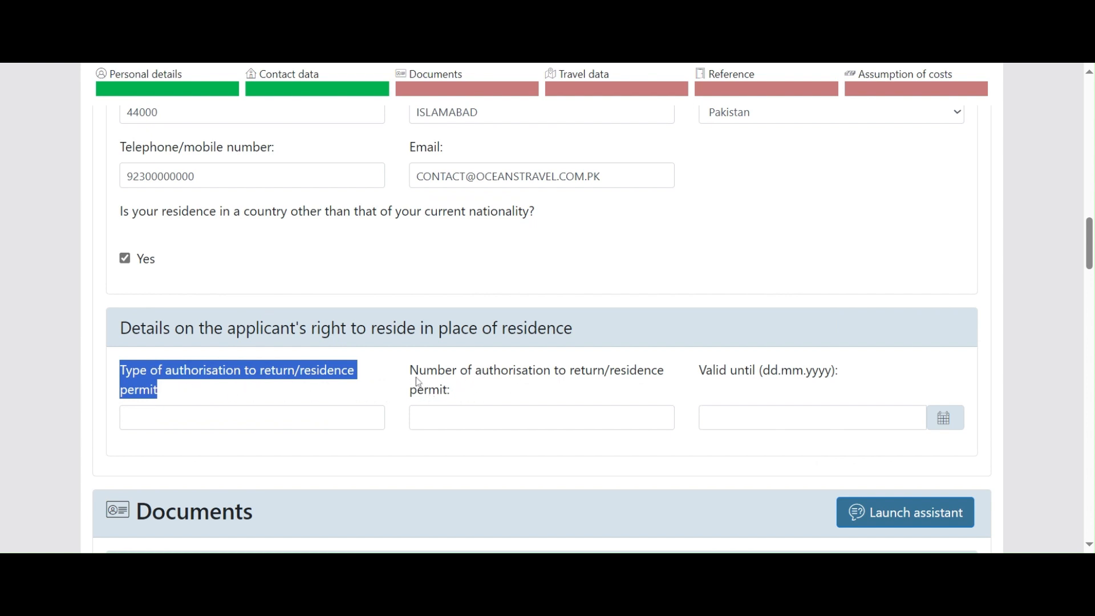
drag(410, 370, 459, 372)
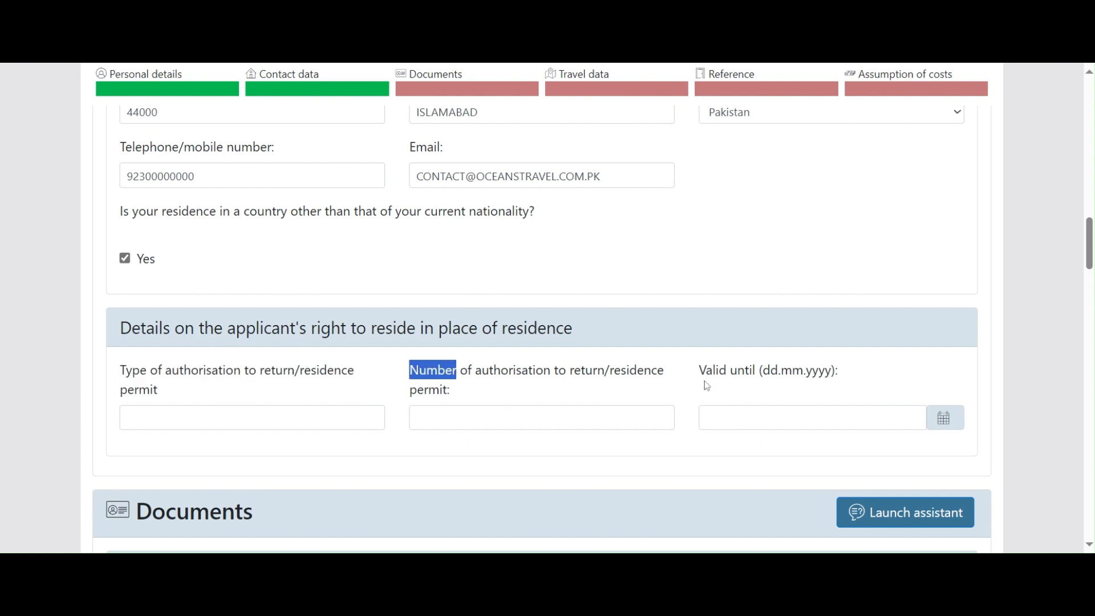
click(125, 258)
Step: Choose Ordinary passport as document type and enter the passport and national identity numbers
scroll(330, 311, down, 2)
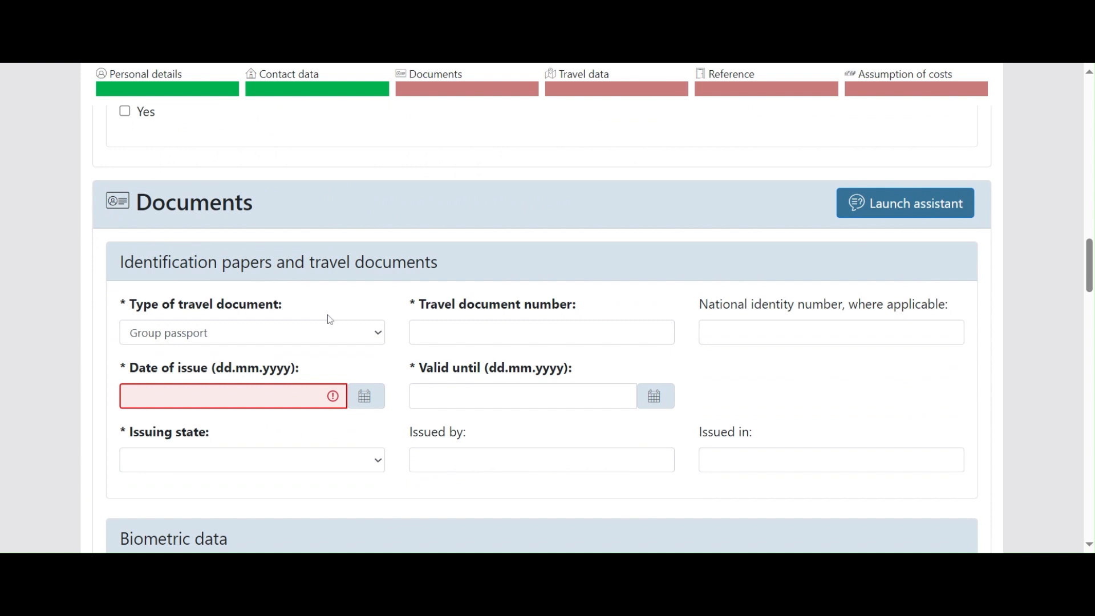
drag(124, 262, 453, 271)
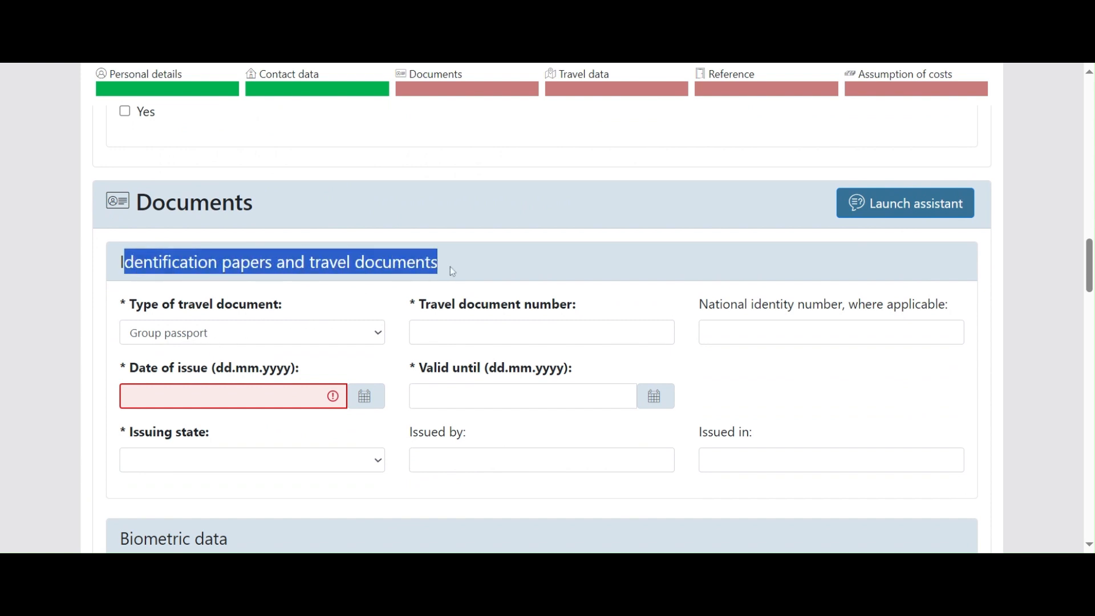
click(235, 342)
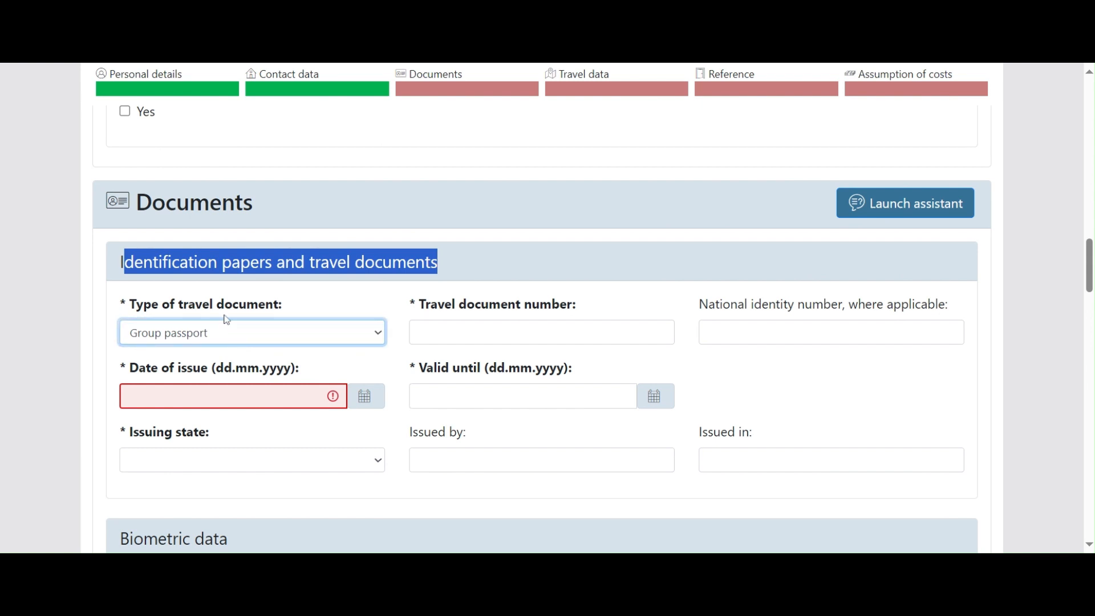
click(172, 110)
key(Tab)
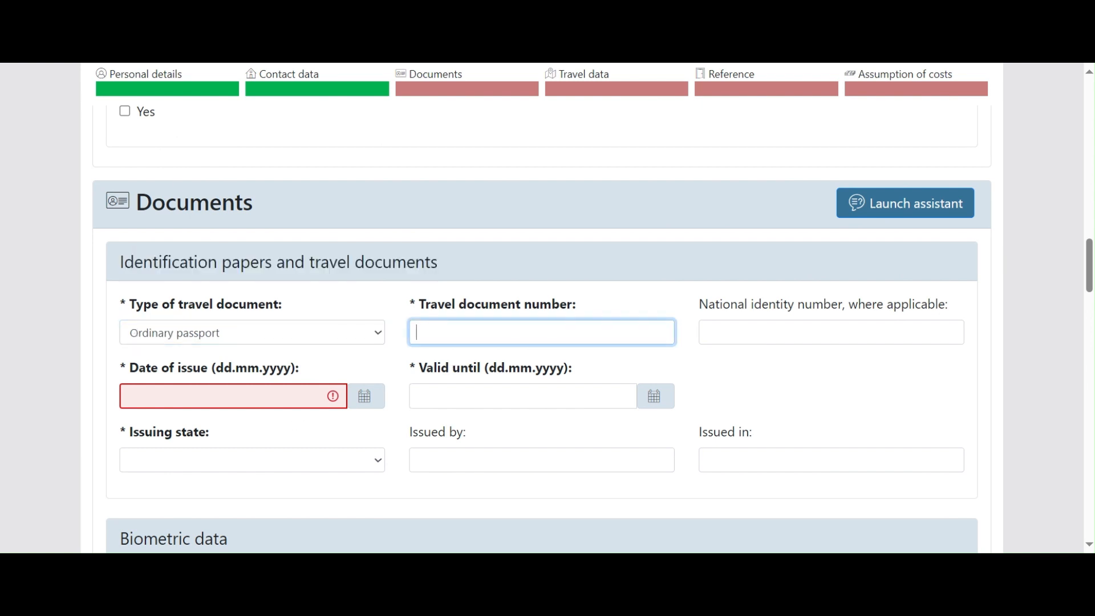
key(Tab)
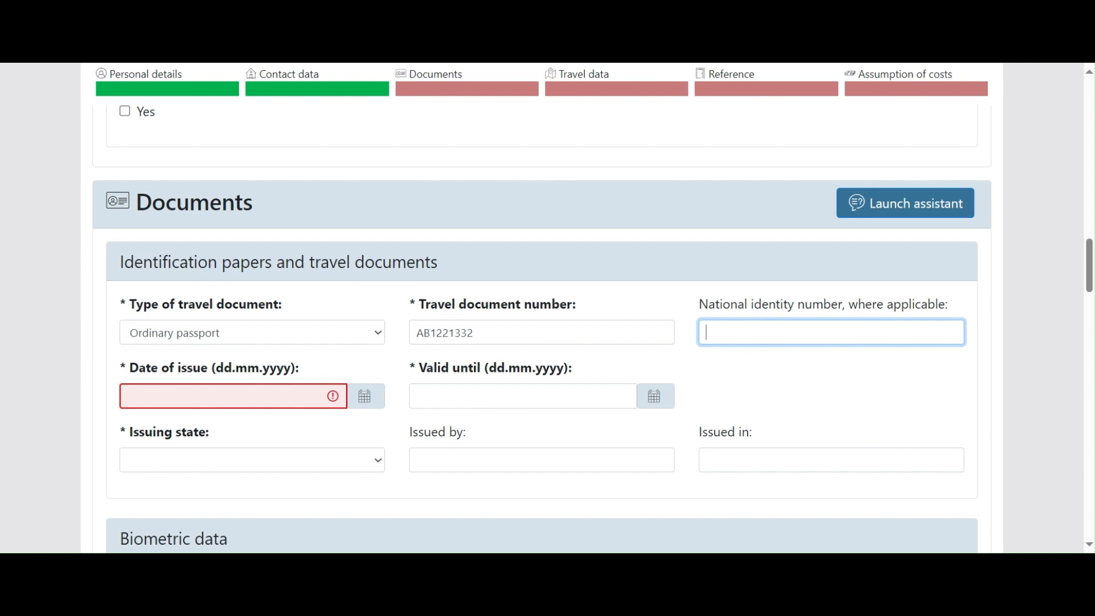
Step: Set the passport's issue date to 12.01.2024 and expiry date to 11.01.2034
key(Tab)
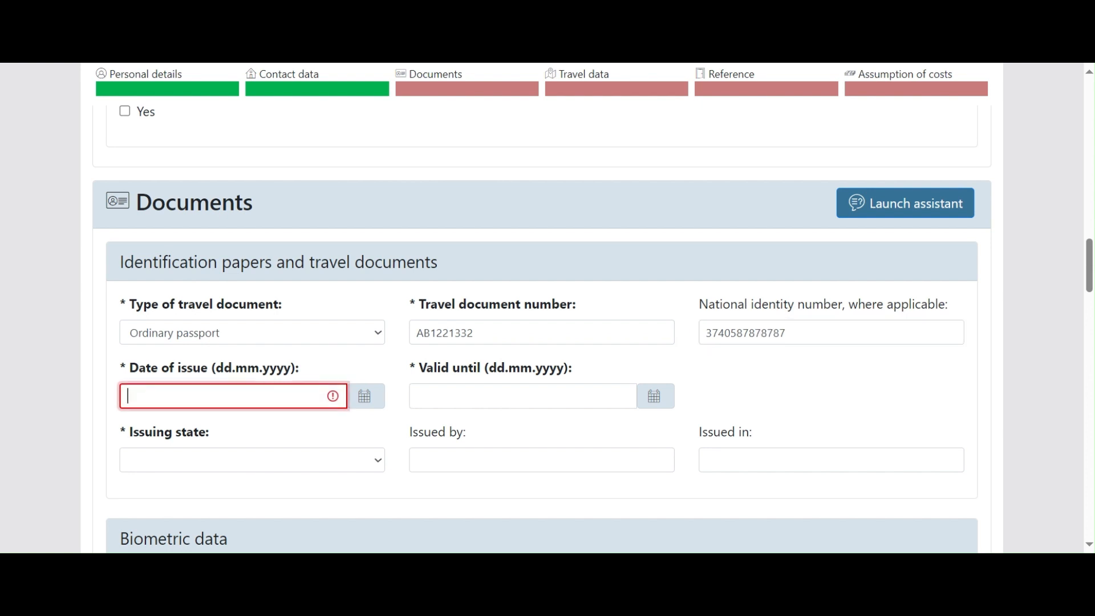
text(12.01.2024)
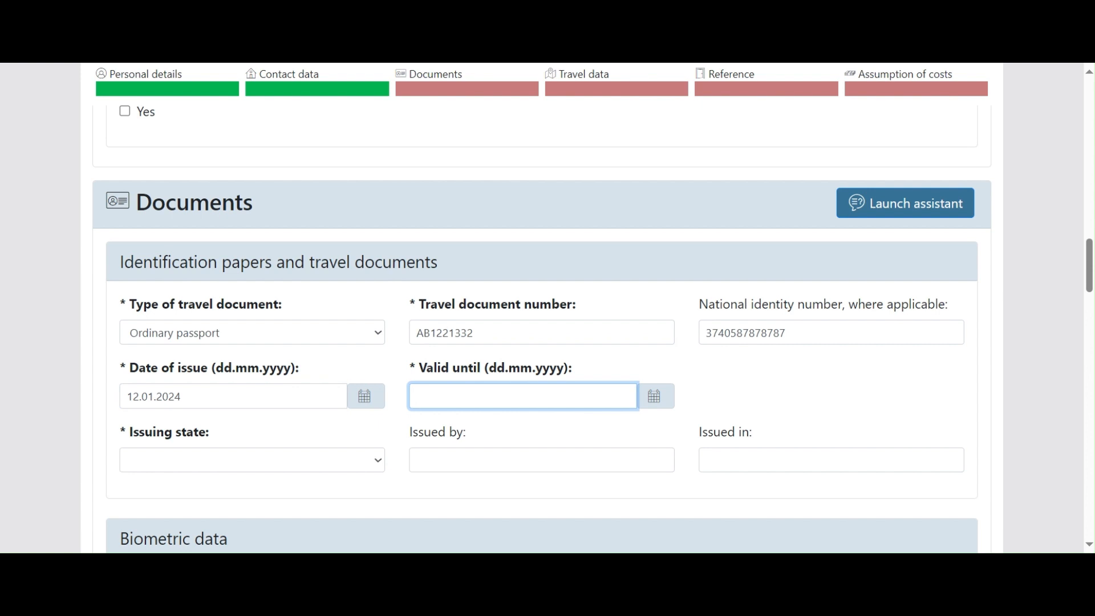
text(11.1)
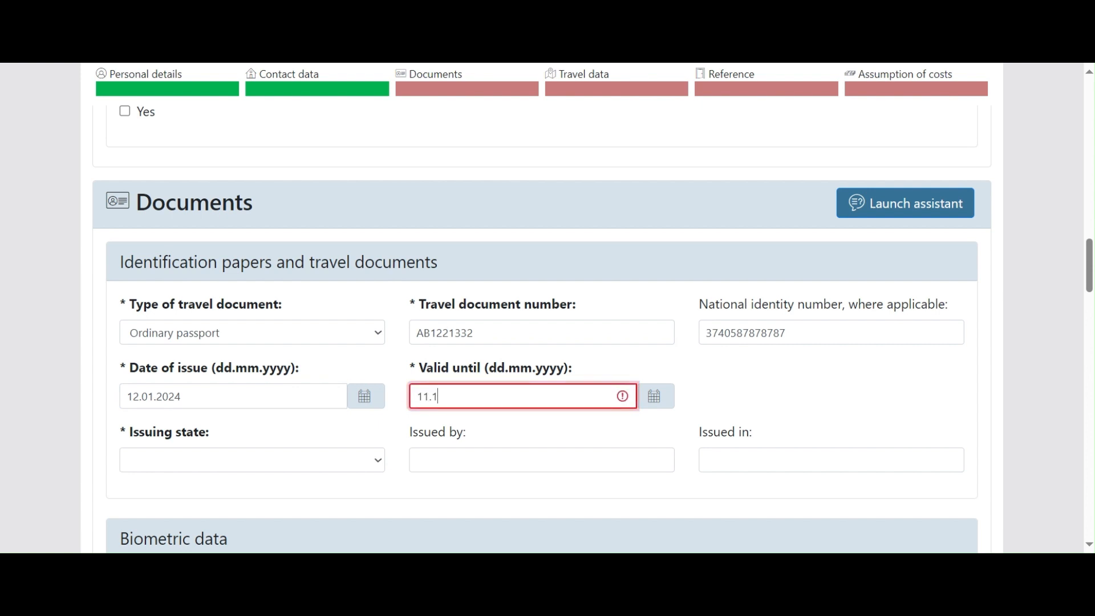
key(BackSpace)
text(01.2034)
key(Tab)
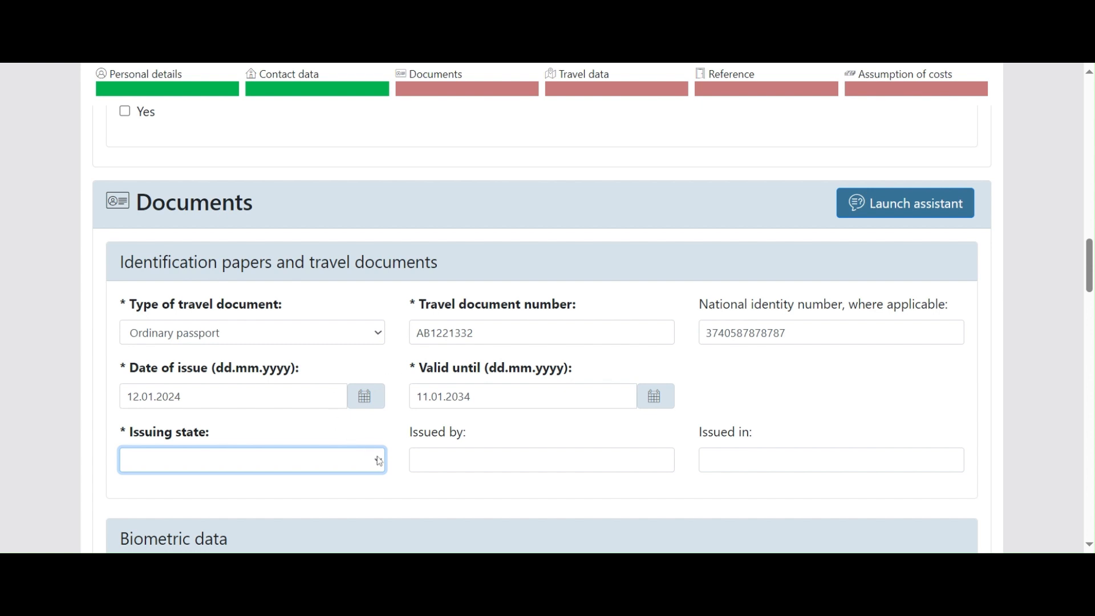
Step: Set issuing state to Pakistan and enter GOVERTNMENT OF PAKISTAN as the issuing authority
key(p)
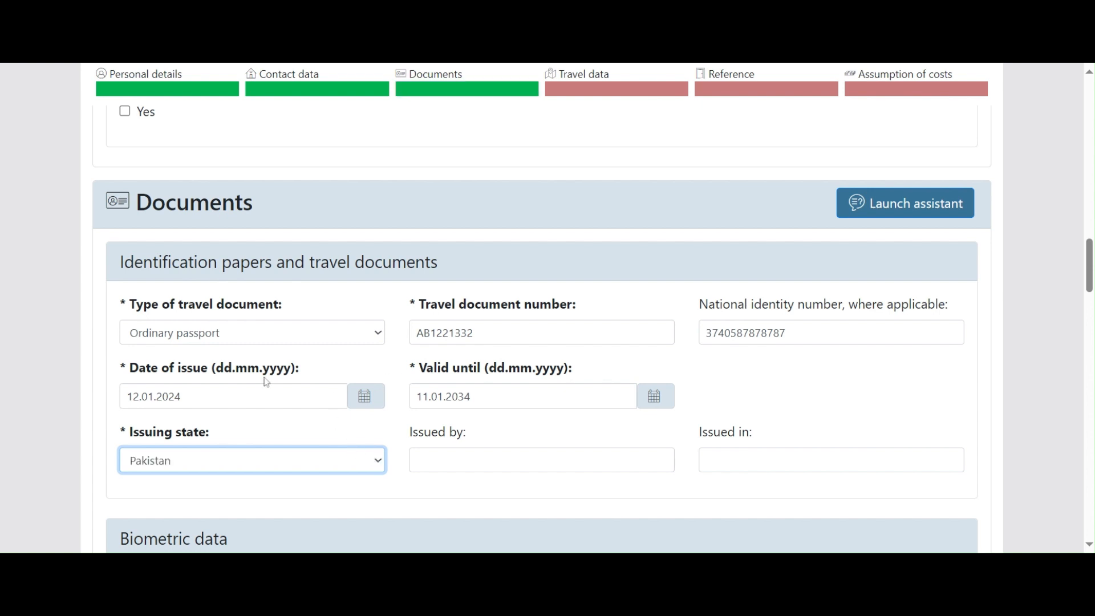
click(620, 456)
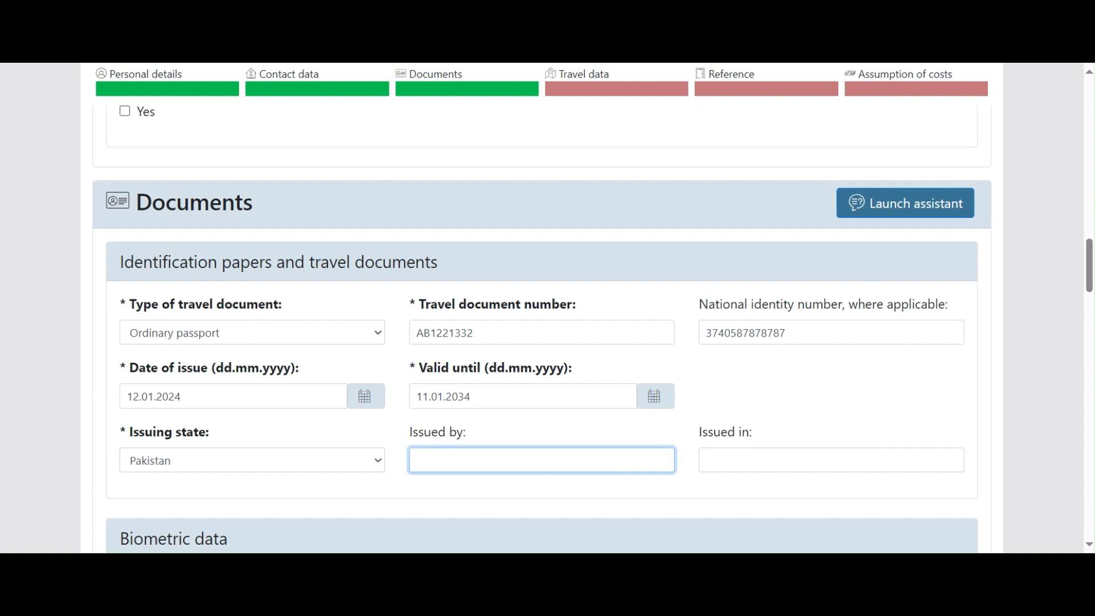
text(GOVERTNMENT OF PAKIST)
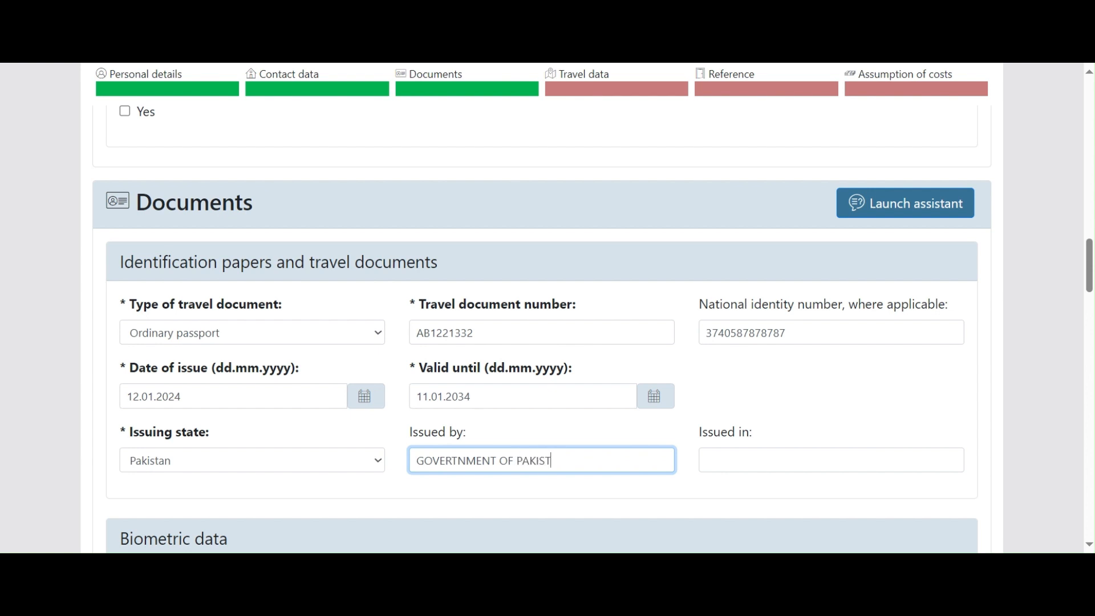
text(AN)
scroll(536, 409, down, 3)
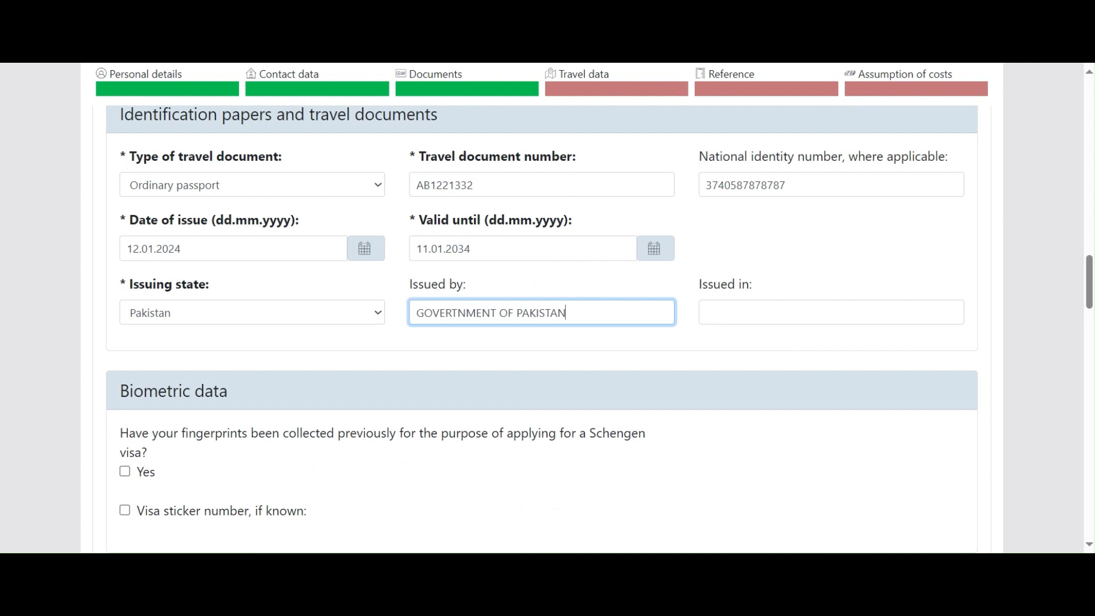
key(ctrl+a)
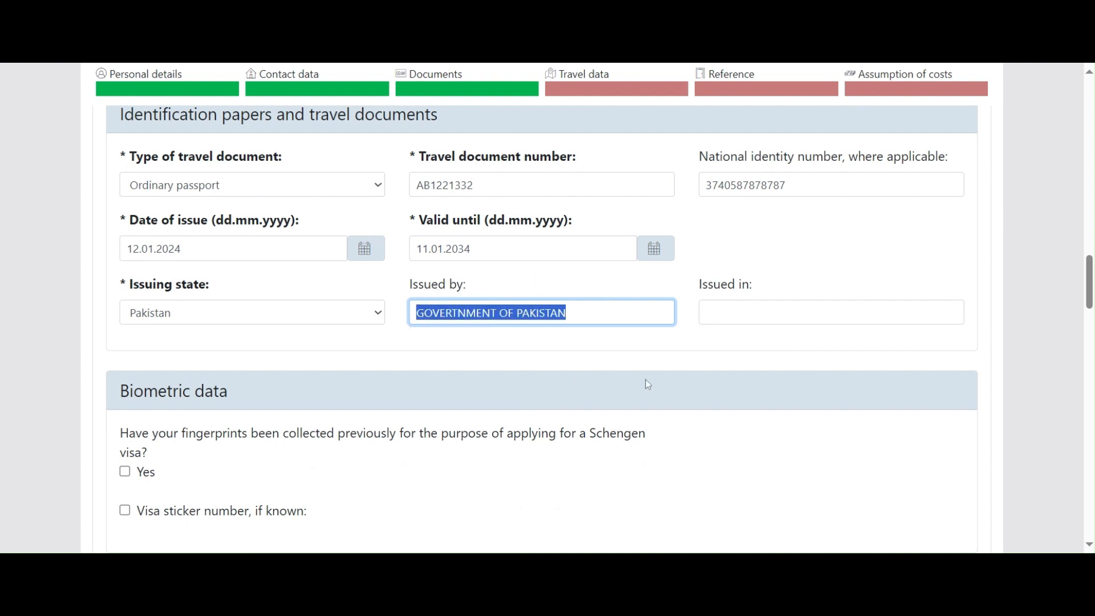
scroll(646, 383, down, 4)
scroll(648, 395, up, 2)
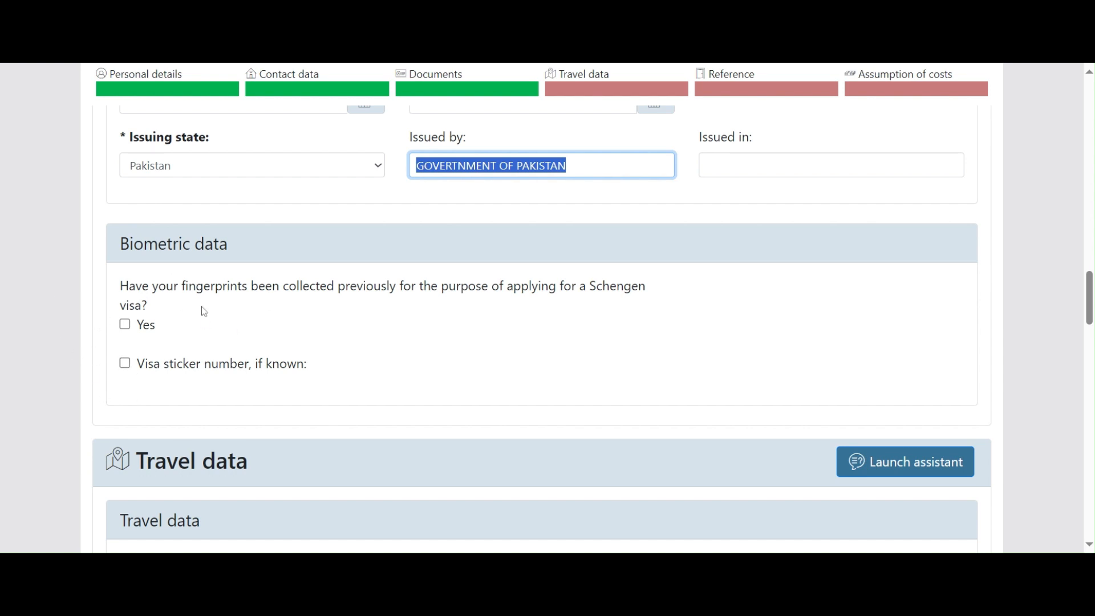
click(125, 324)
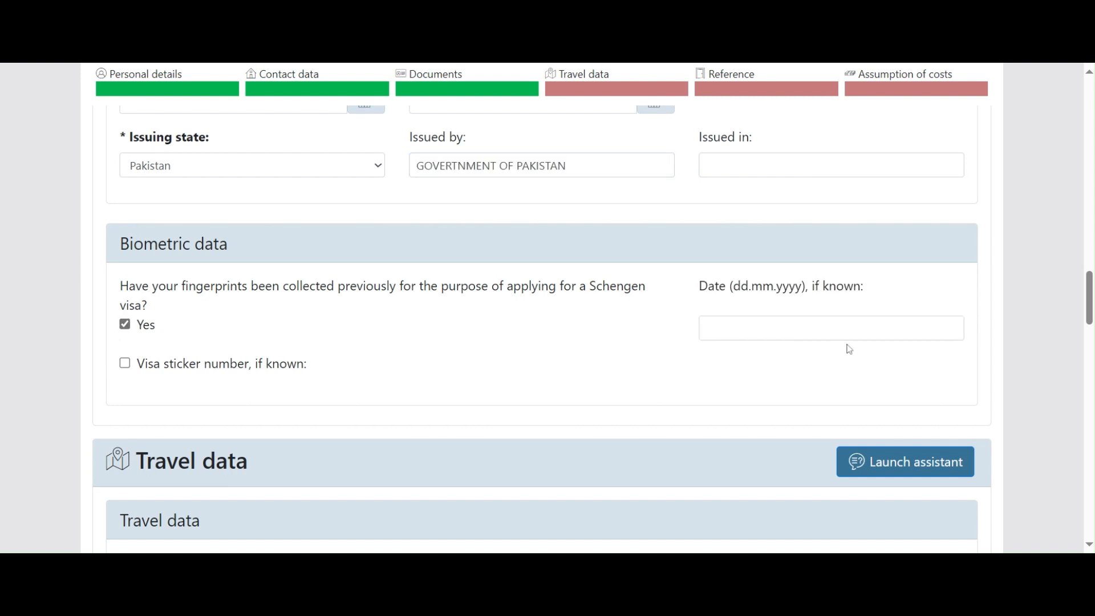
click(838, 328)
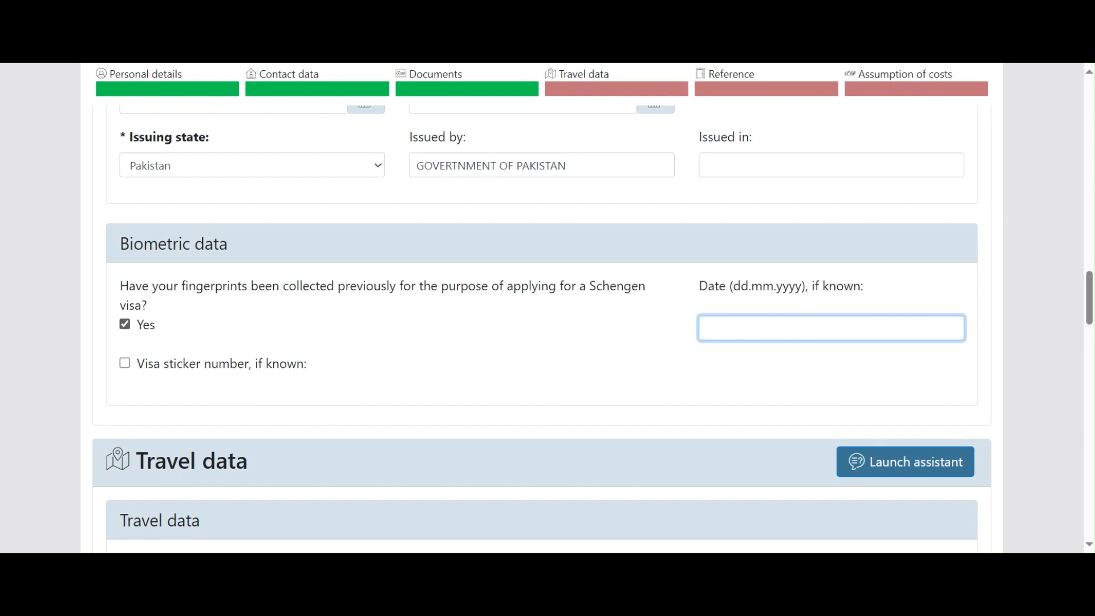
click(125, 324)
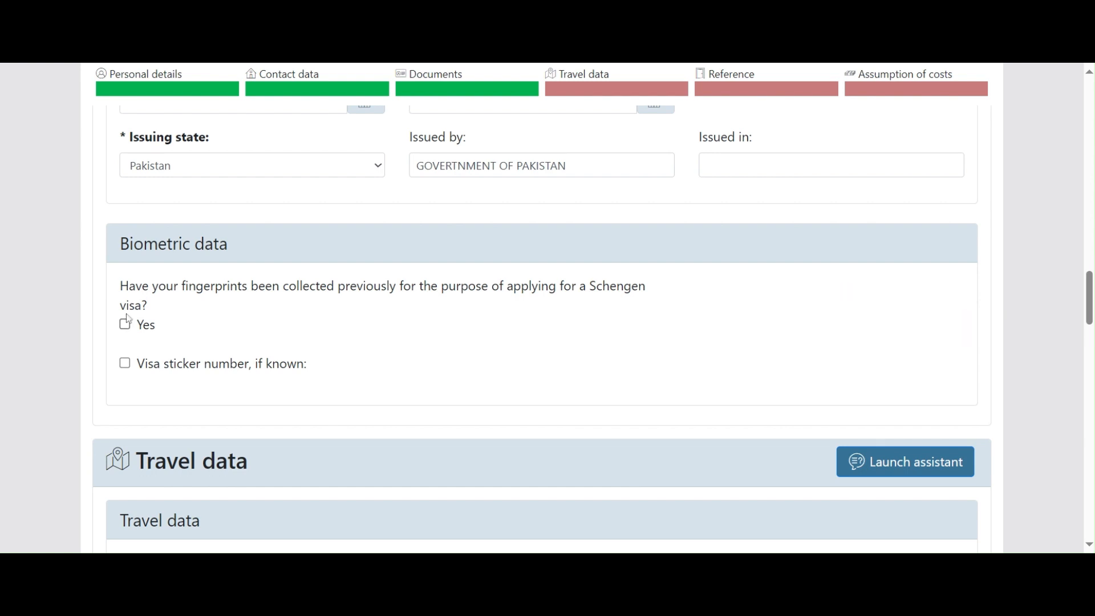
scroll(312, 326, down, 1)
scroll(313, 326, down, 2)
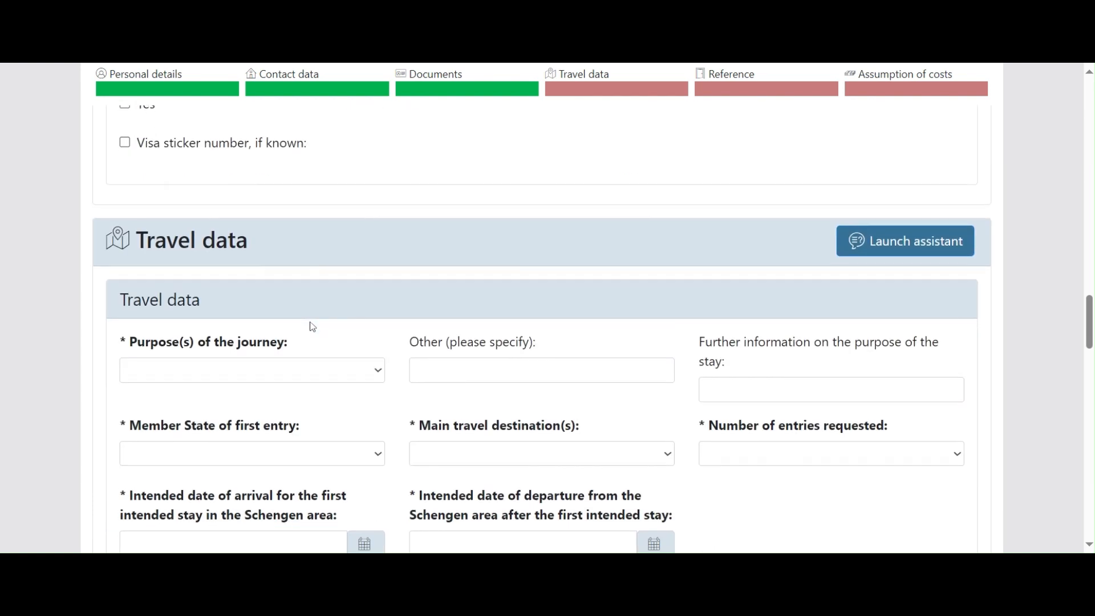
click(125, 148)
click(160, 171)
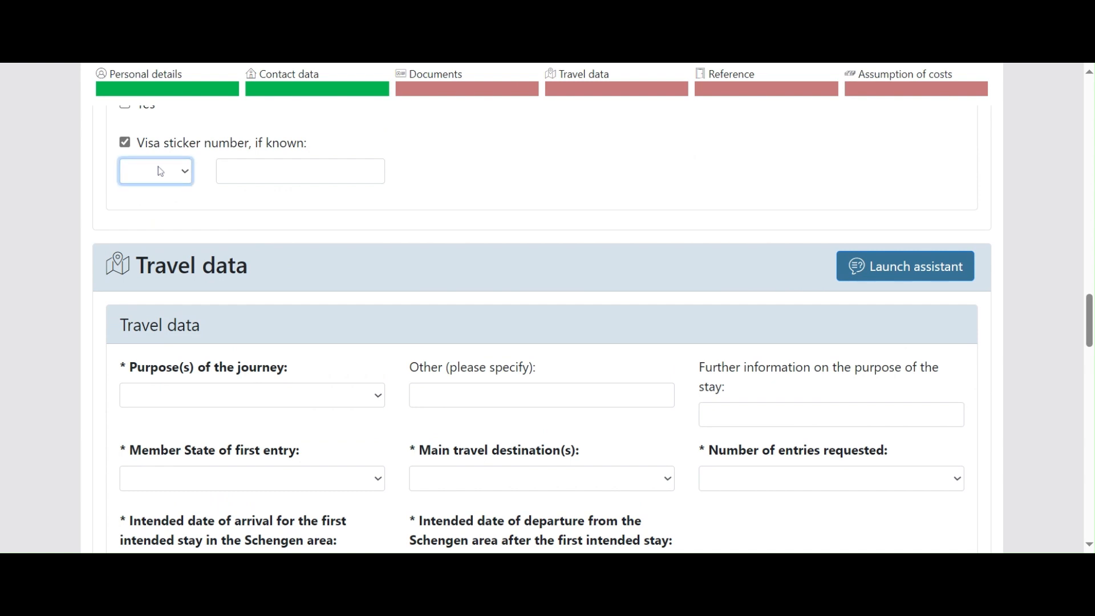
click(125, 142)
scroll(257, 197, up, 3)
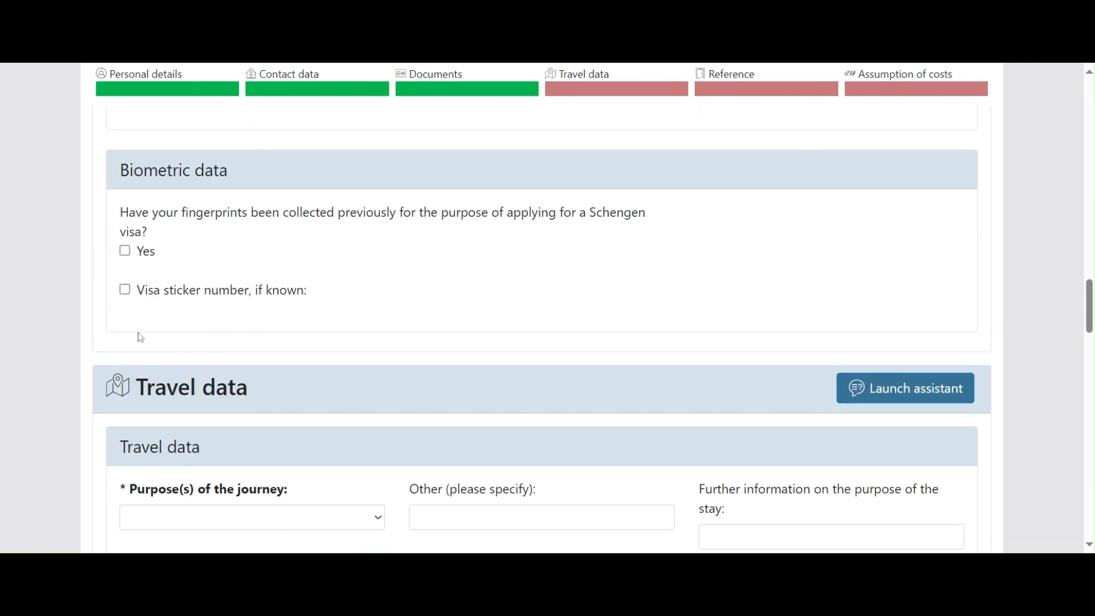
scroll(269, 298, down, 4)
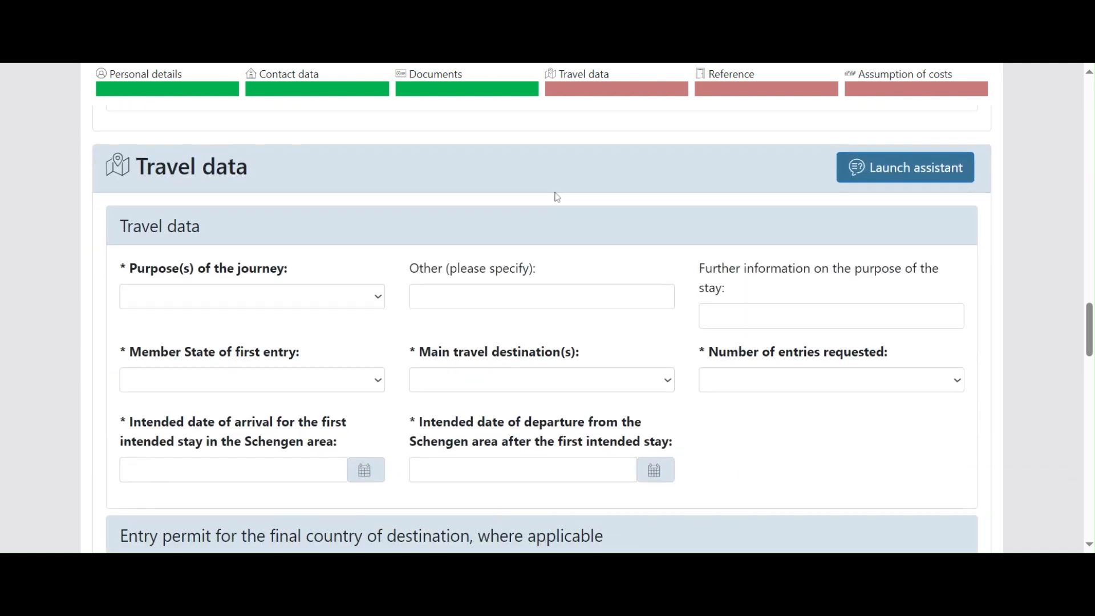
Step: Choose Visit of family or friends as purpose, adding further information TO CELEBRATE 1ST MARRIAGE ANNIVERSARY
click(235, 298)
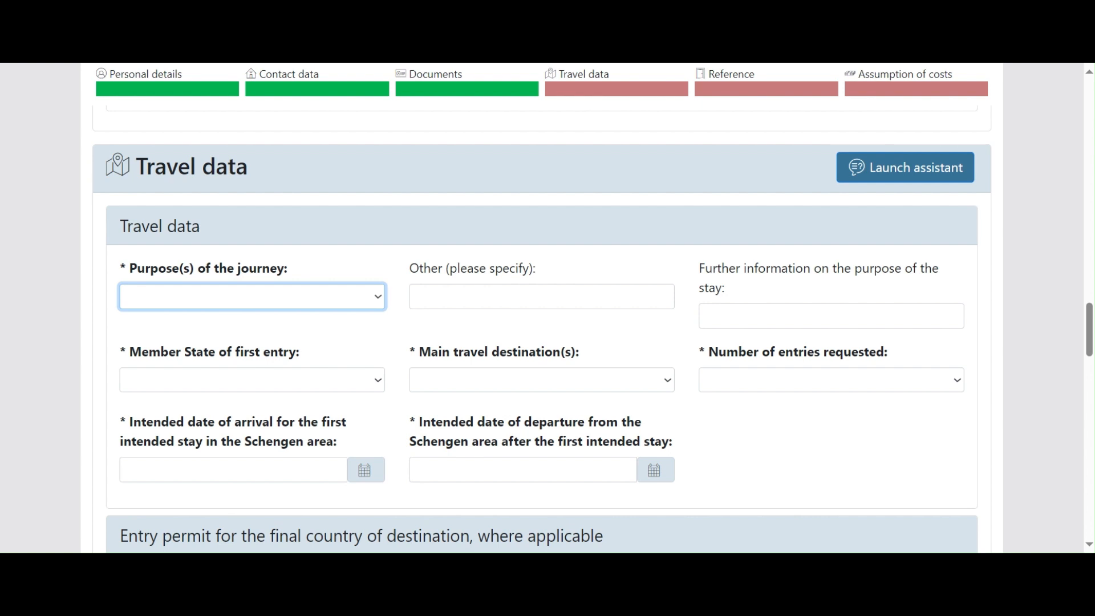
click(222, 365)
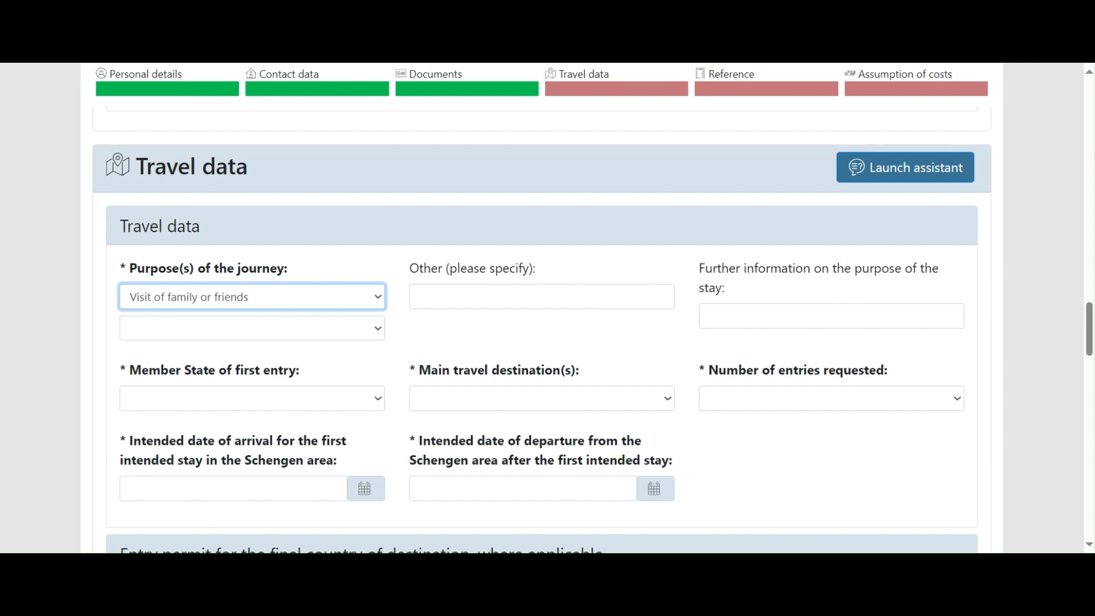
click(521, 300)
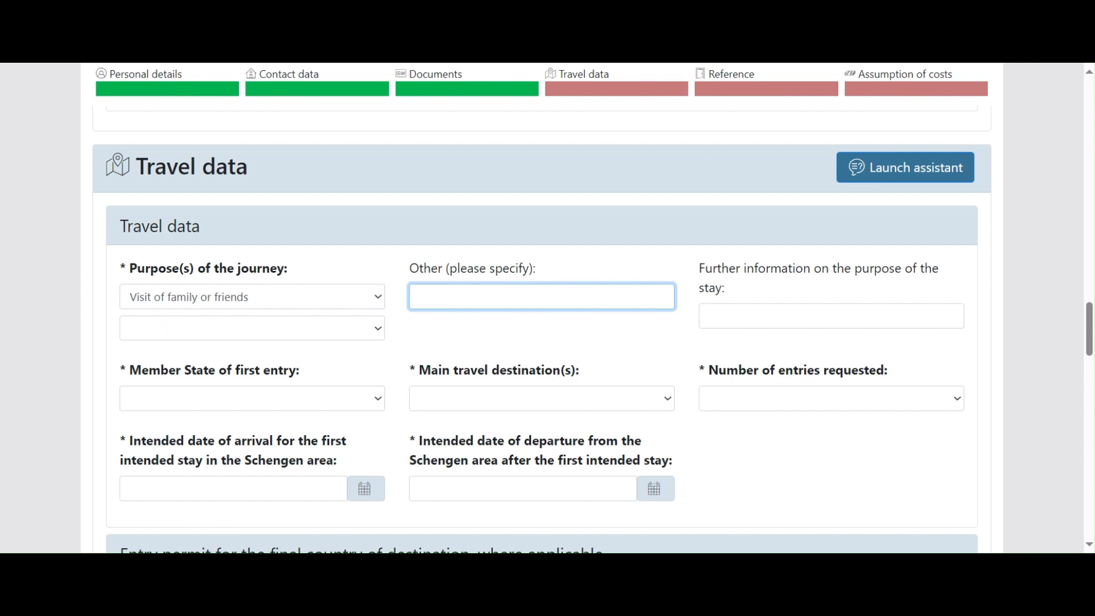
click(706, 315)
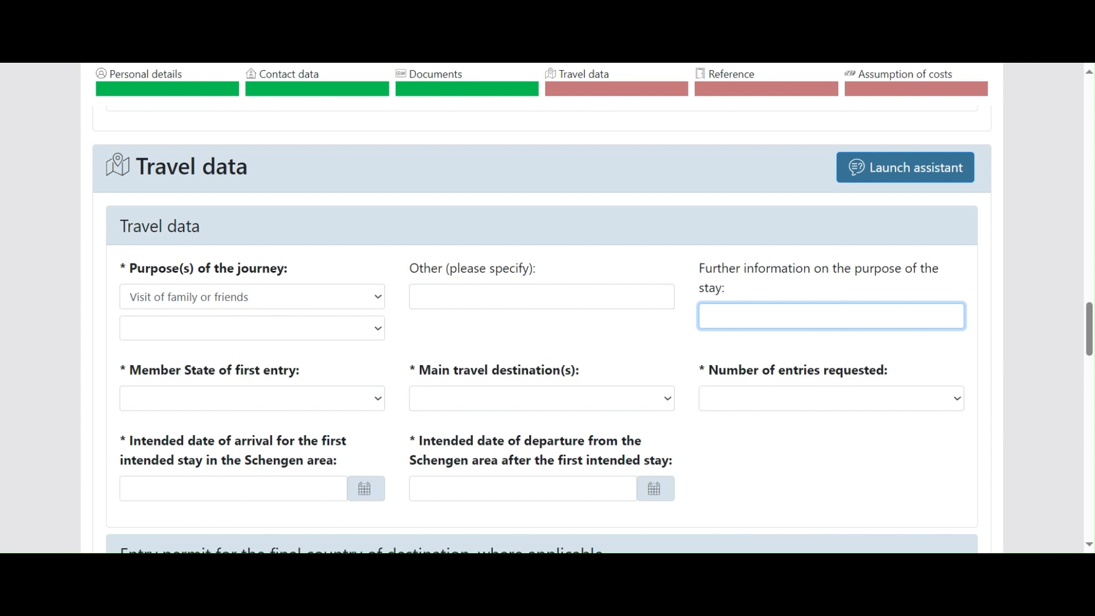
text(MARRIAGE ANNIVE)
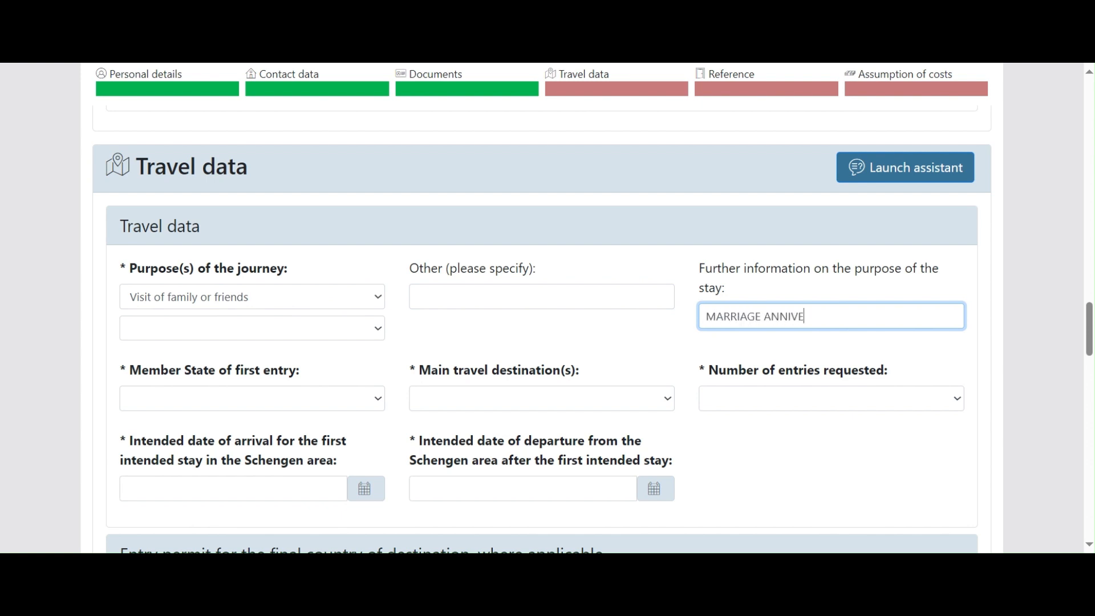
text(RSARY)
text(1ST )
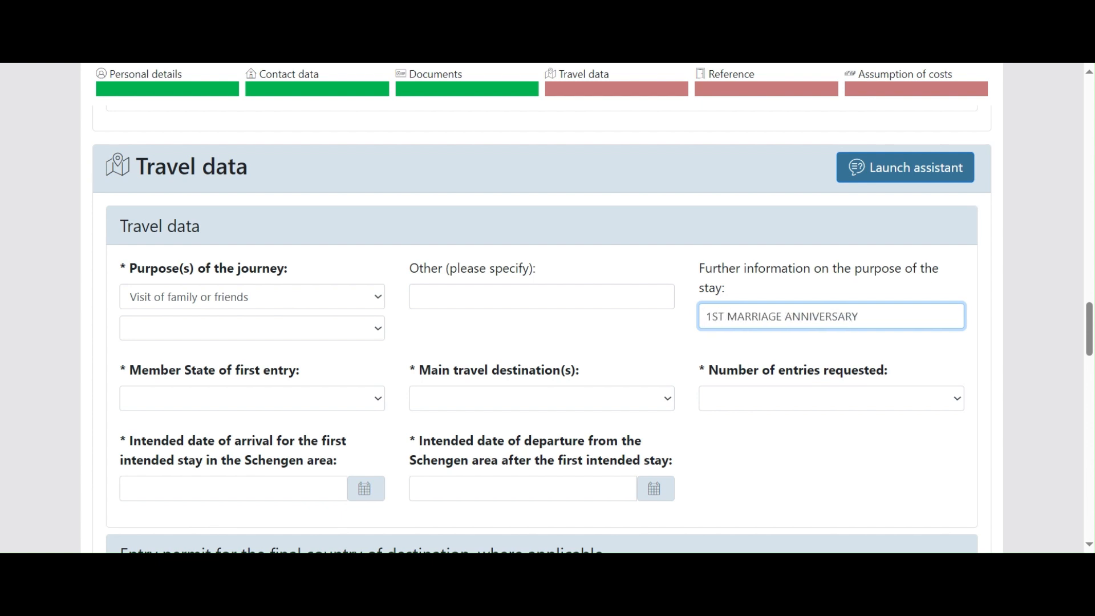
text(TO CELE)
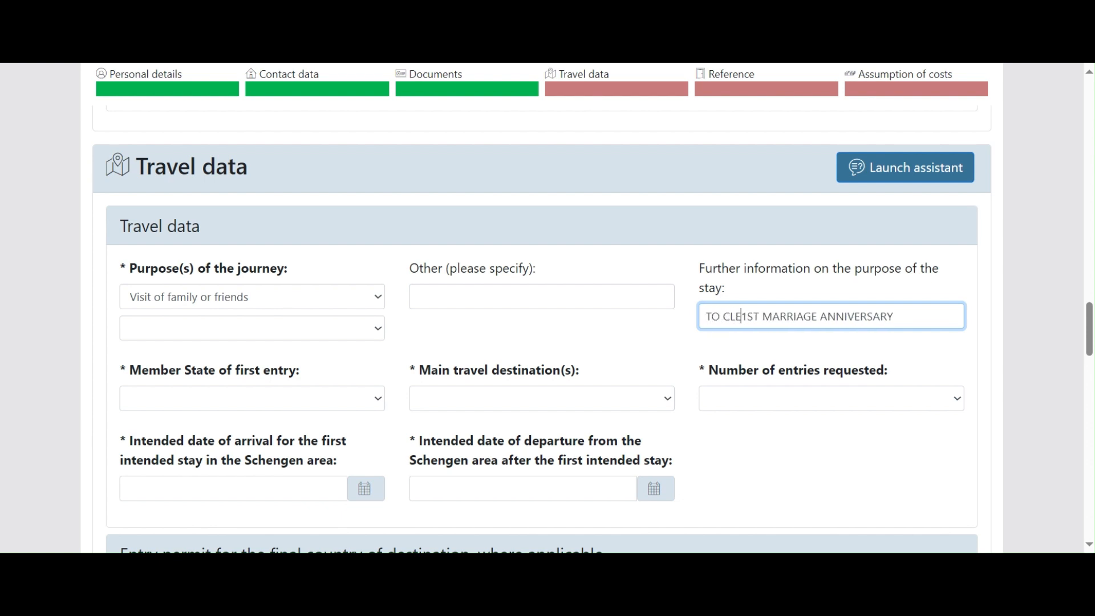
text(BRATE)
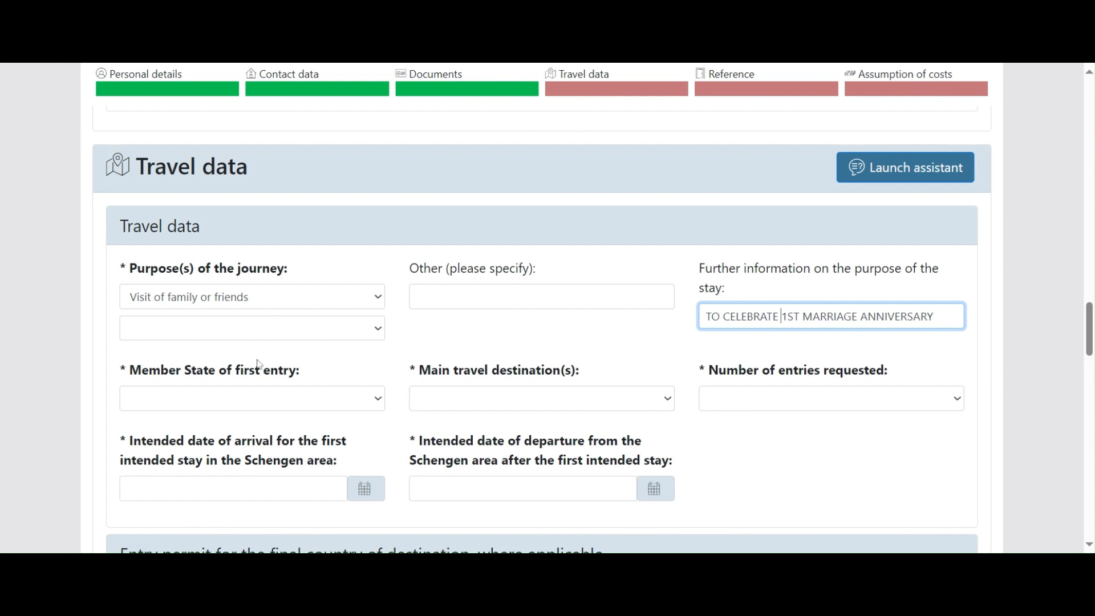
click(268, 403)
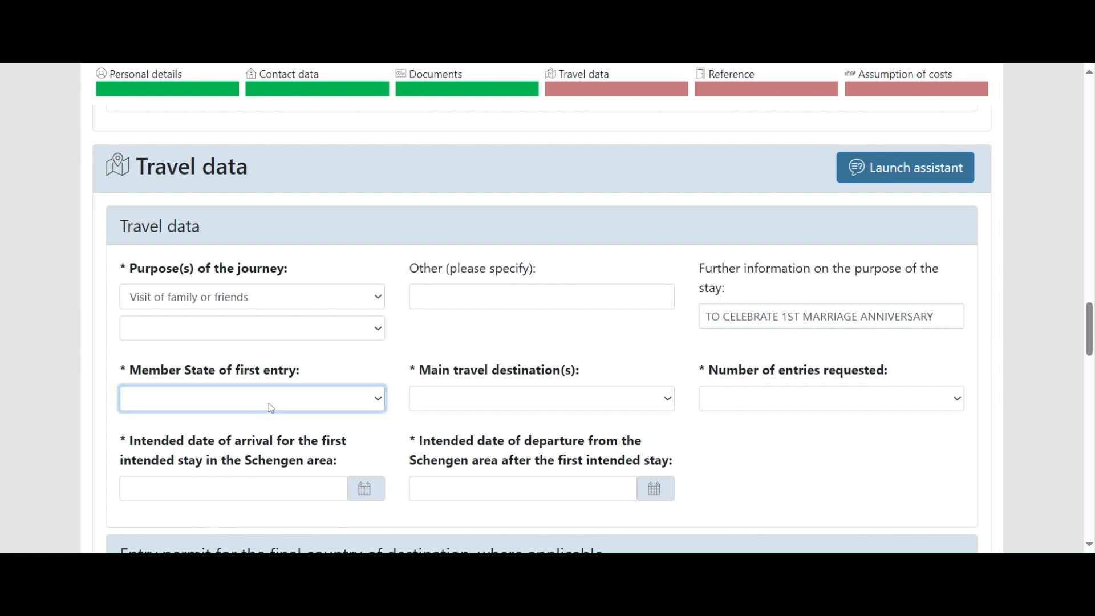
Step: Set Germany as first-entry state and main destination, and request a single entry
key(g)
click(506, 404)
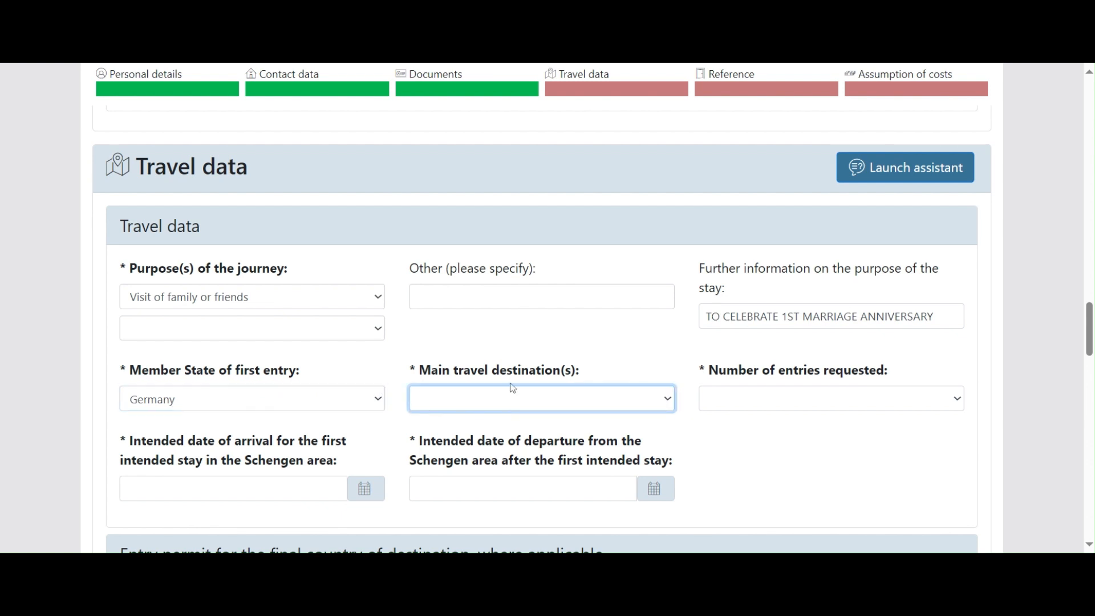
key(g)
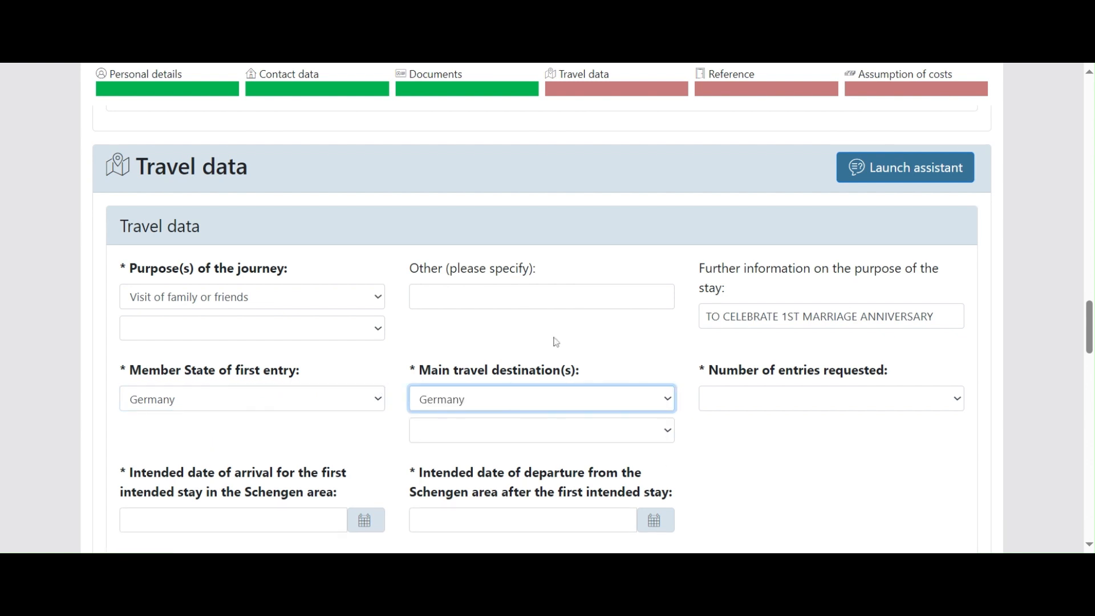
click(807, 405)
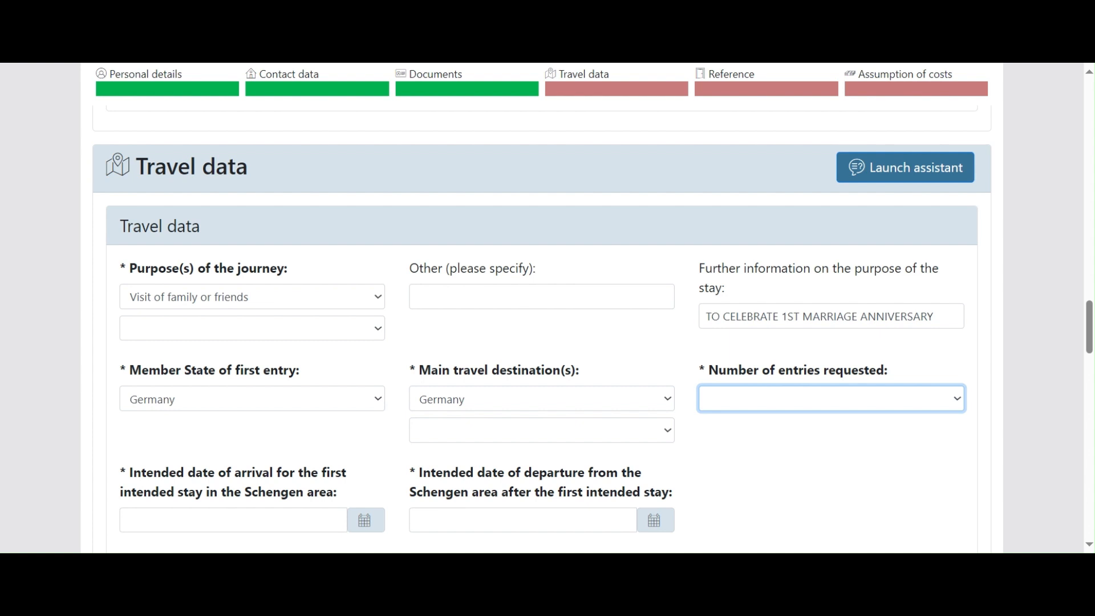
click(724, 436)
scroll(596, 372, down, 4)
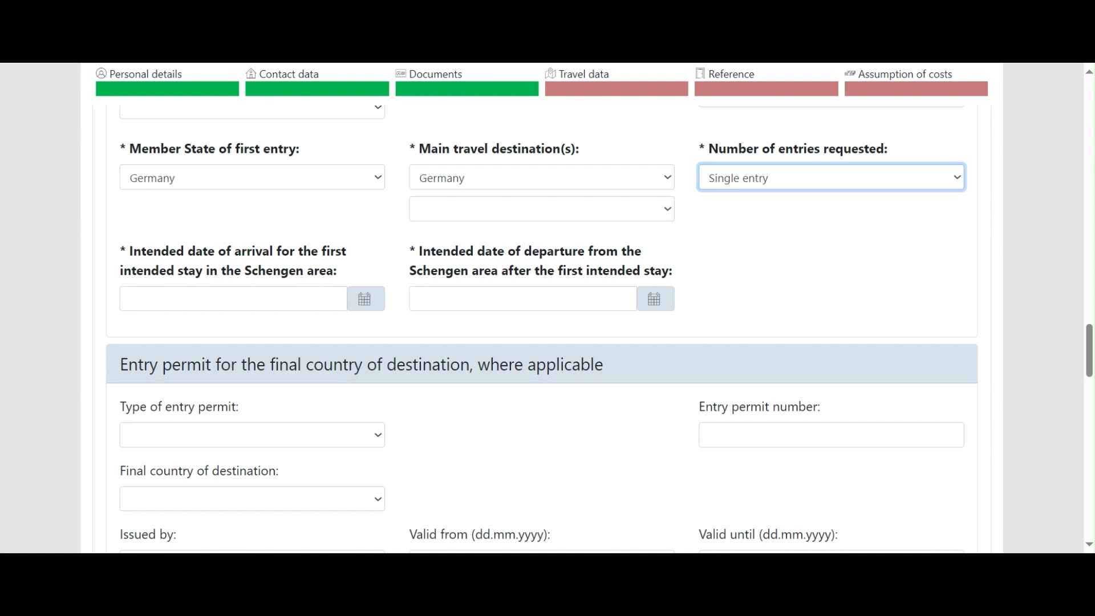
click(365, 300)
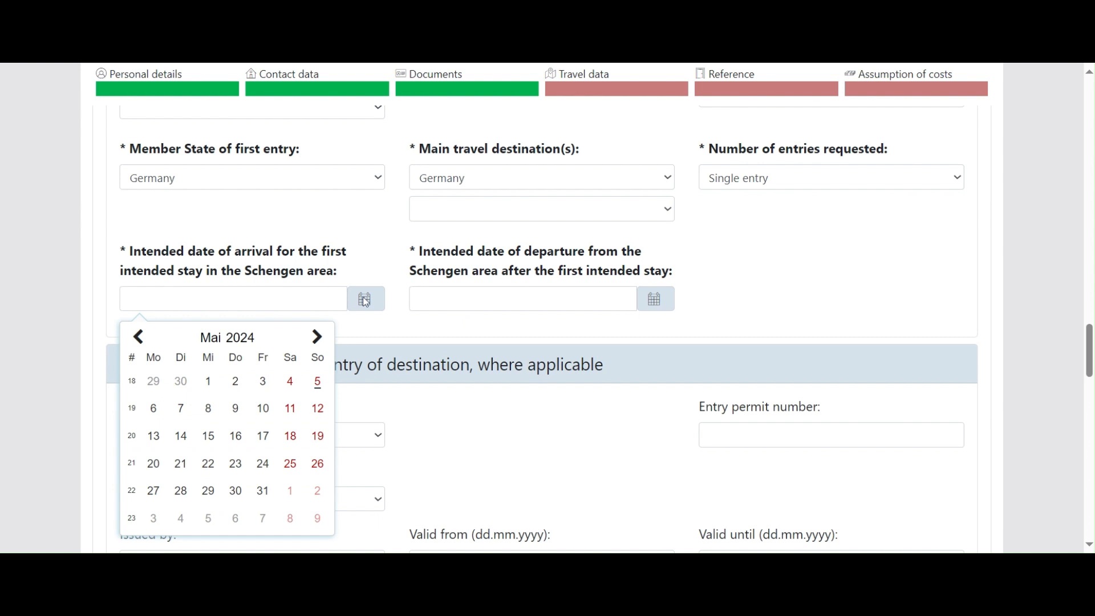
Step: Pick arrival date 01.06.2024 and departure date 30.06.2024 in the calendars
click(320, 338)
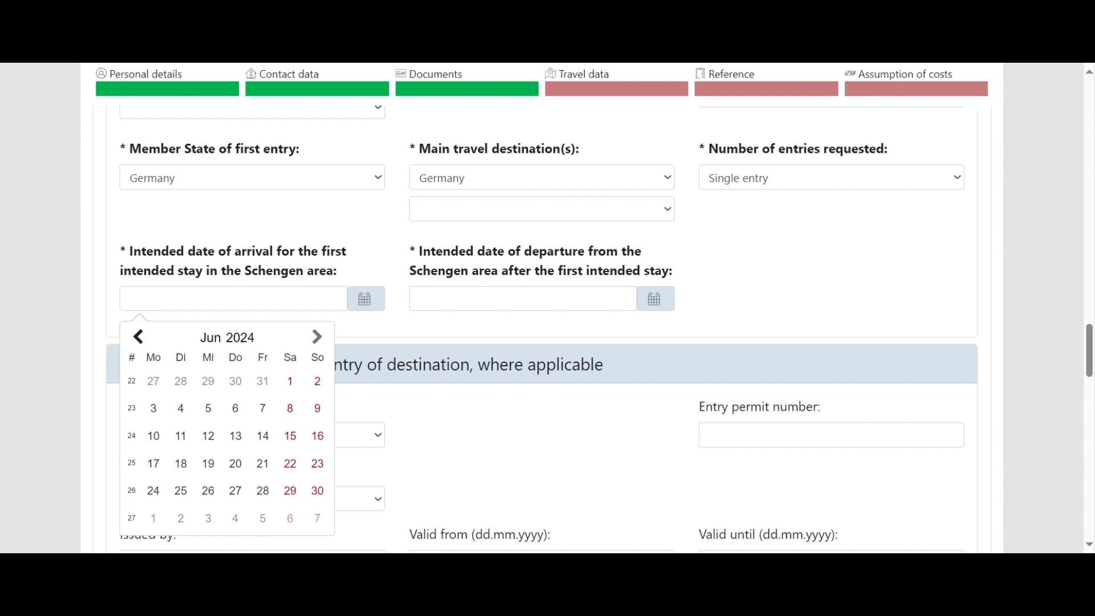
click(289, 381)
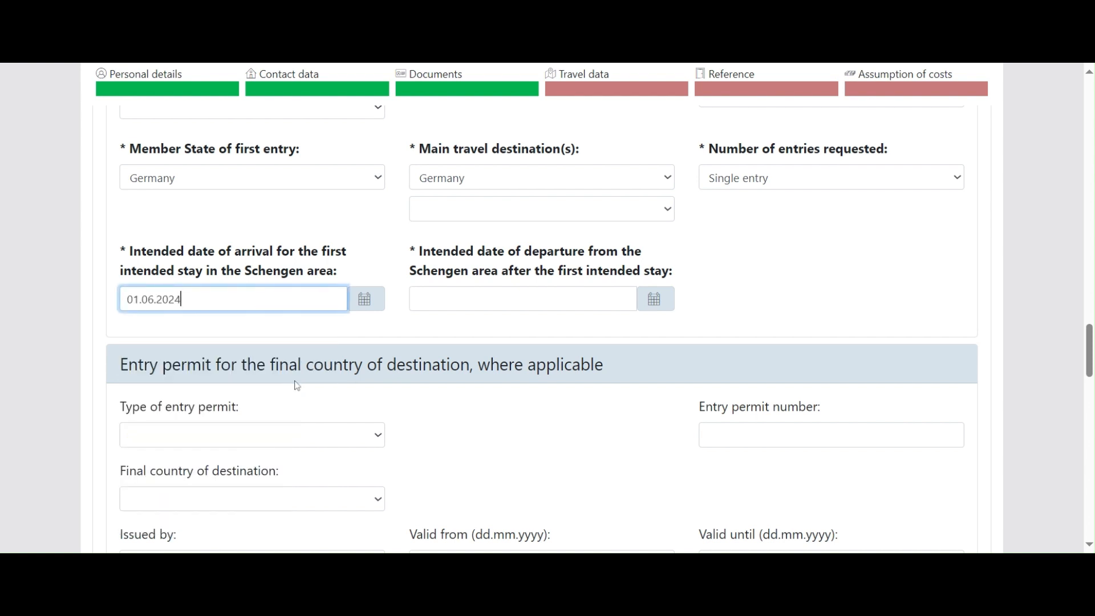
click(665, 302)
click(606, 338)
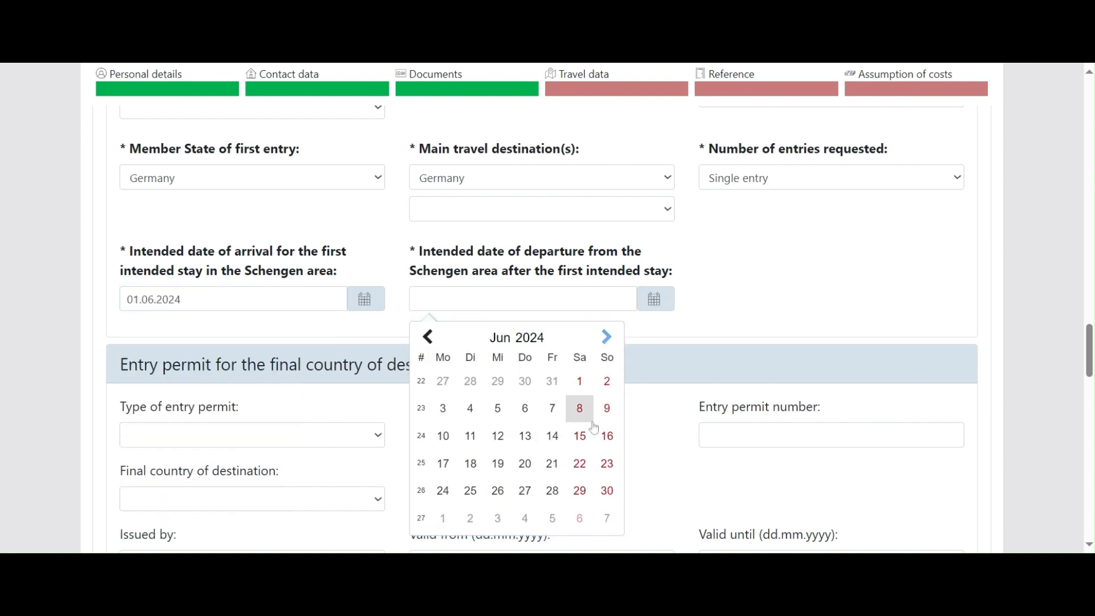
click(606, 491)
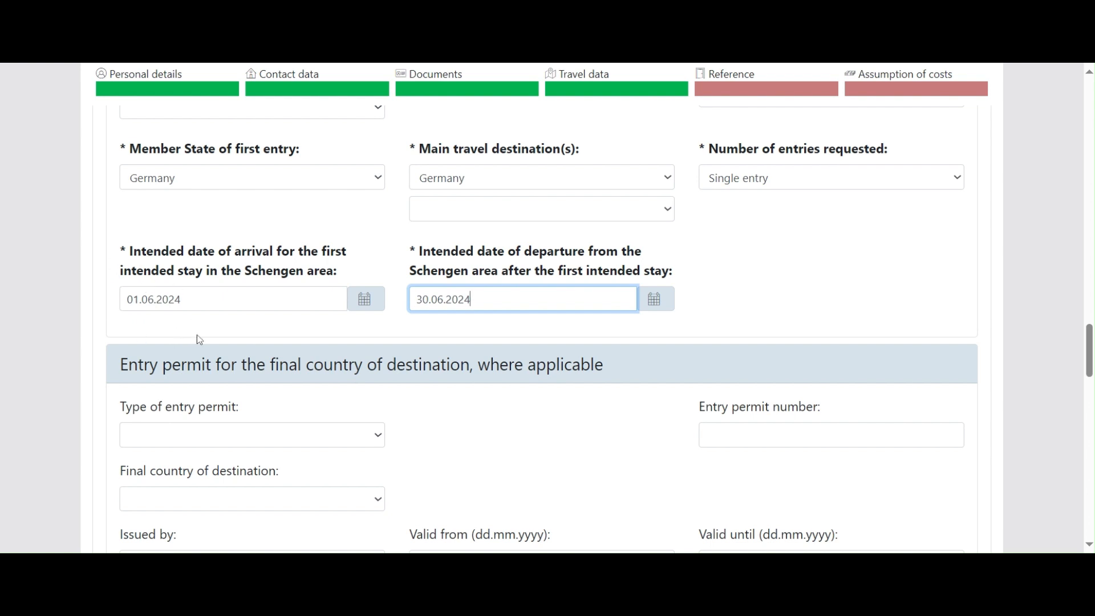
scroll(196, 338, down, 3)
drag(120, 218, 591, 217)
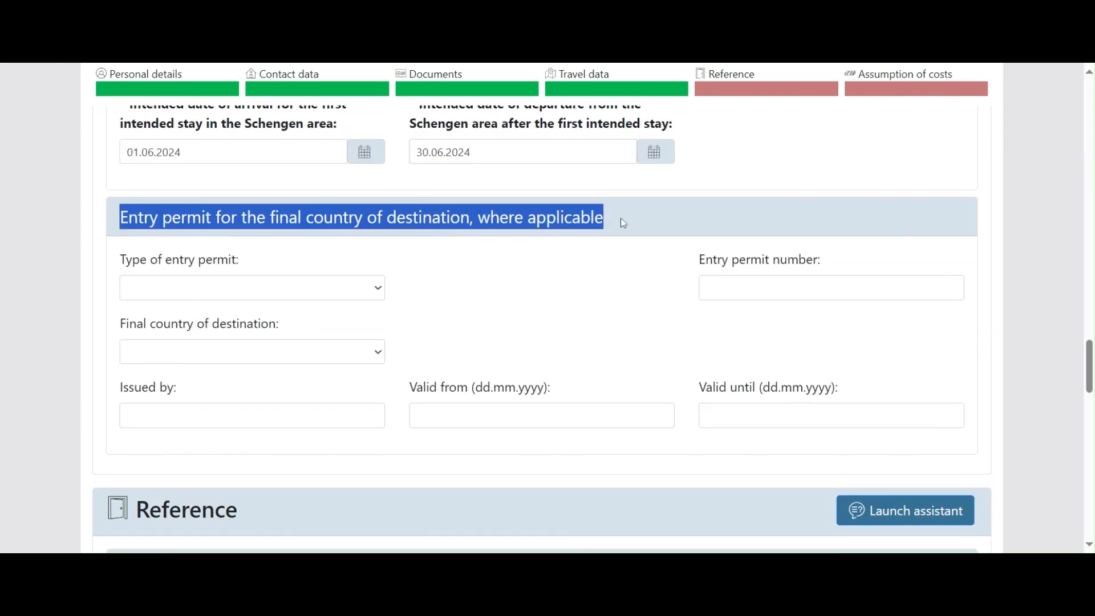
Step: Scroll down to the Reference section and focus its Type of reference field, showing Inviting person
click(594, 262)
scroll(496, 291, up, 1)
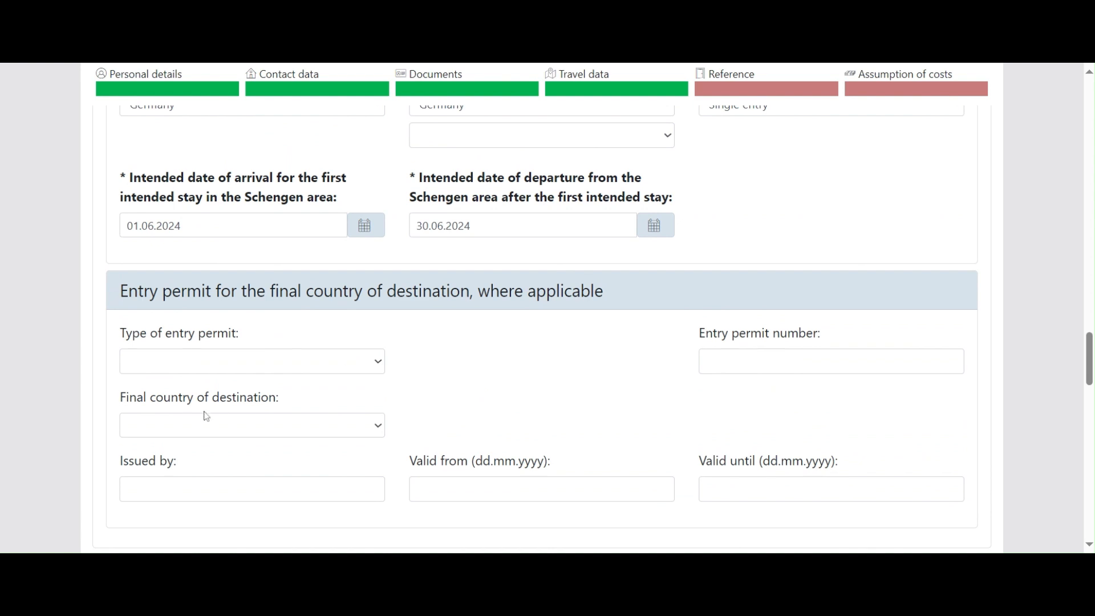
scroll(472, 410, down, 1)
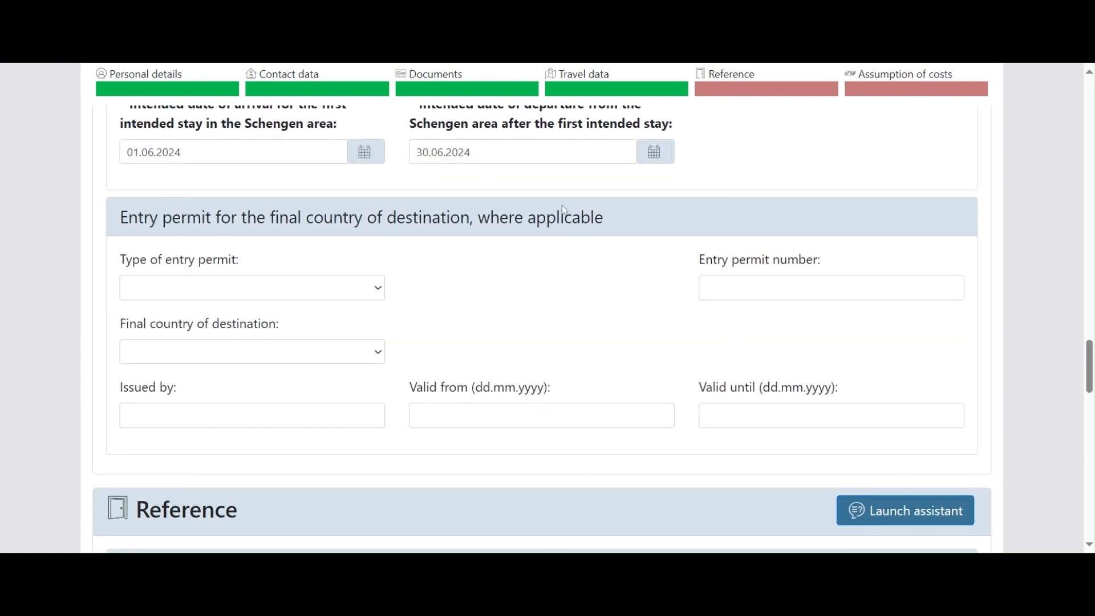
scroll(326, 336, down, 1)
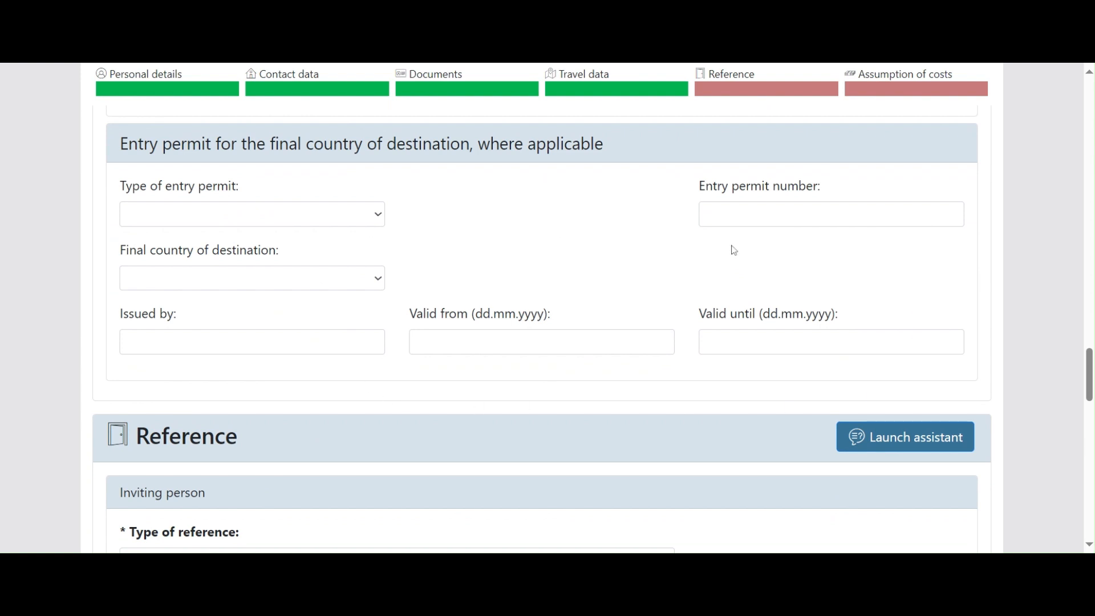
scroll(734, 250, down, 4)
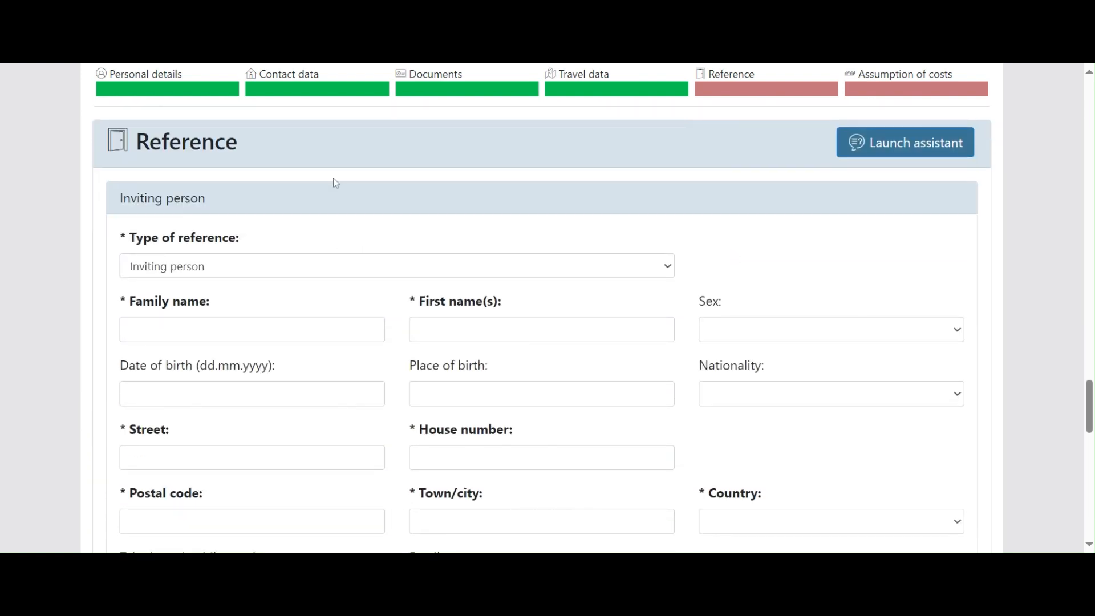
double_click(225, 150)
click(471, 169)
click(226, 263)
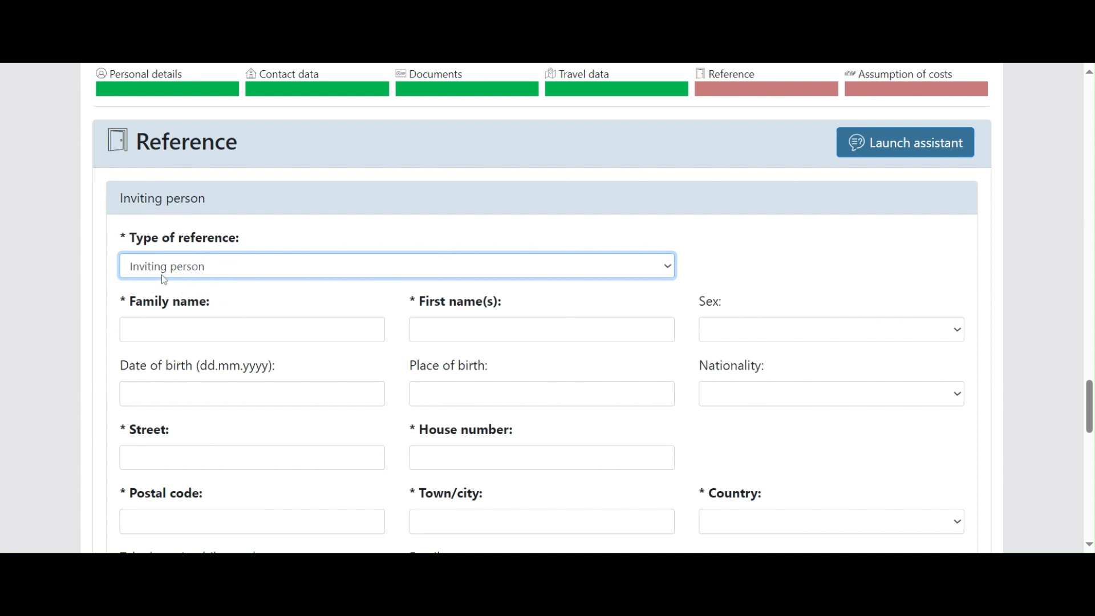
Step: Enter the inviting person's family name, first name, sex Male, birth date, birthplace and Pakistani nationality
key(Tab)
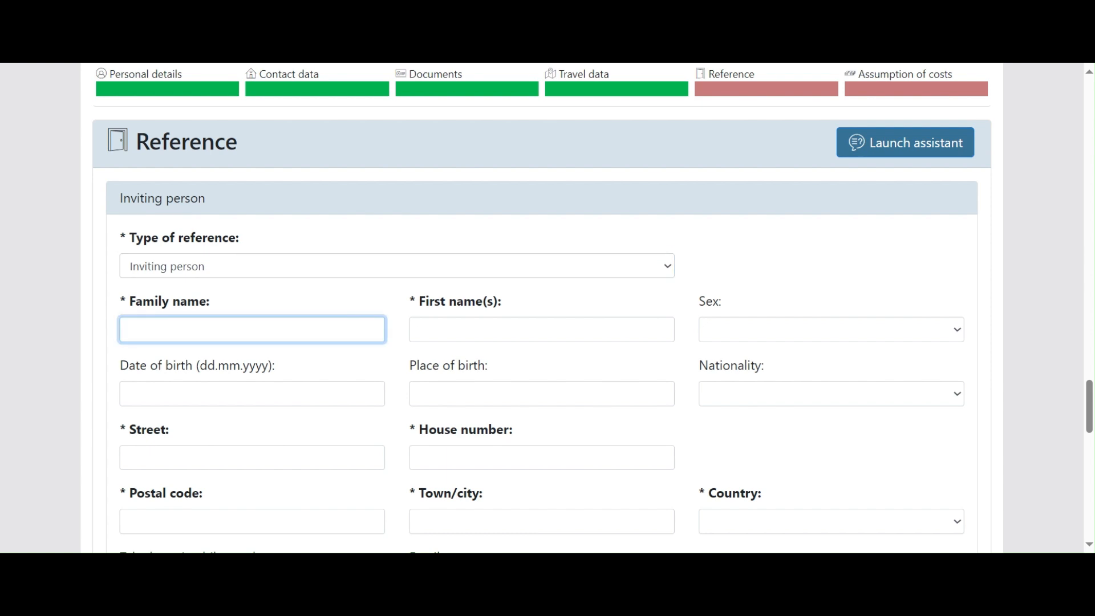
key(Tab)
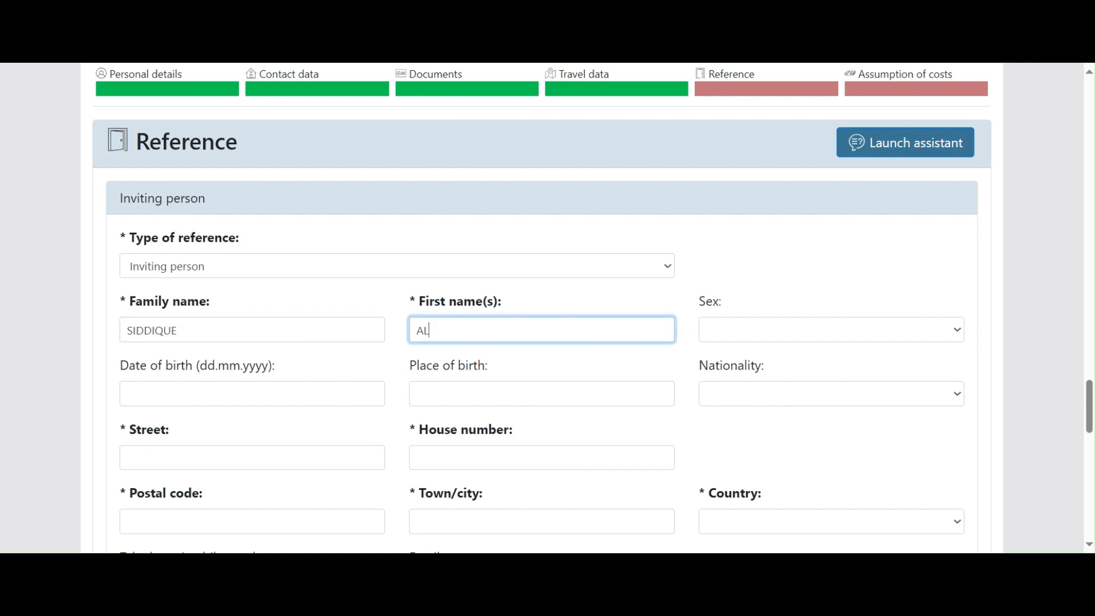
key(Tab)
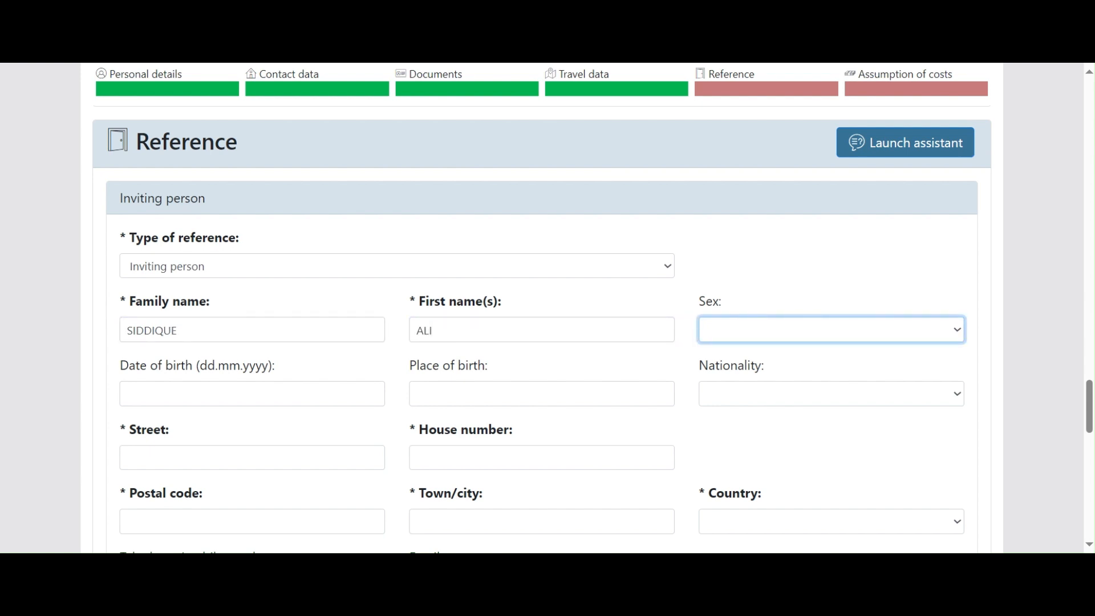
key(m)
key(Tab)
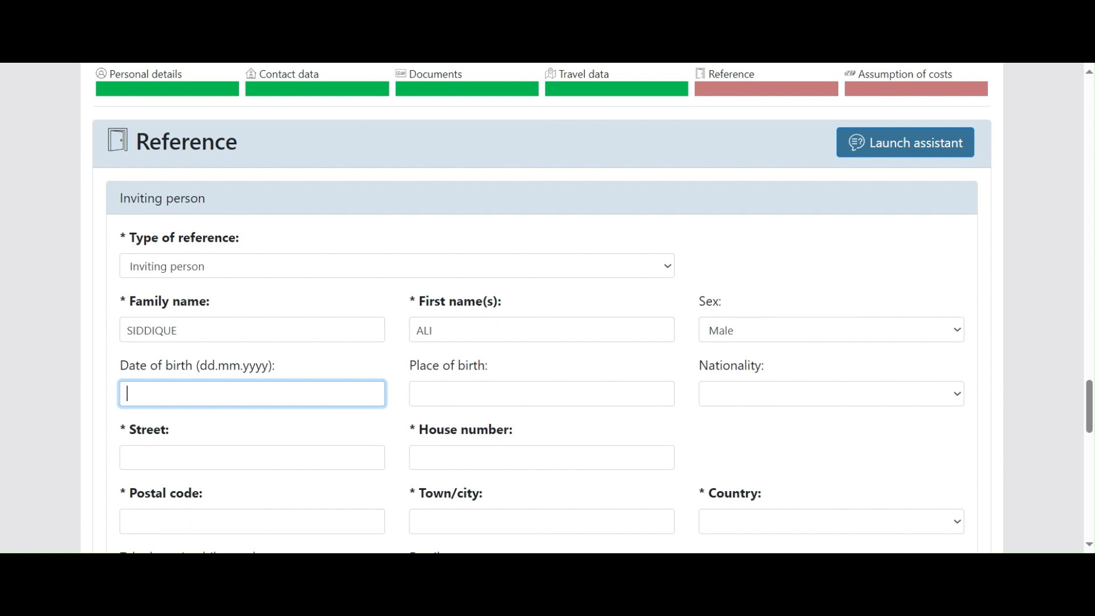
text(10.01.1993)
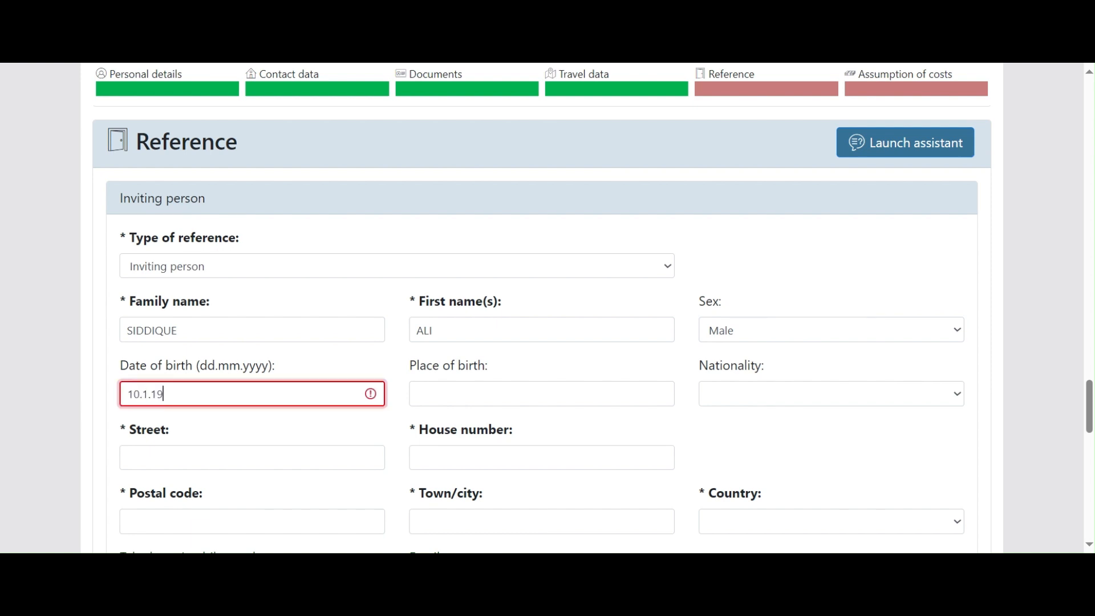
key(Tab)
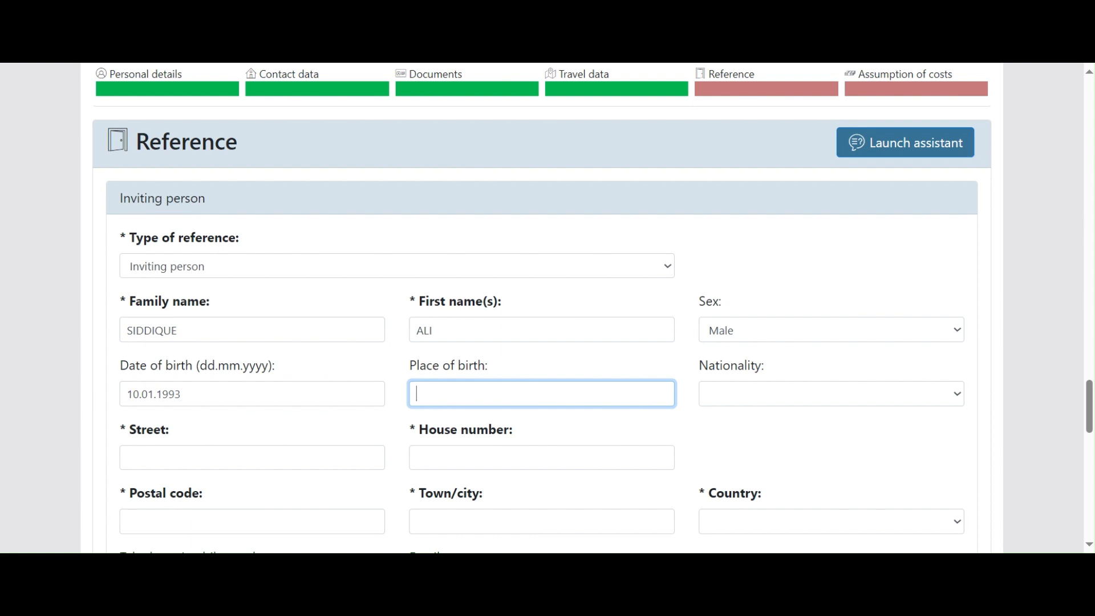
text(ISLAMABAD)
key(Tab)
key(p)
key(Tab)
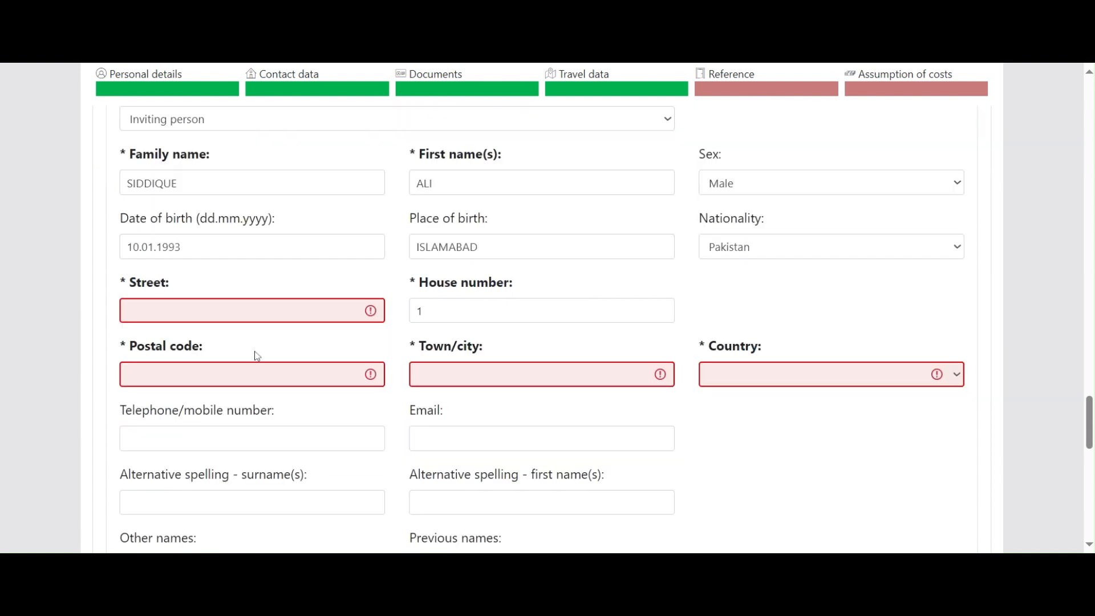
Step: Fill in the inviting person's street, postal code and town, with country Germany
click(203, 316)
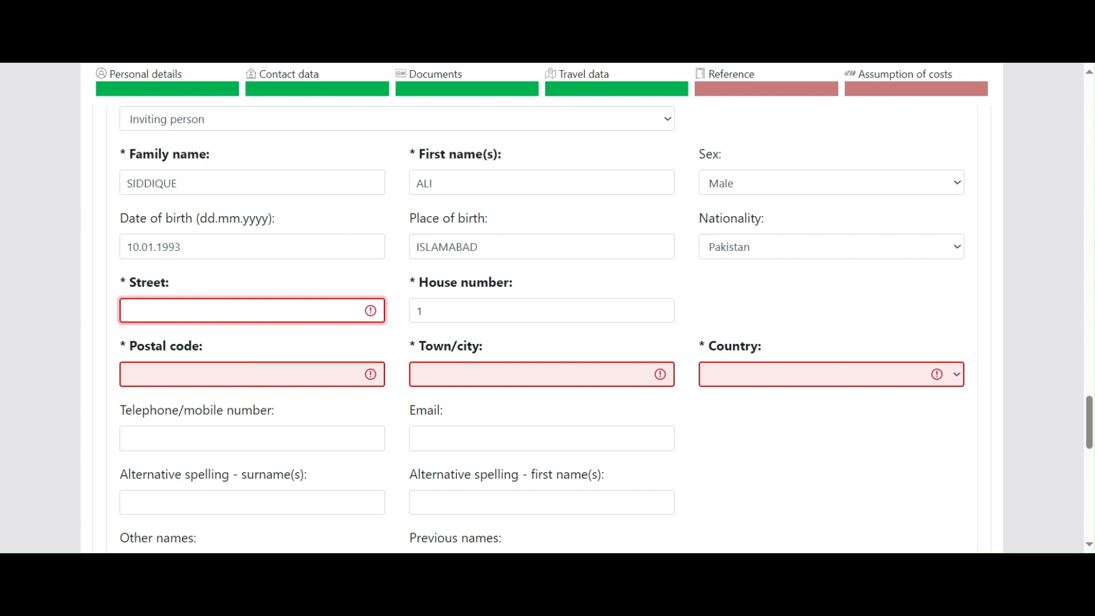
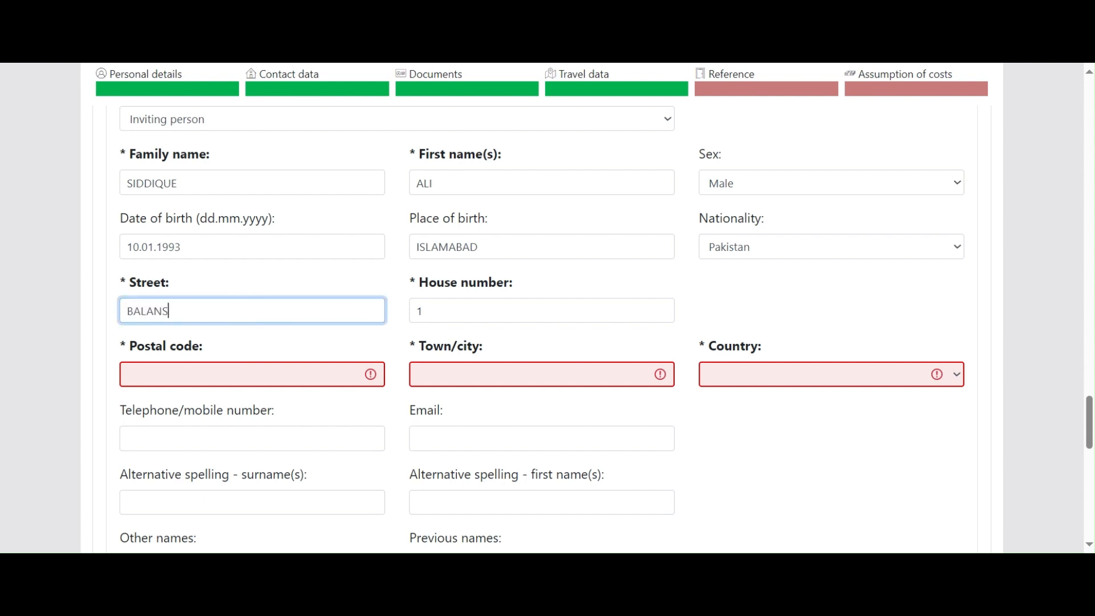
key(Tab)
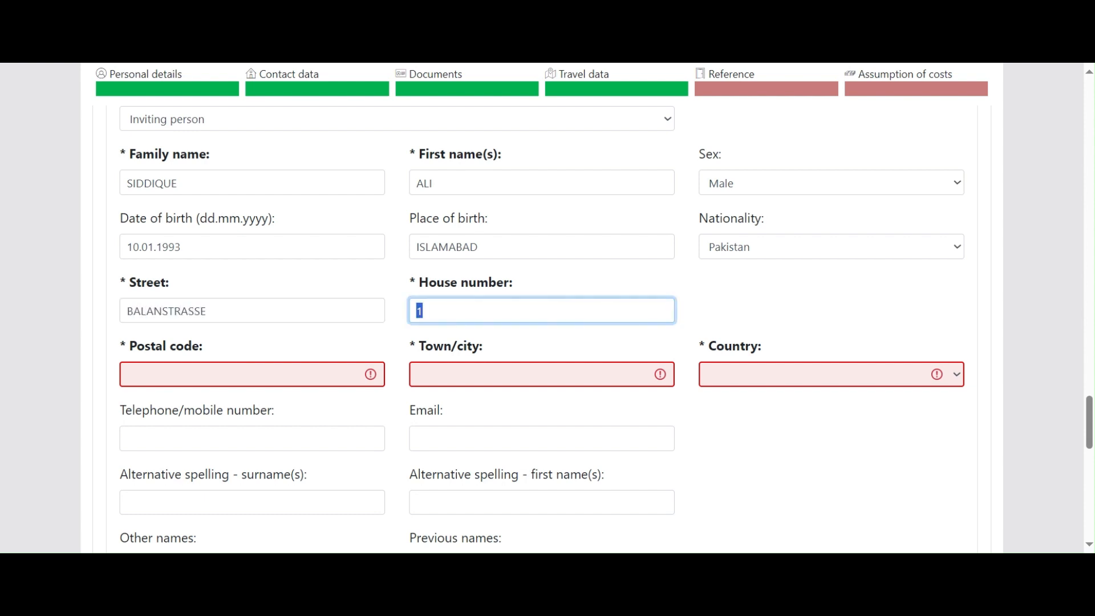
key(Tab)
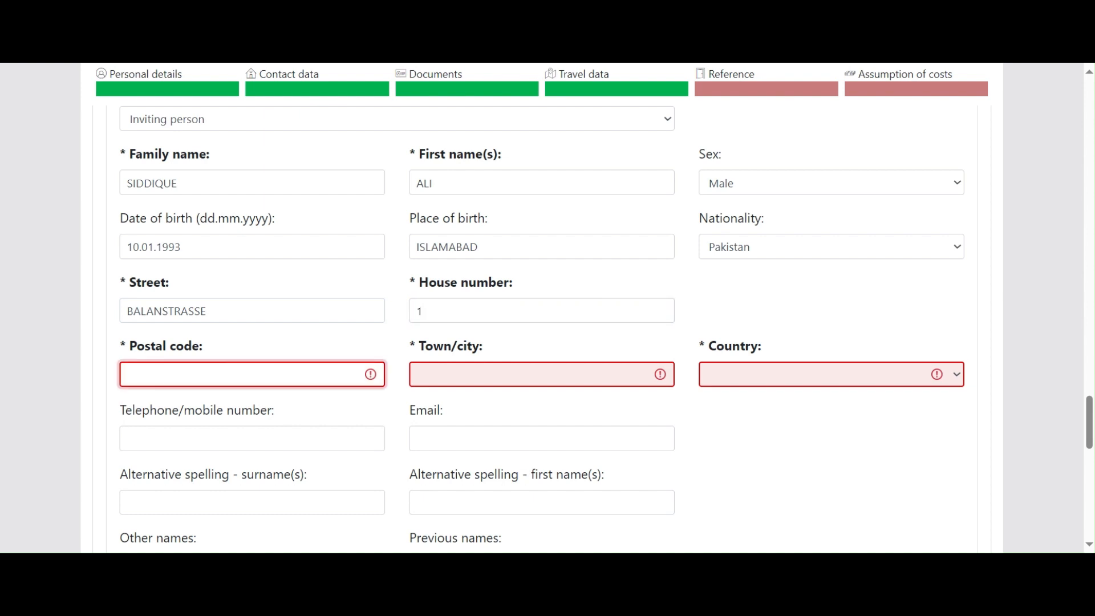
key(Tab)
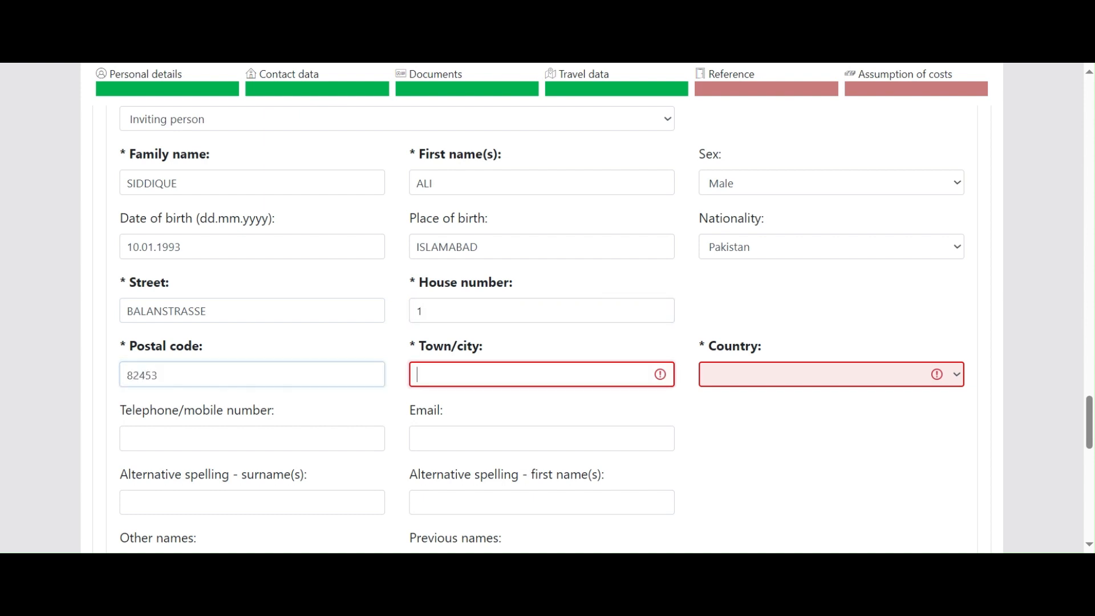
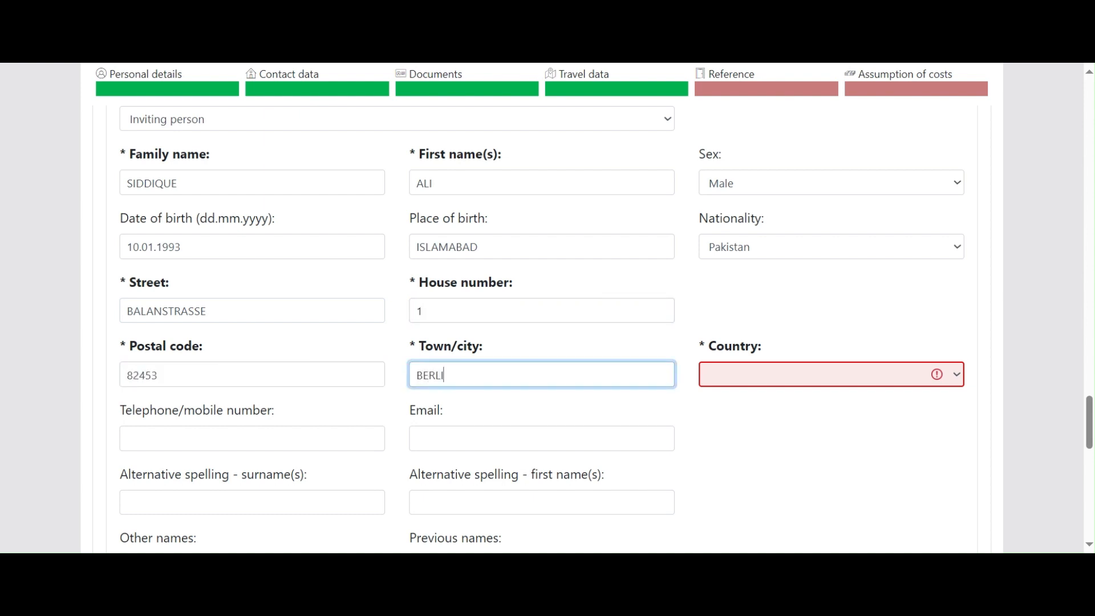
key(Tab)
text(ger)
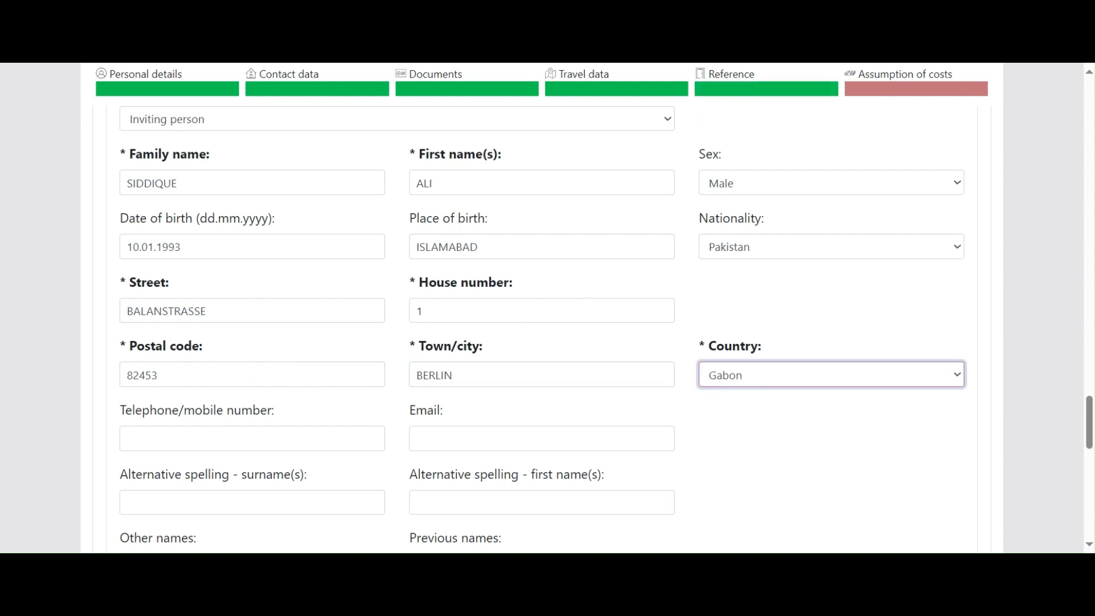
key(Tab)
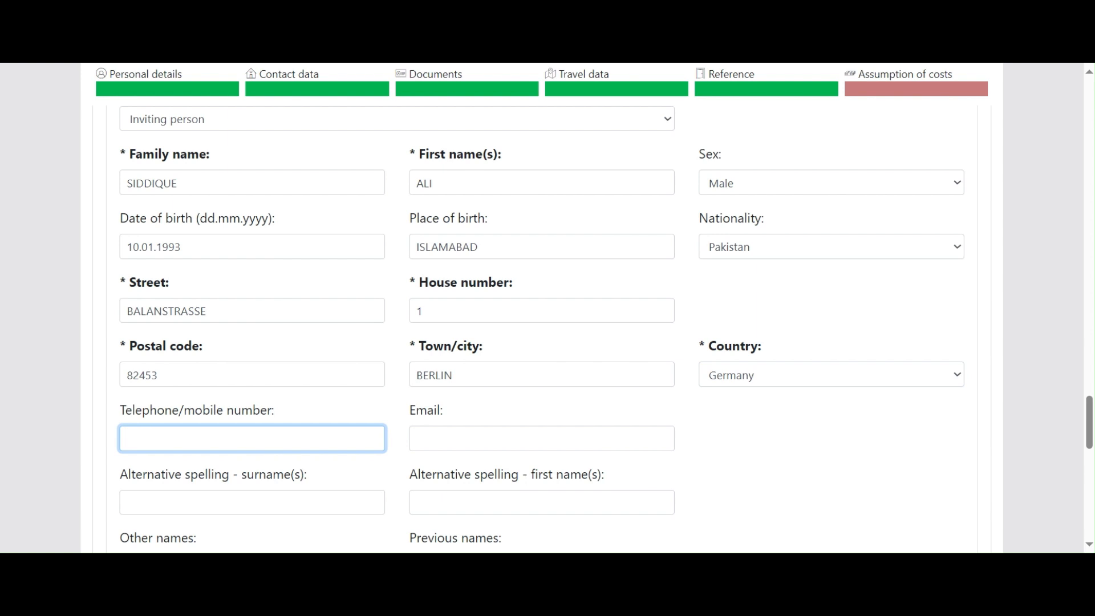
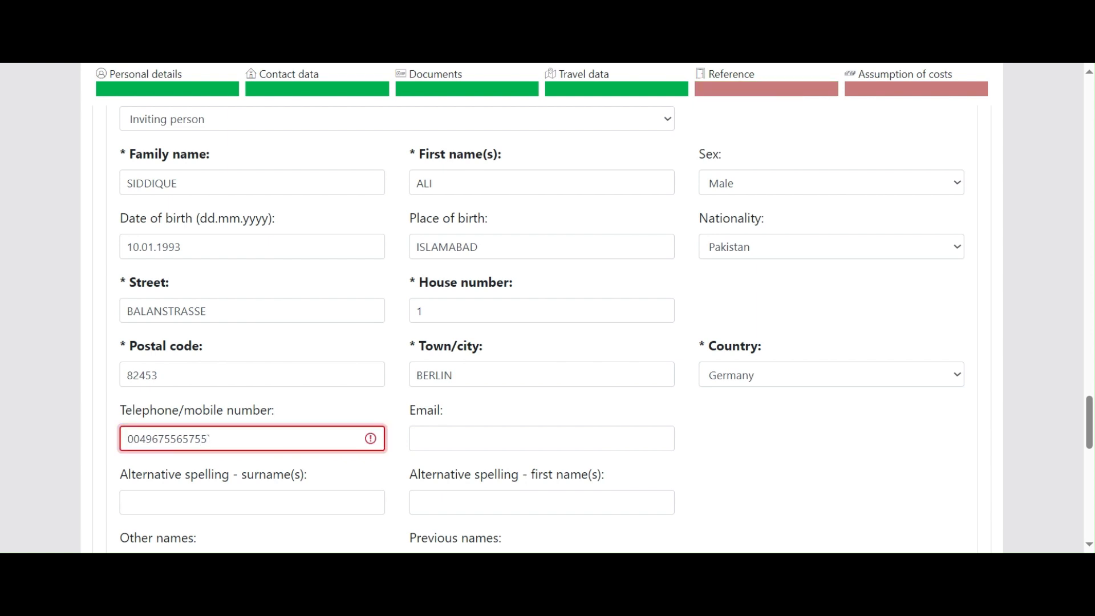
Step: Add the inviting person's telephone number and e-mail address, correcting the typos
key(Tab)
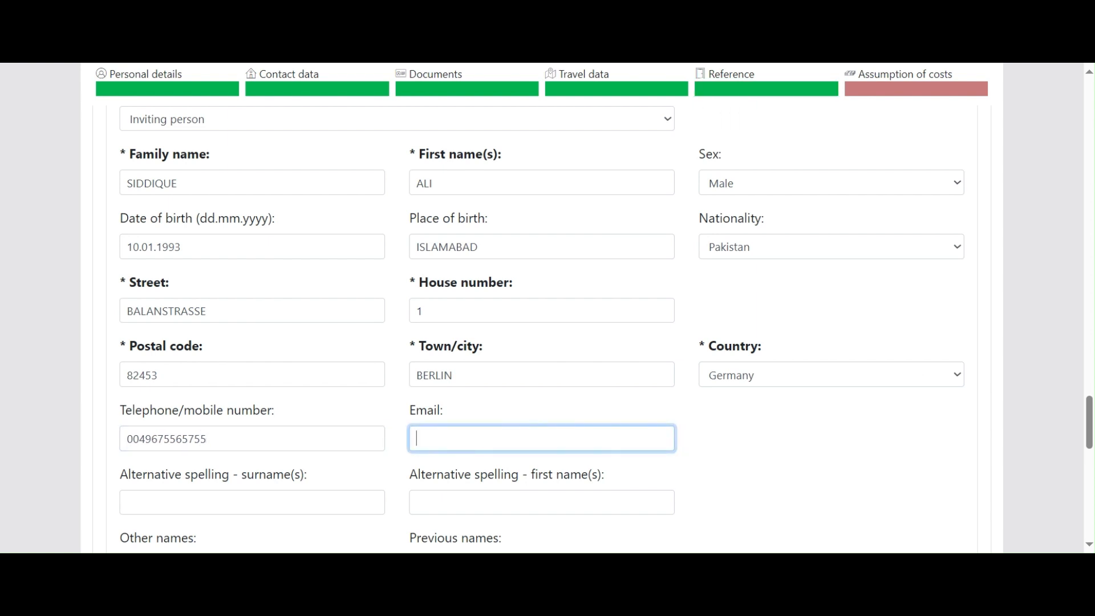
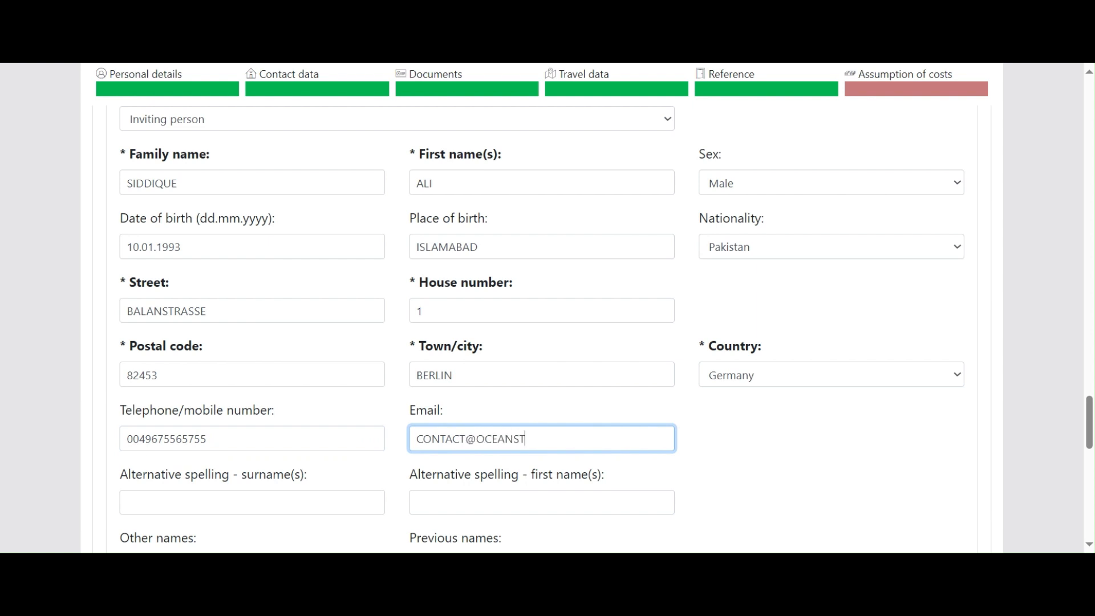
key(Tab)
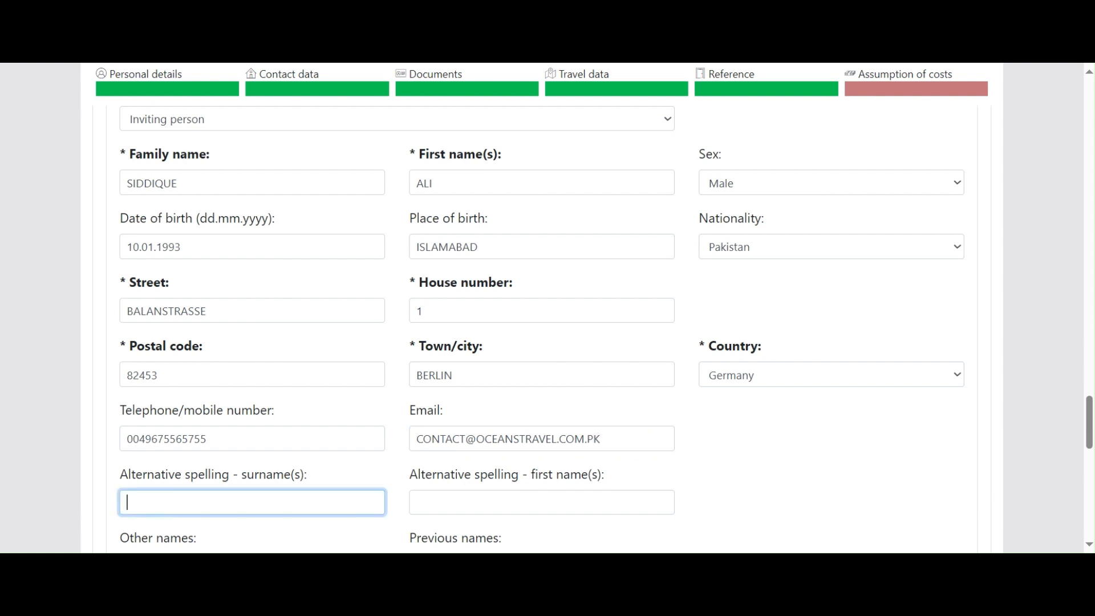
Step: Under Assumption of costs, tick 'a third party' and select 'the inviting person'
scroll(226, 344, down, 1)
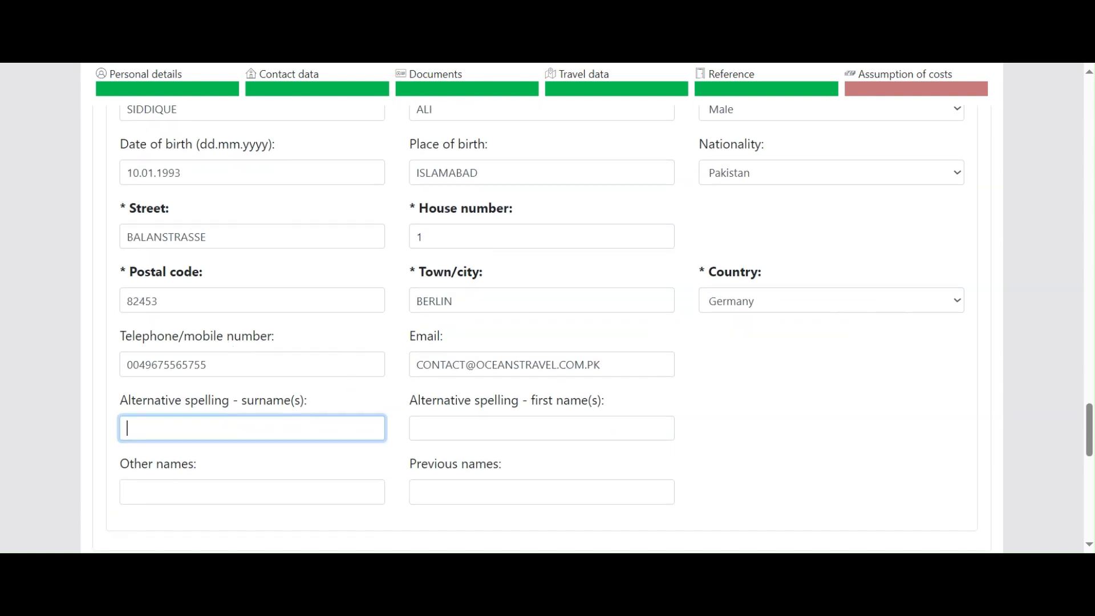
scroll(227, 345, down, 1)
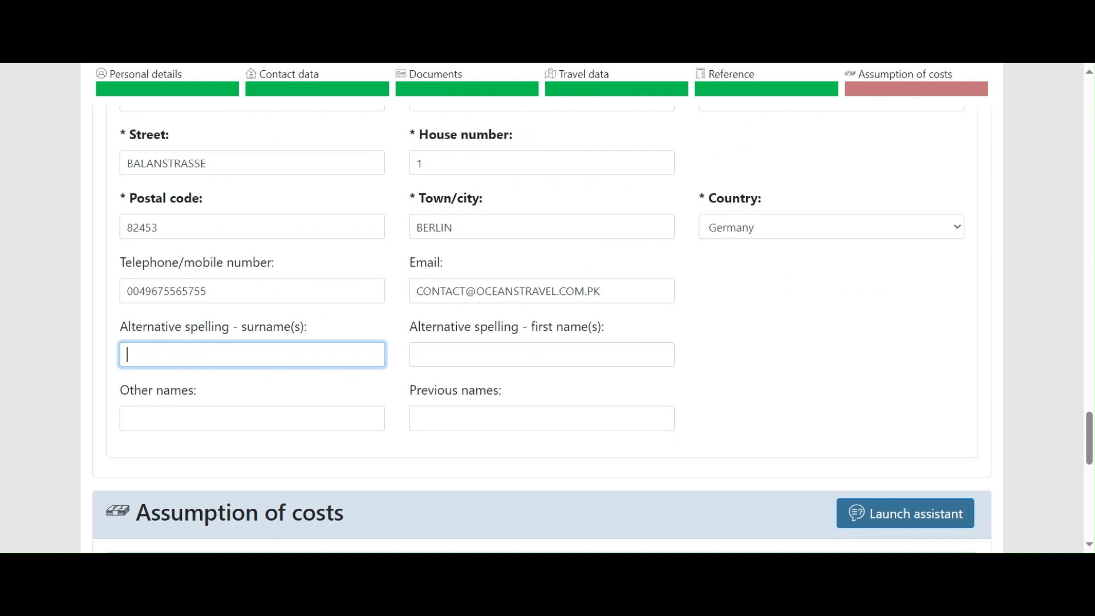
scroll(496, 407, down, 1)
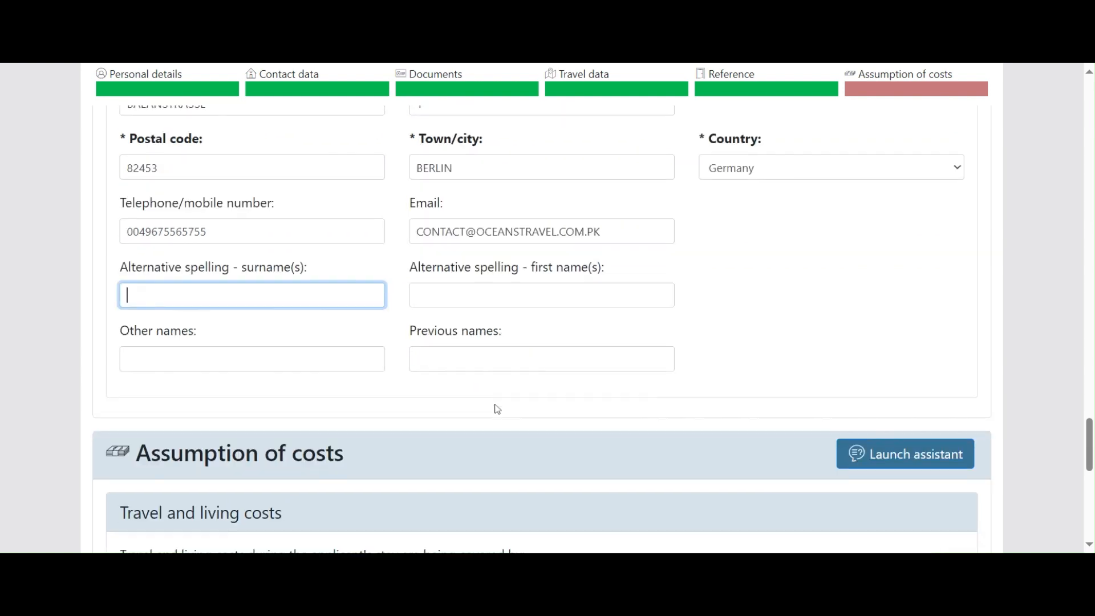
scroll(496, 408, down, 1)
scroll(256, 257, up, 5)
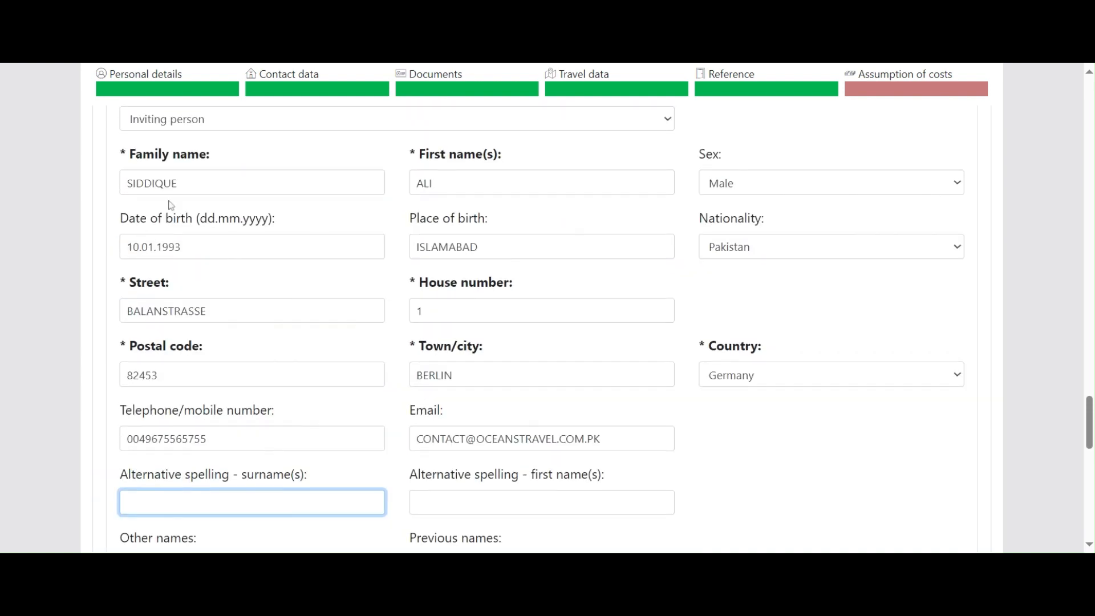
scroll(276, 224, up, 4)
scroll(284, 308, down, 12)
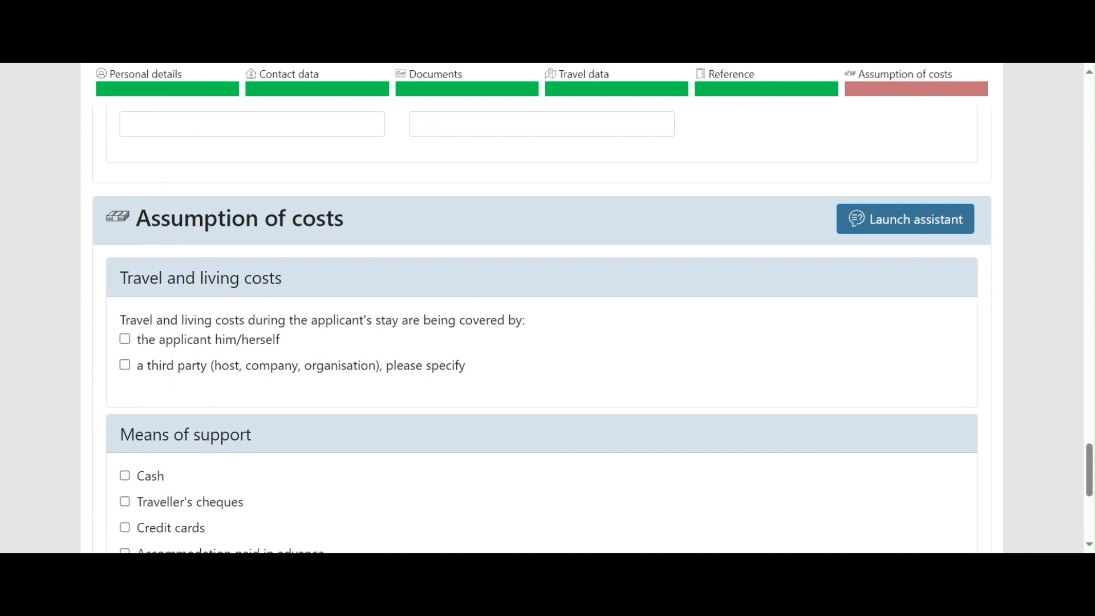
drag(120, 320, 530, 327)
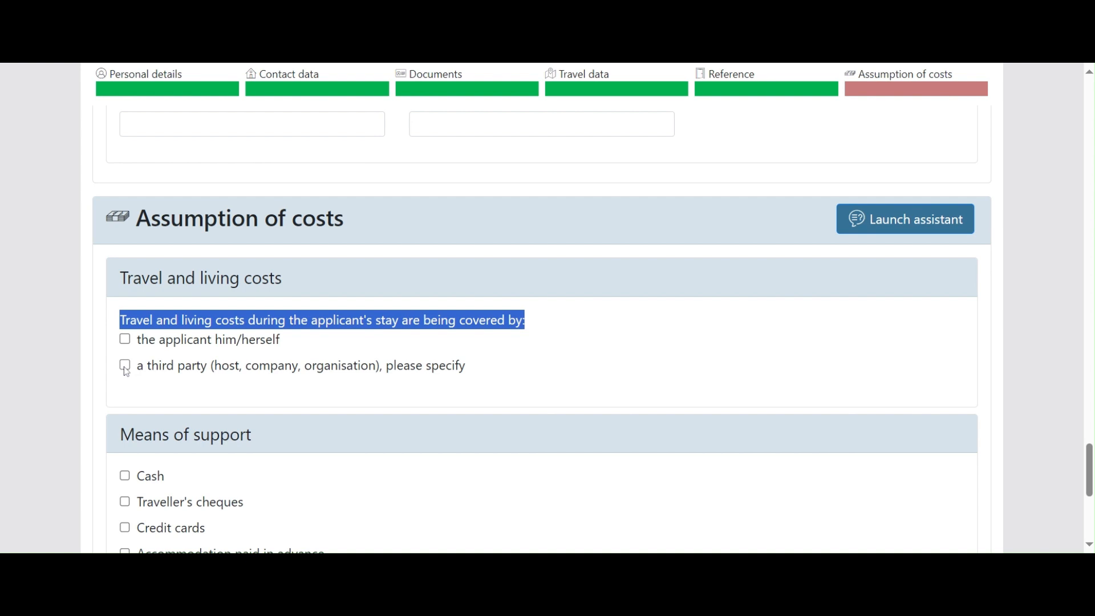
click(125, 366)
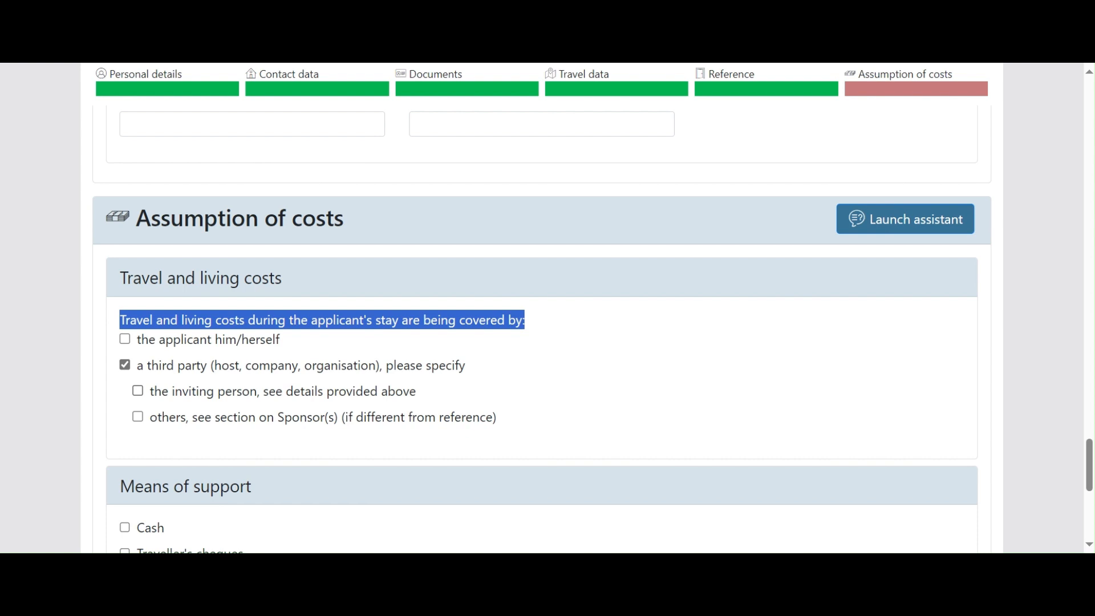
click(138, 390)
Step: Tick Cash as the means of support
scroll(345, 403, down, 3)
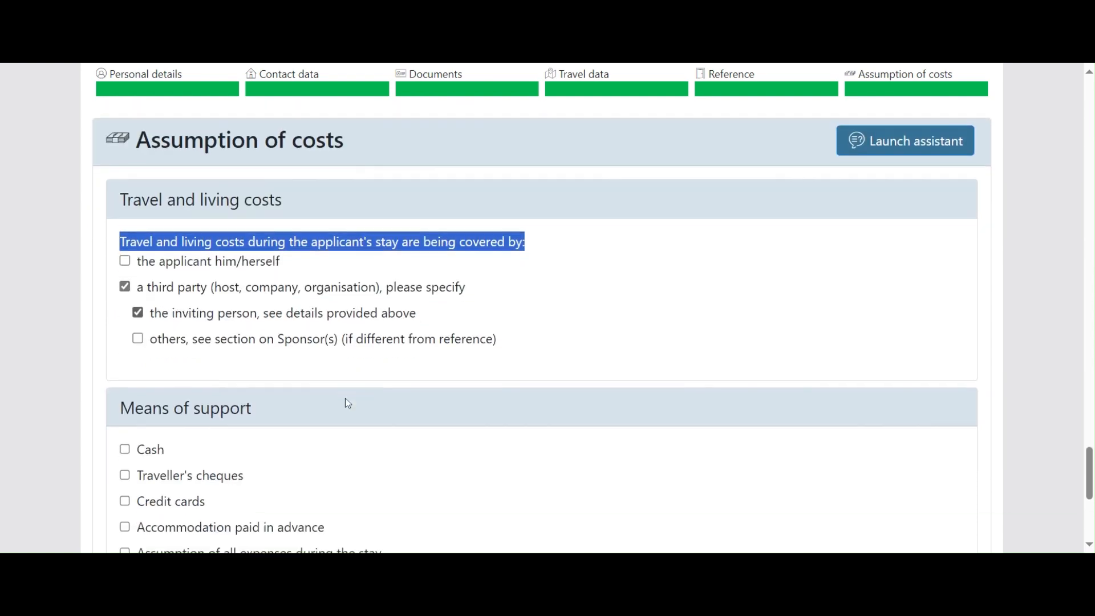
scroll(212, 374, down, 2)
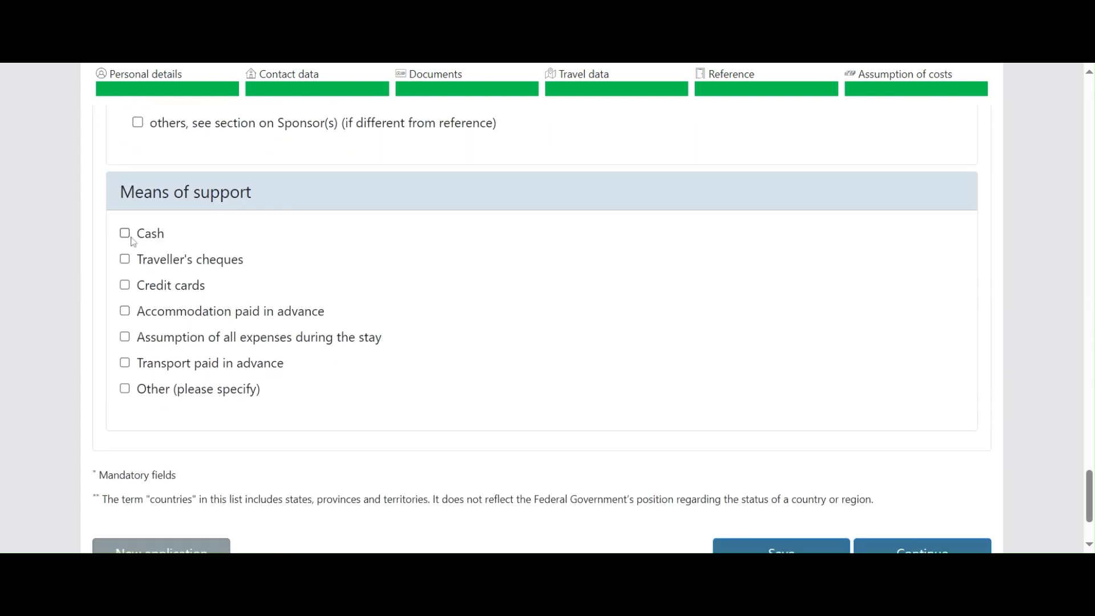
scroll(132, 242, up, 1)
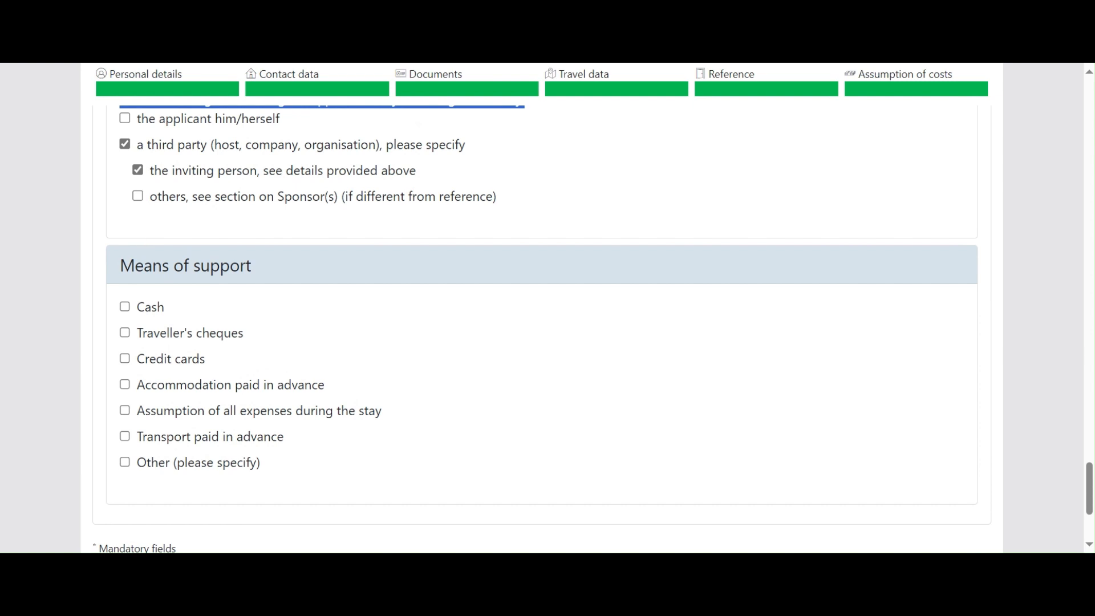
click(126, 307)
scroll(334, 376, down, 1)
scroll(333, 373, down, 3)
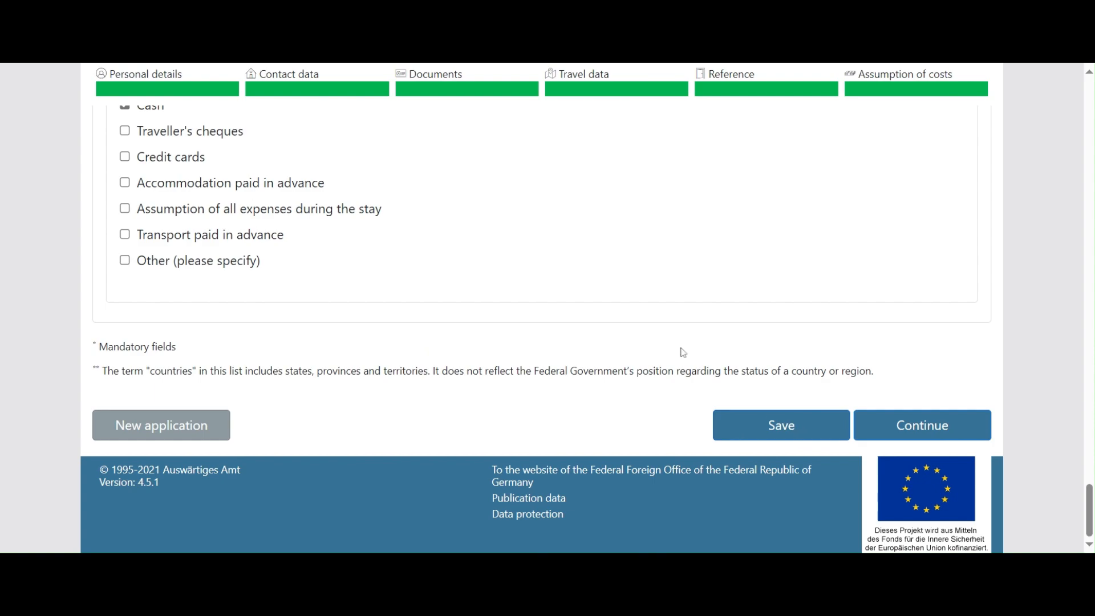
Step: Save the application, run the data check, and download the result as a PDF
click(777, 430)
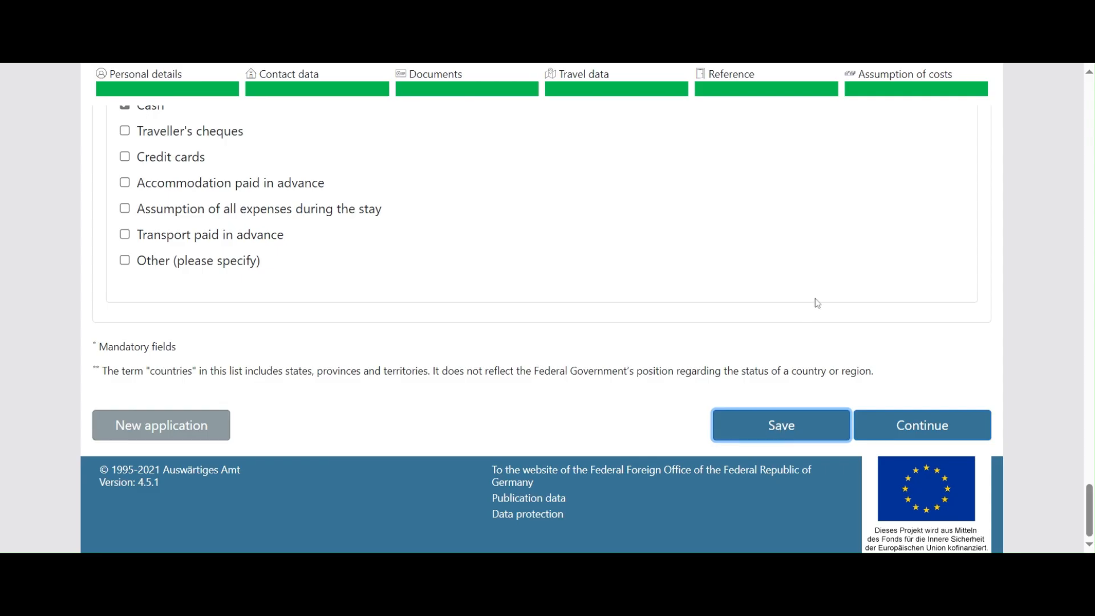
click(967, 434)
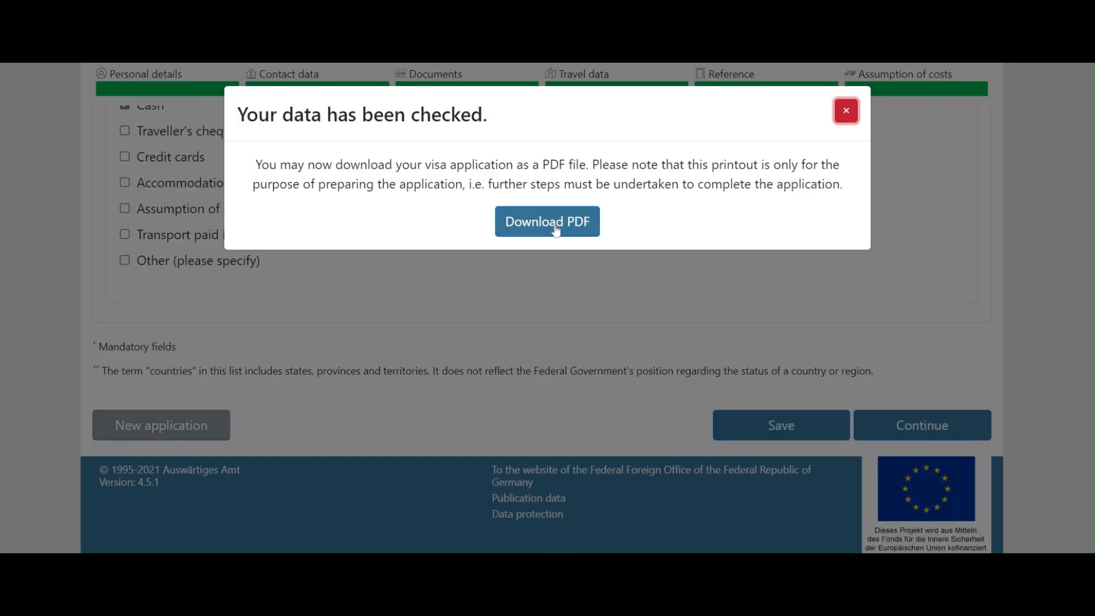
click(554, 230)
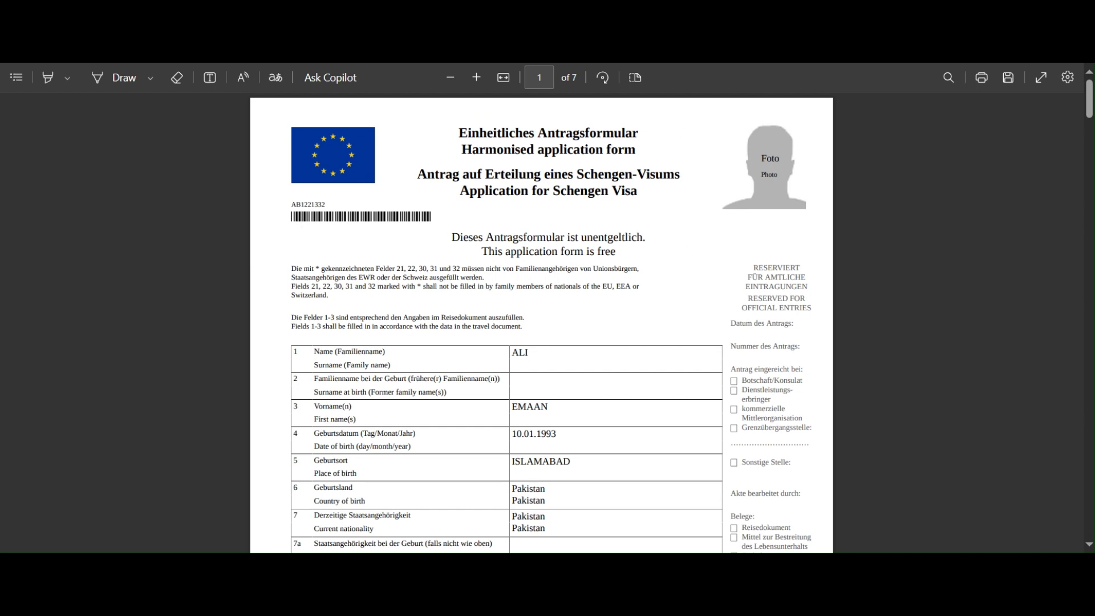
Step: Check the application number and 'Application for Schengen Visa' title on page 1 of the PDF
drag(291, 205, 411, 217)
click(410, 218)
drag(460, 190, 630, 191)
scroll(541, 322, down, 10)
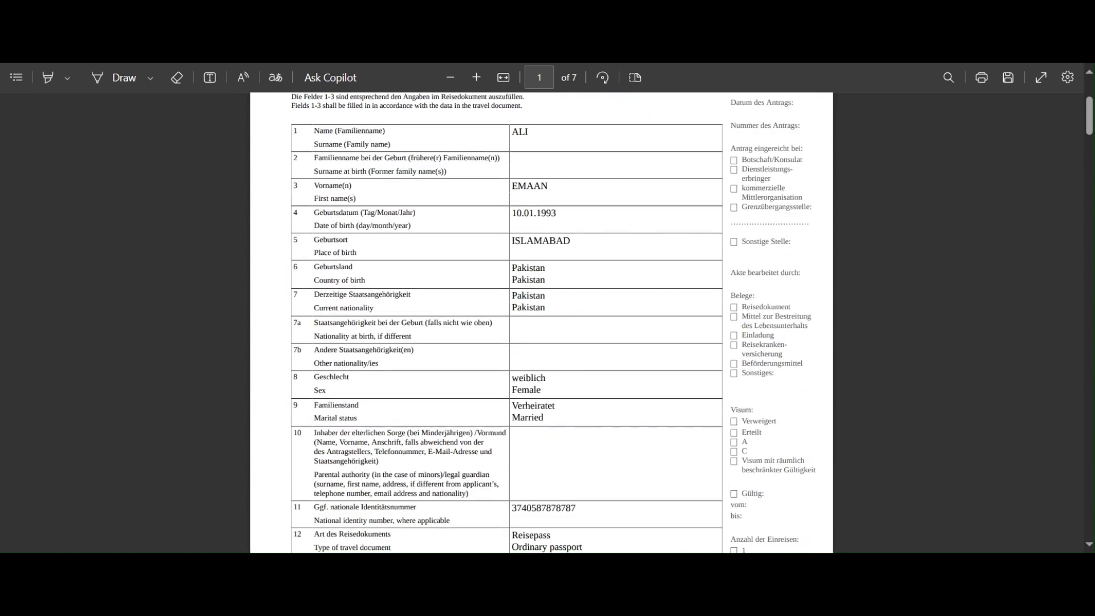
scroll(542, 322, down, 12)
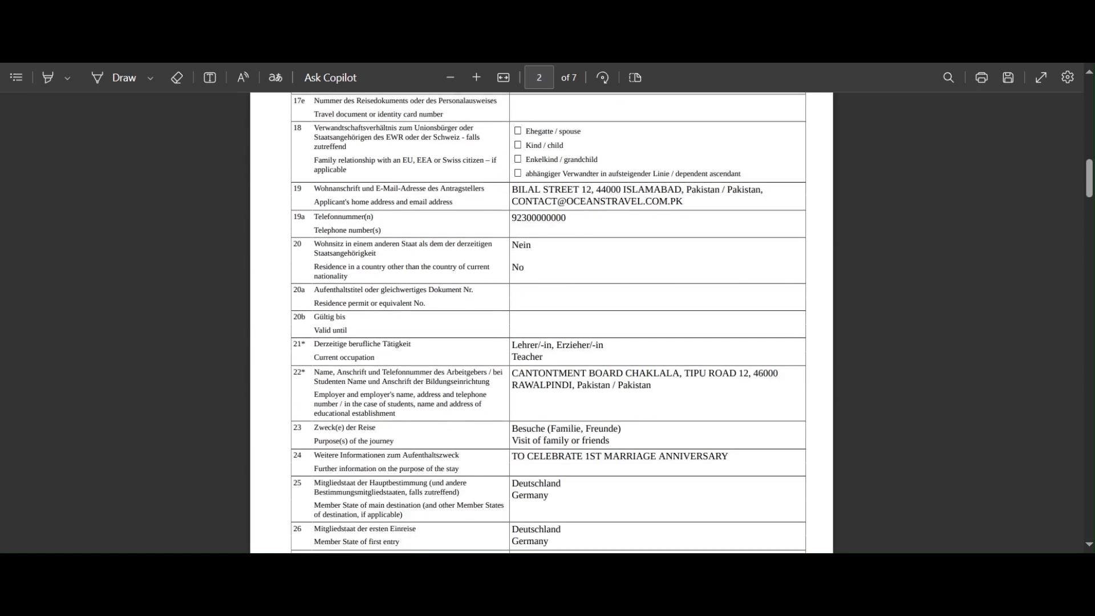
Step: Scroll through the remaining pages to page 7 of 7 with its three barcodes
scroll(542, 322, down, 4)
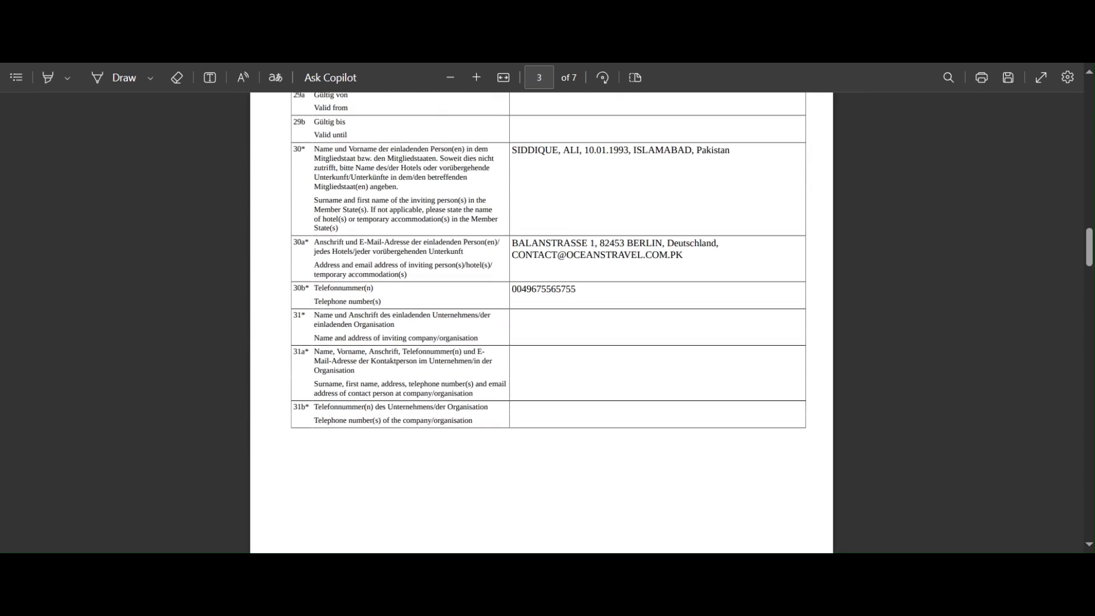
scroll(542, 323, down, 4)
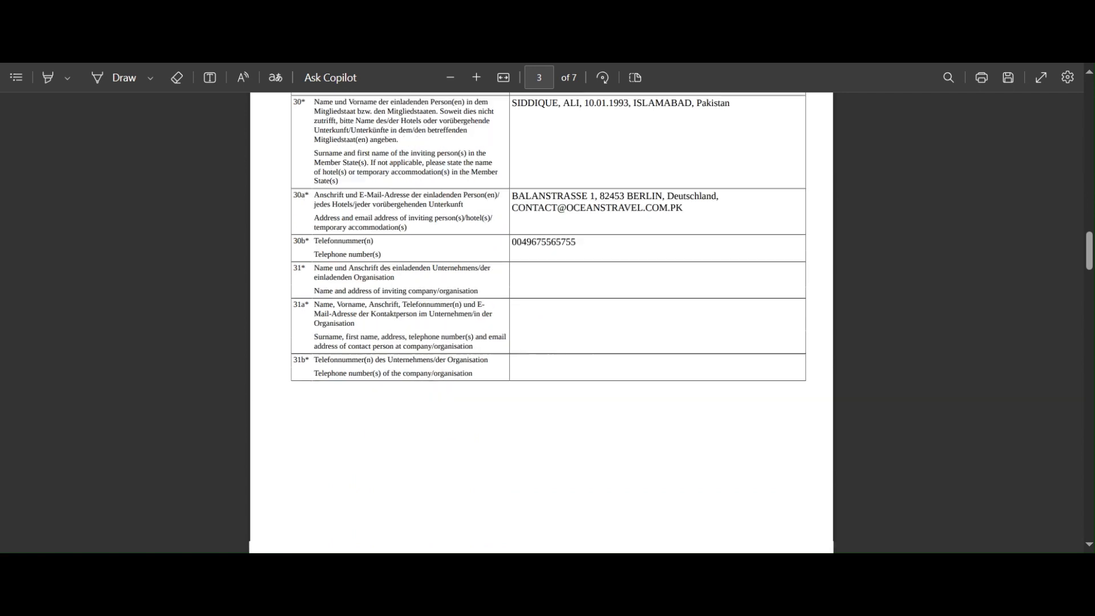
scroll(542, 322, up, 1)
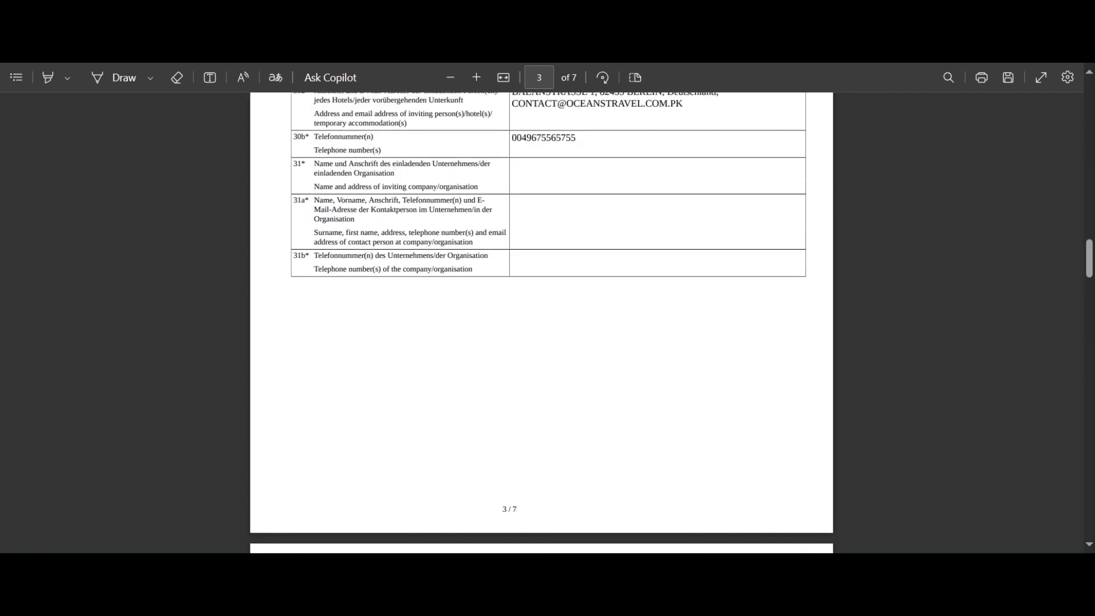
scroll(542, 322, down, 7)
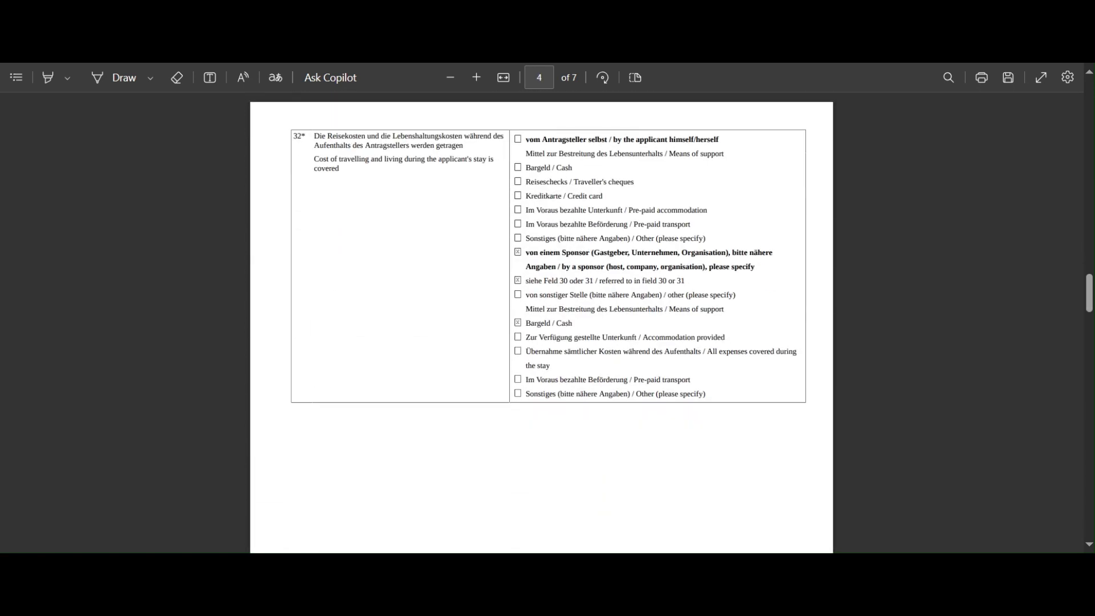
scroll(519, 342, down, 5)
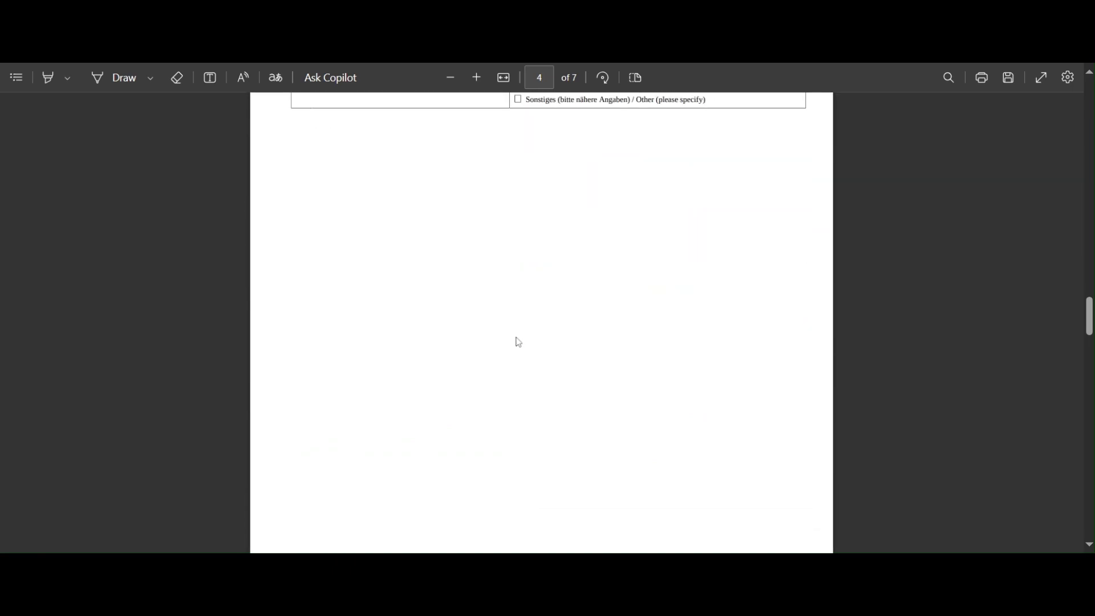
scroll(519, 342, down, 15)
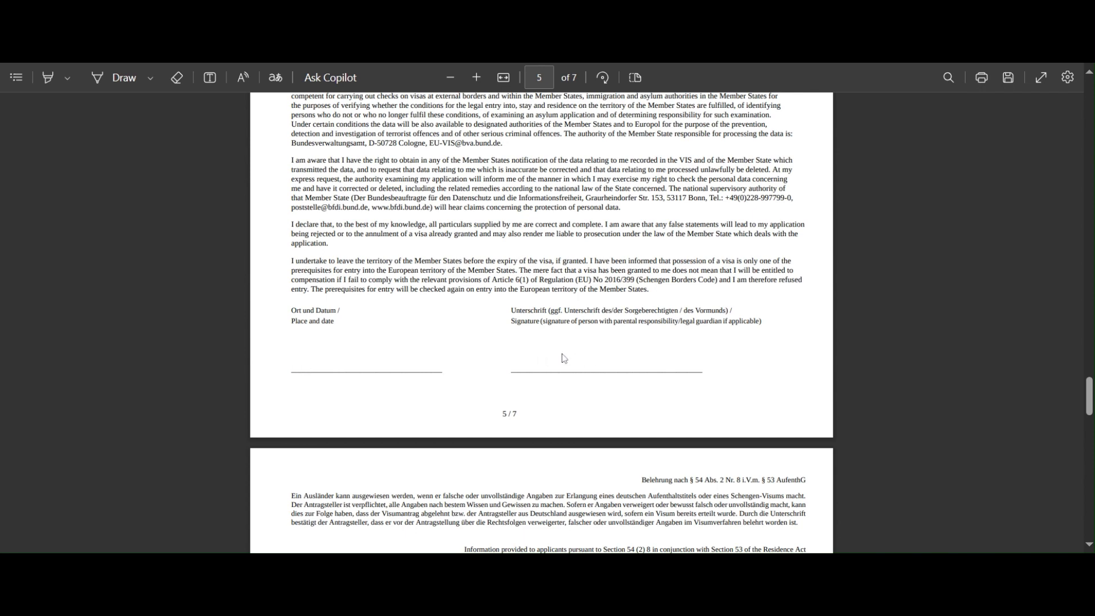
scroll(565, 358, down, 4)
scroll(562, 359, down, 4)
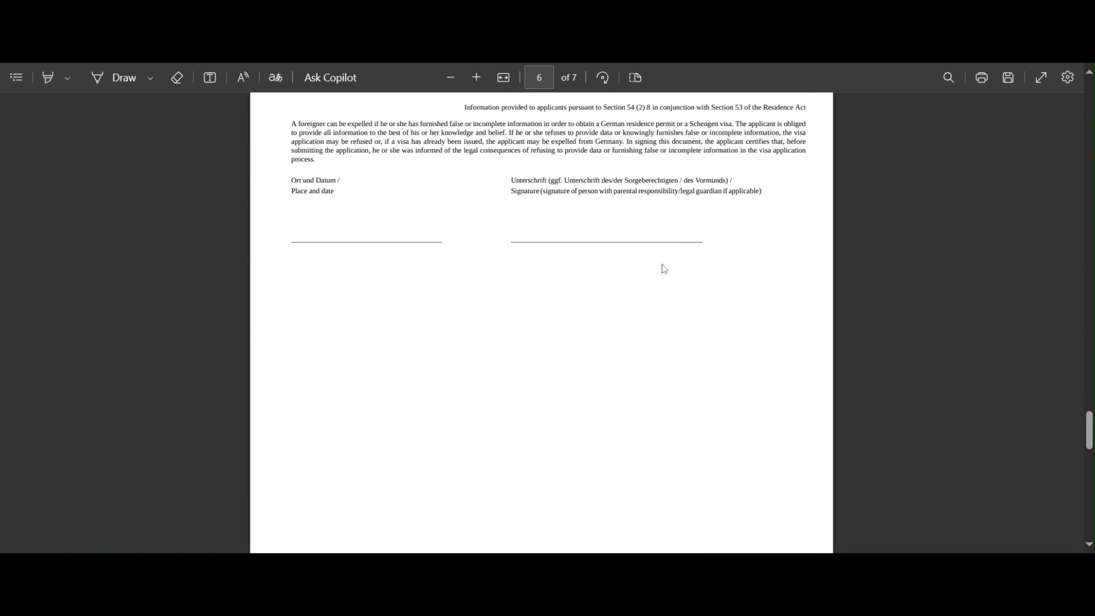
scroll(668, 266, down, 5)
scroll(671, 265, down, 8)
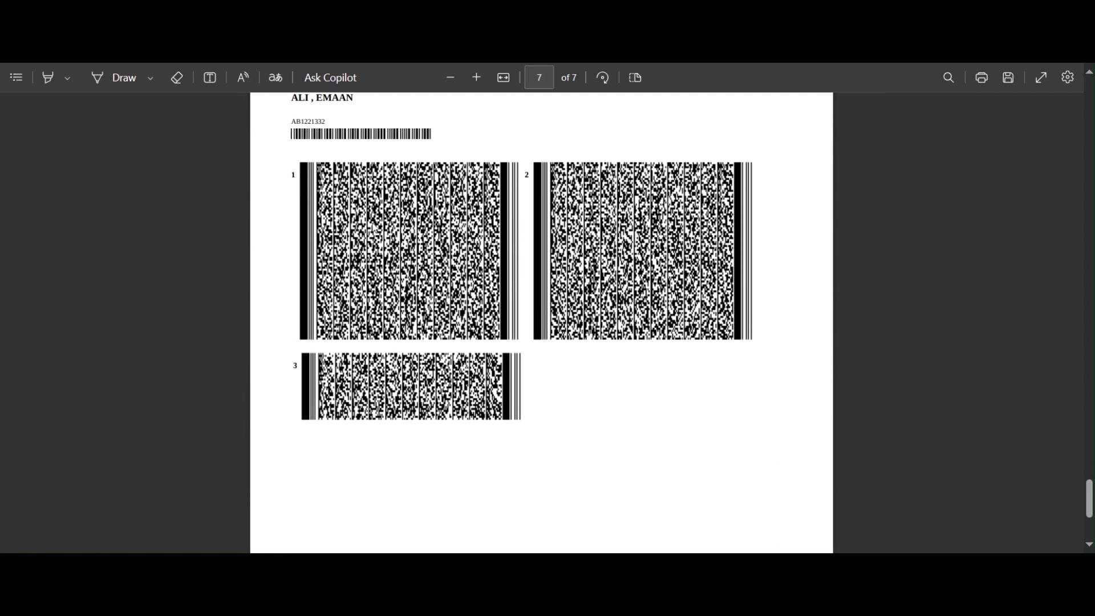
scroll(424, 212, up, 3)
scroll(401, 356, down, 4)
scroll(603, 338, up, 1)
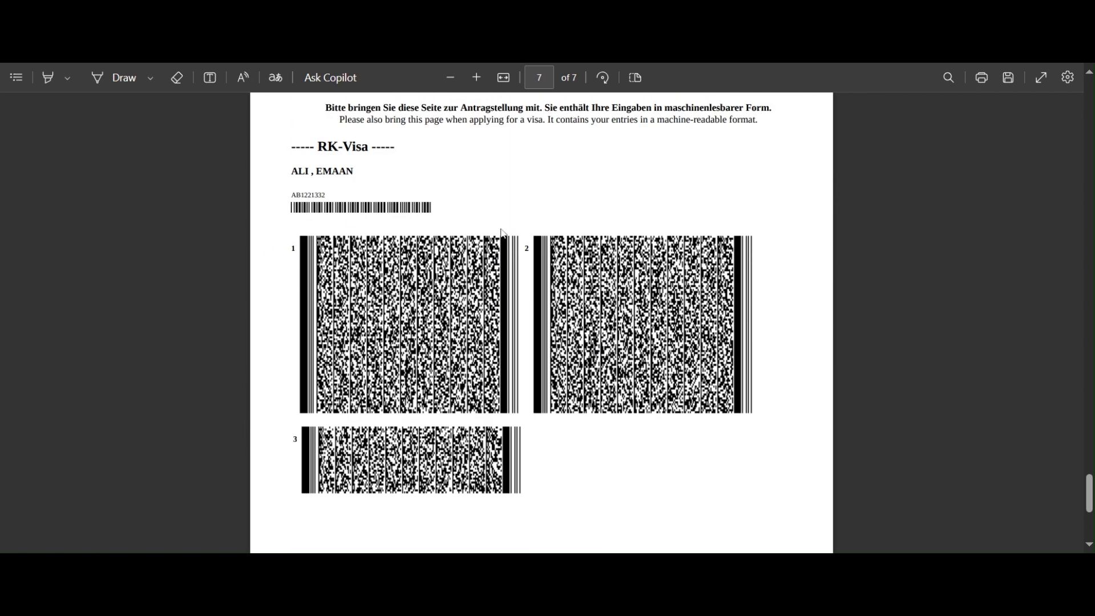
scroll(559, 204, down, 5)
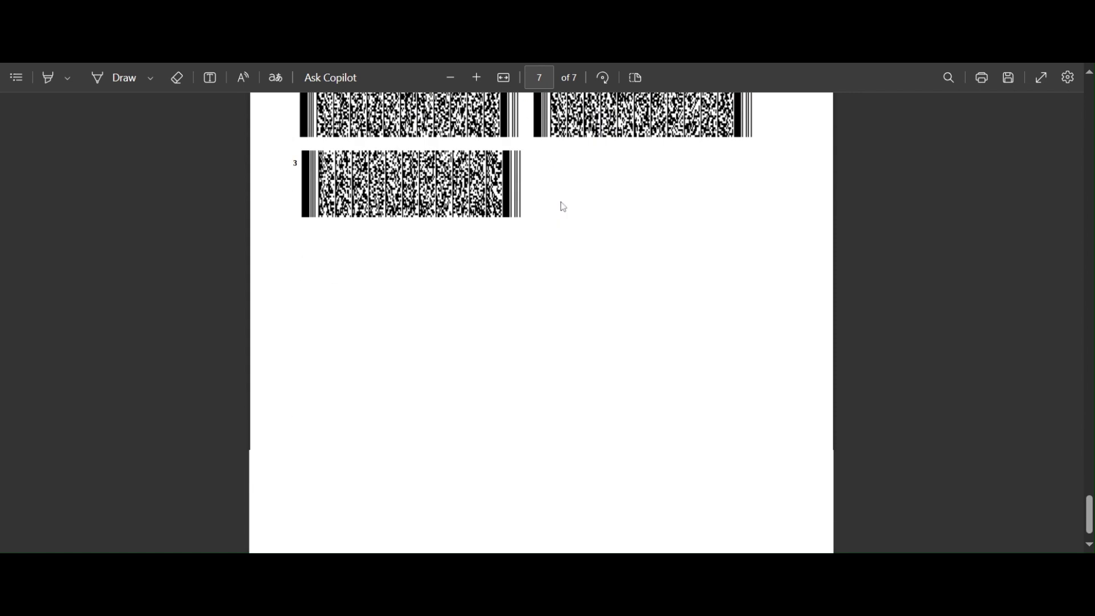
scroll(564, 206, up, 5)
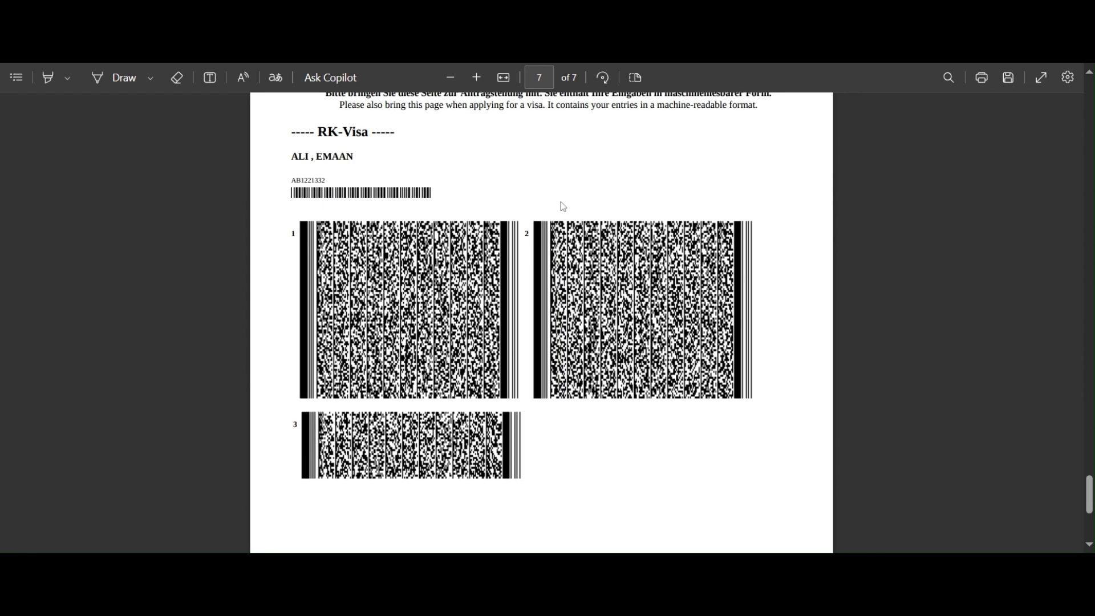